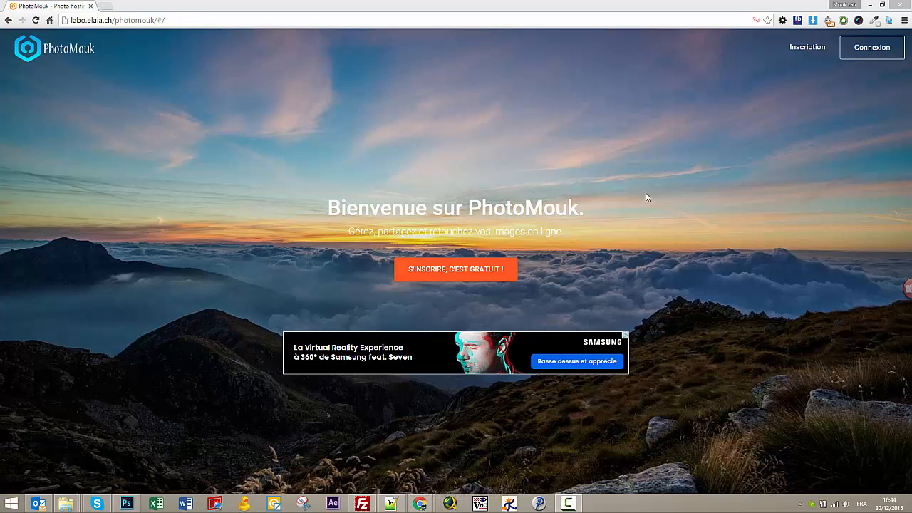
# Register a new PhotoMouk account by entering an e-mail address and the password twice.
pyautogui.click(800, 53)
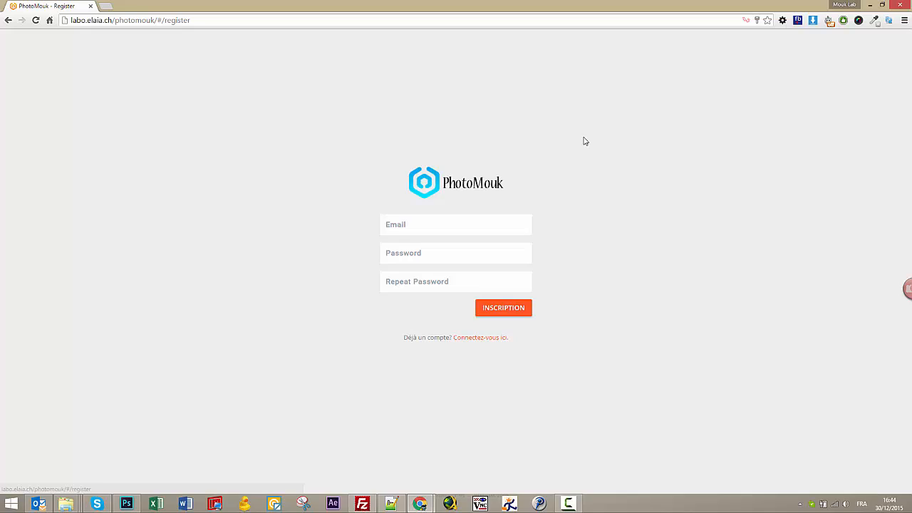
pyautogui.click(381, 226)
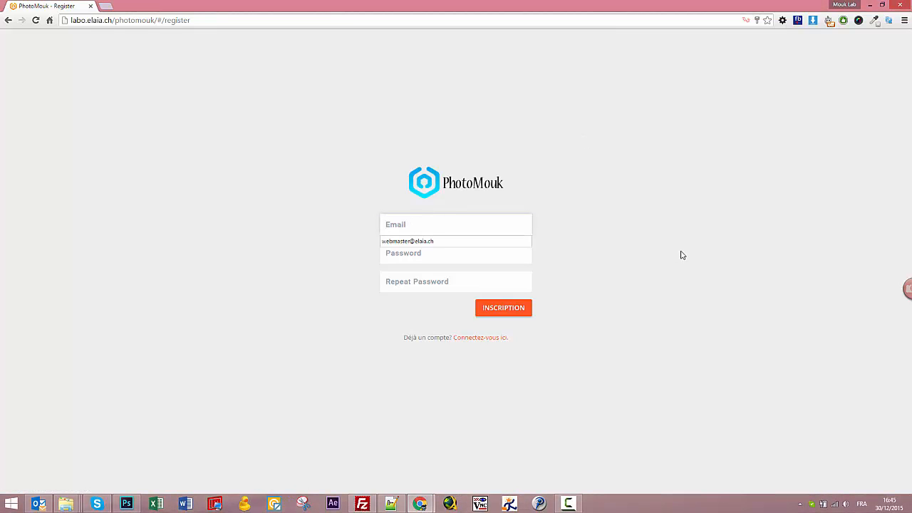
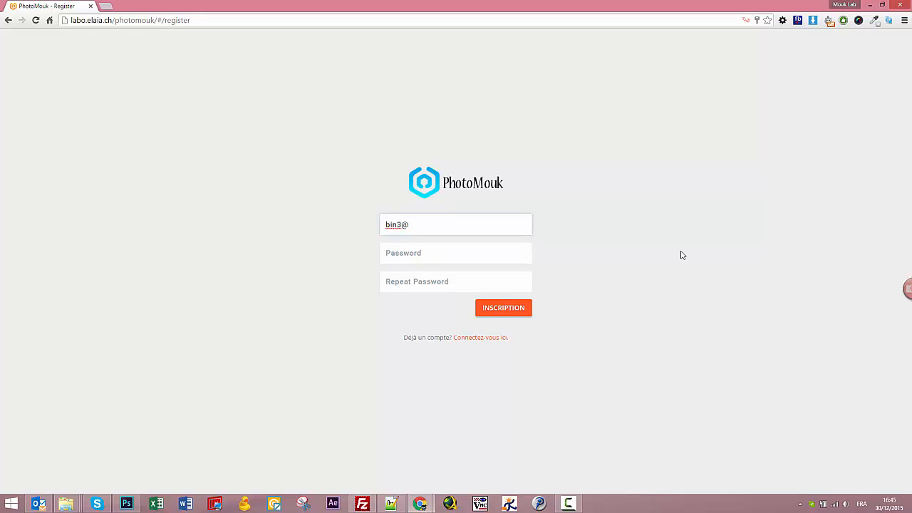
pyautogui.press('Tab')
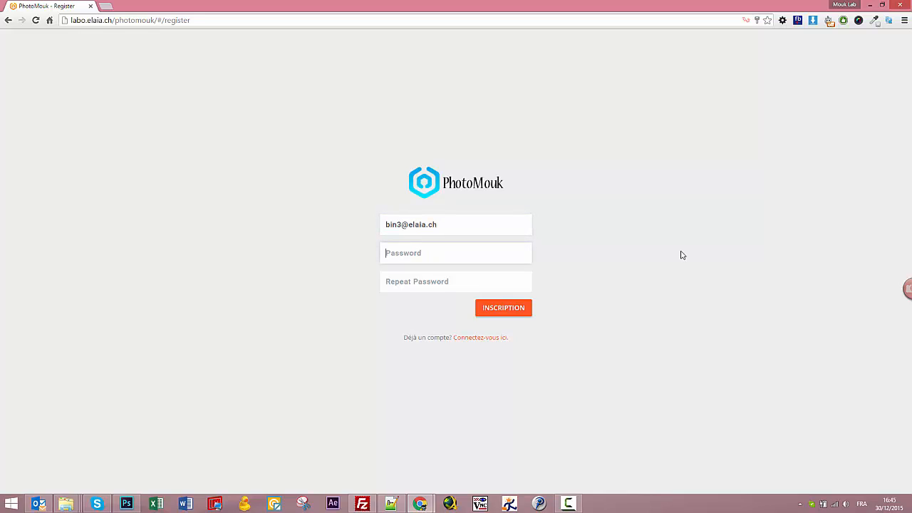
pyautogui.write('••')
pyautogui.press('Tab')
pyautogui.write('••')
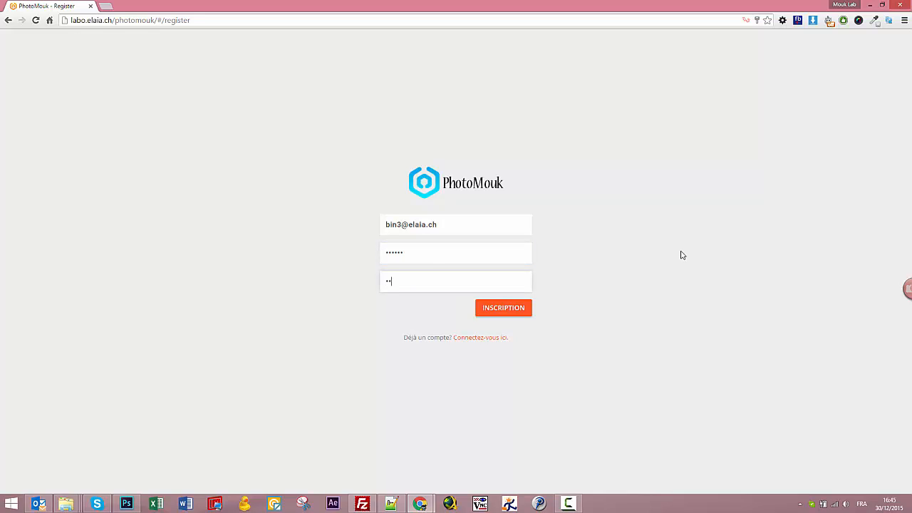
pyautogui.click(492, 309)
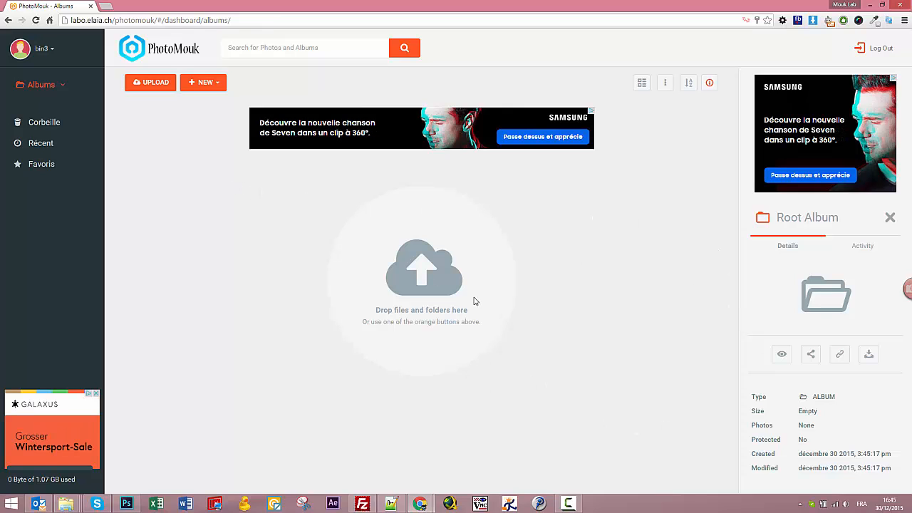
# Check the account menu, return to the Albums overview and bring up the NEW creation list.
pyautogui.click(53, 49)
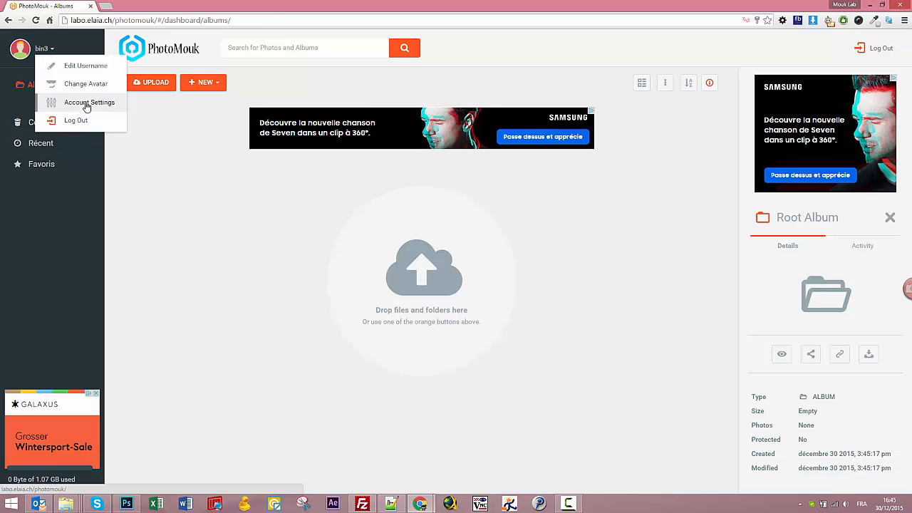
pyautogui.click(193, 216)
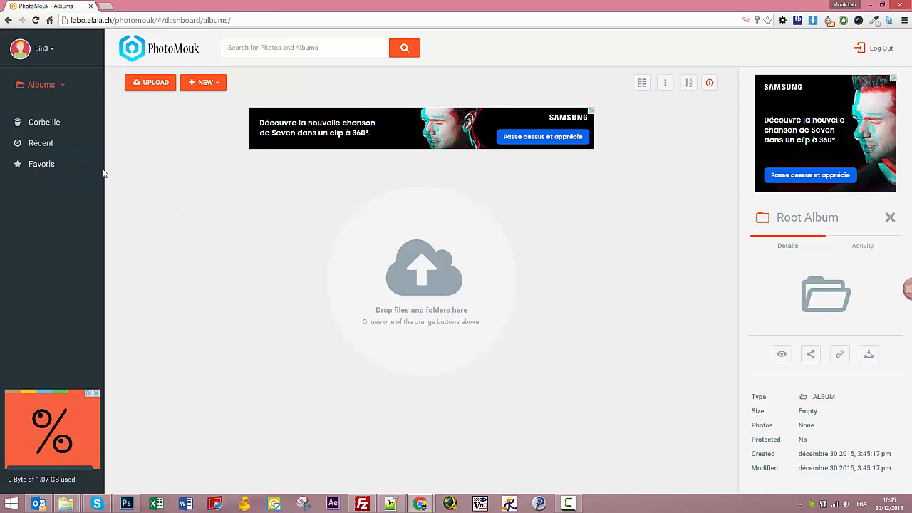
pyautogui.click(62, 87)
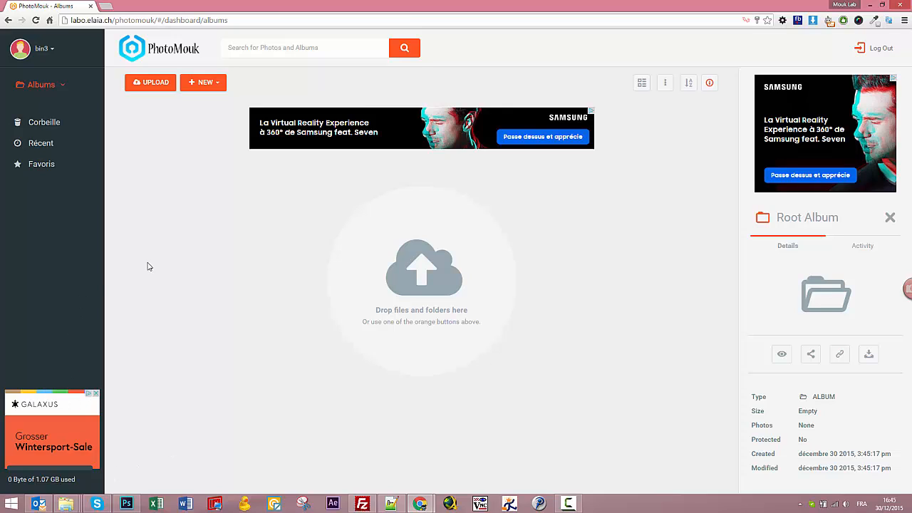
pyautogui.click(265, 48)
pyautogui.click(204, 84)
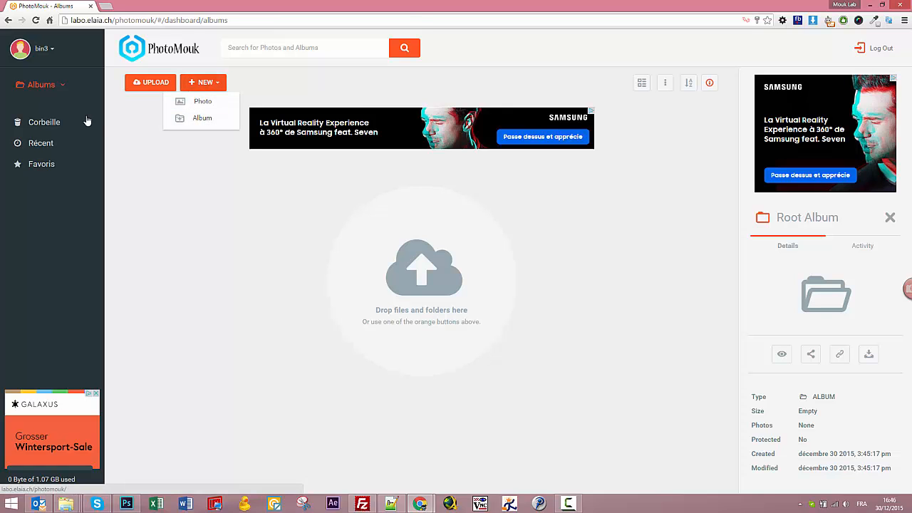
# Create a new album named 'test'.
pyautogui.click(203, 118)
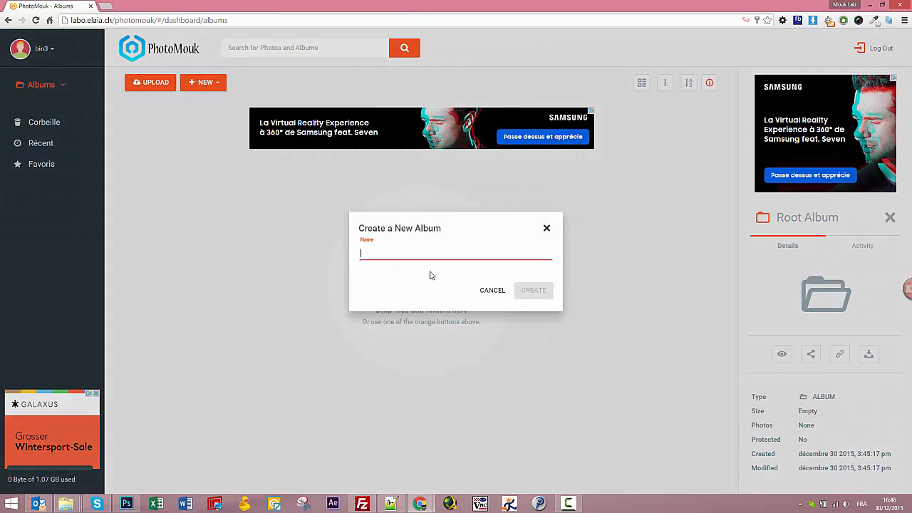
pyautogui.write('test')
pyautogui.click(528, 294)
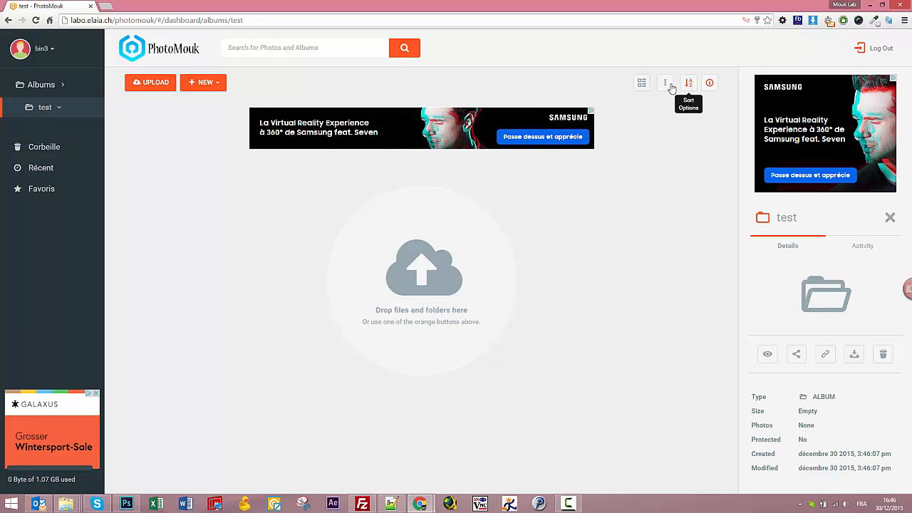
# Toggle the album details panel and grid/list view, and check the album's extra actions.
pyautogui.click(709, 85)
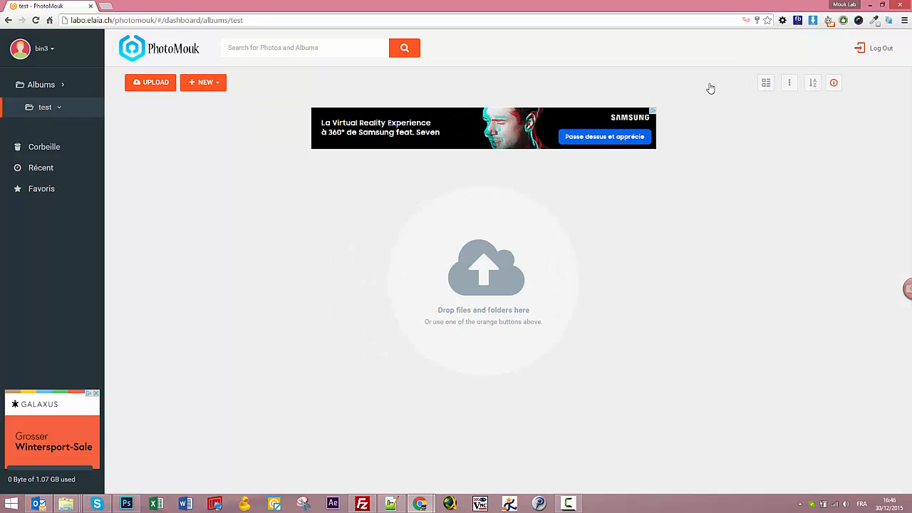
pyautogui.click(882, 84)
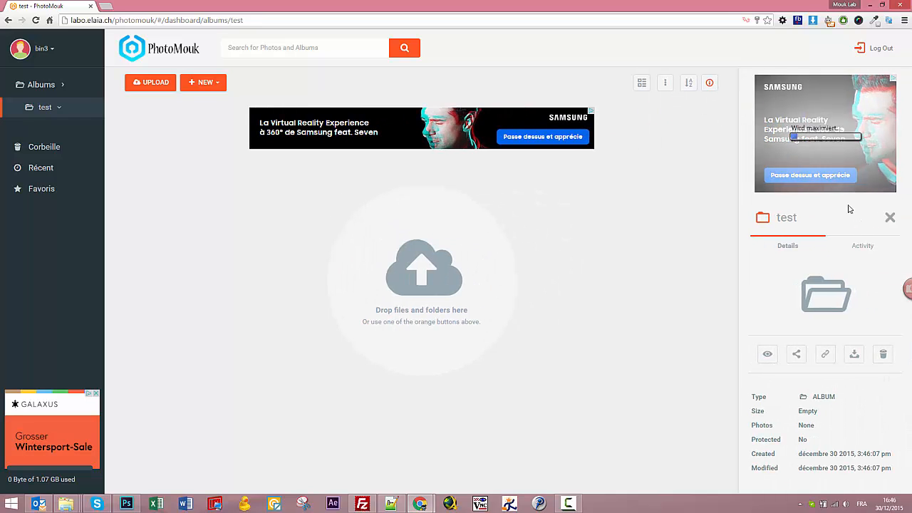
pyautogui.click(641, 87)
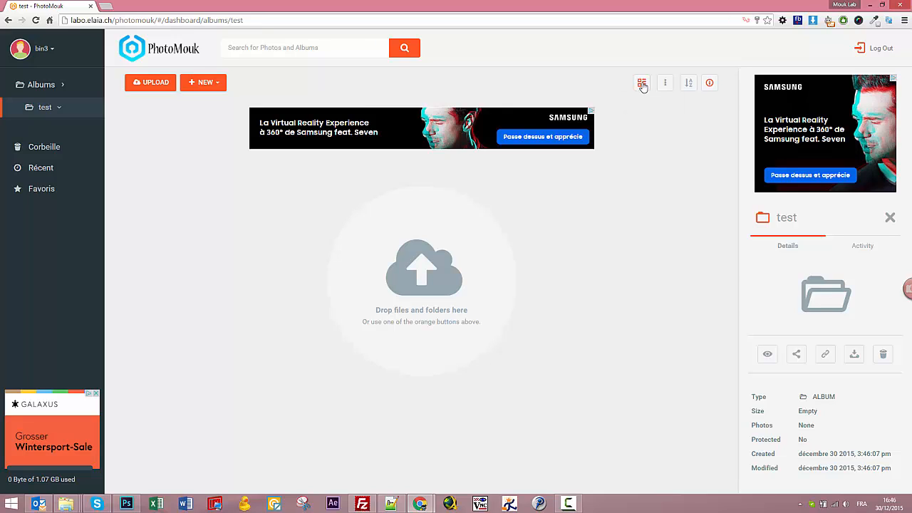
pyautogui.click(666, 86)
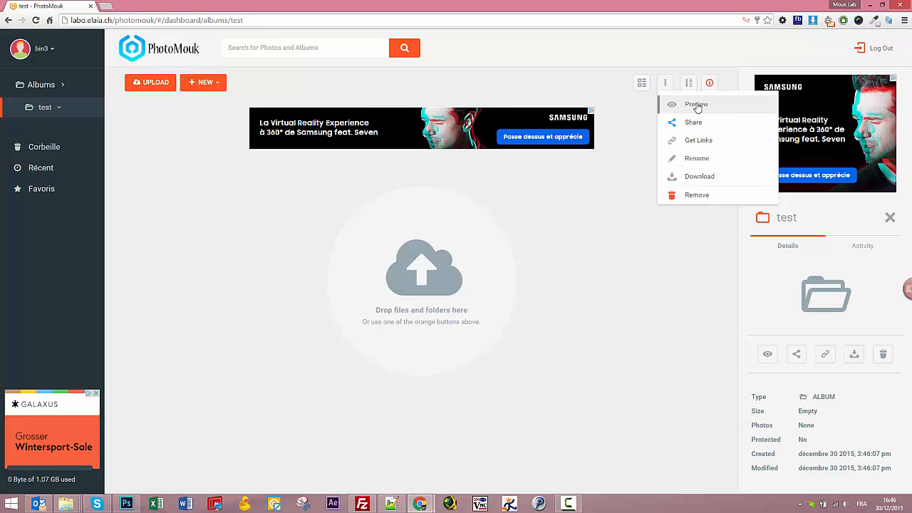
pyautogui.click(538, 319)
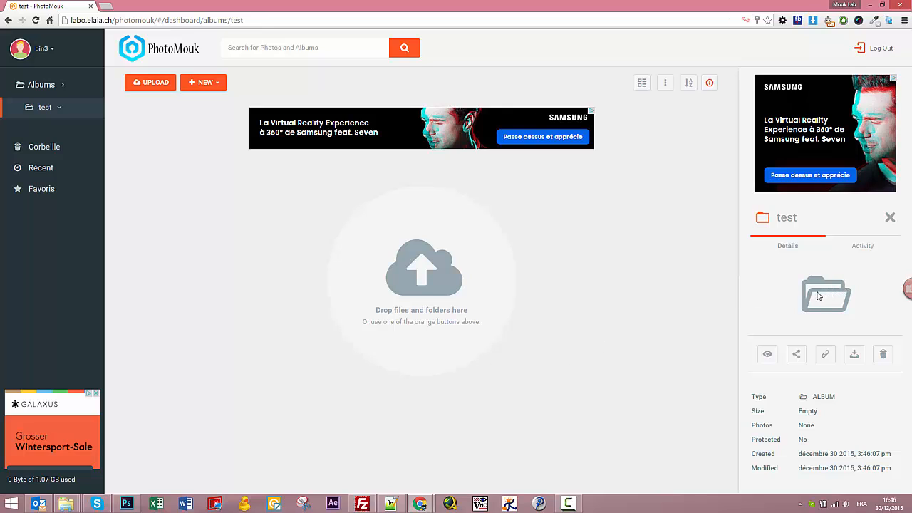
# Glance at the album's Activity and Details, then drag five JPEG clothing photos into the test album.
pyautogui.click(872, 252)
pyautogui.click(790, 251)
pyautogui.click(66, 504)
pyautogui.moveTo(49, 403); pyautogui.dragTo(529, 286)
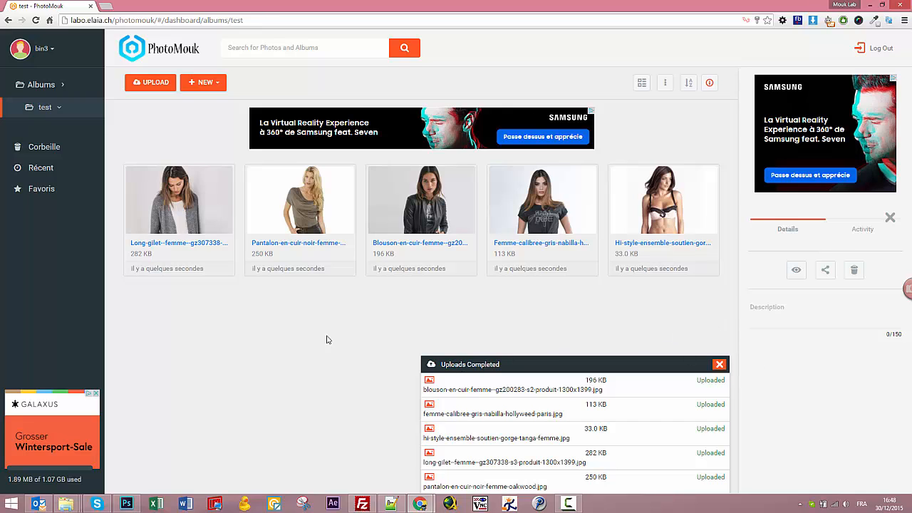
# Dismiss the uploads summary and select the Blouson leather-jacket photo to view its details.
pyautogui.click(719, 364)
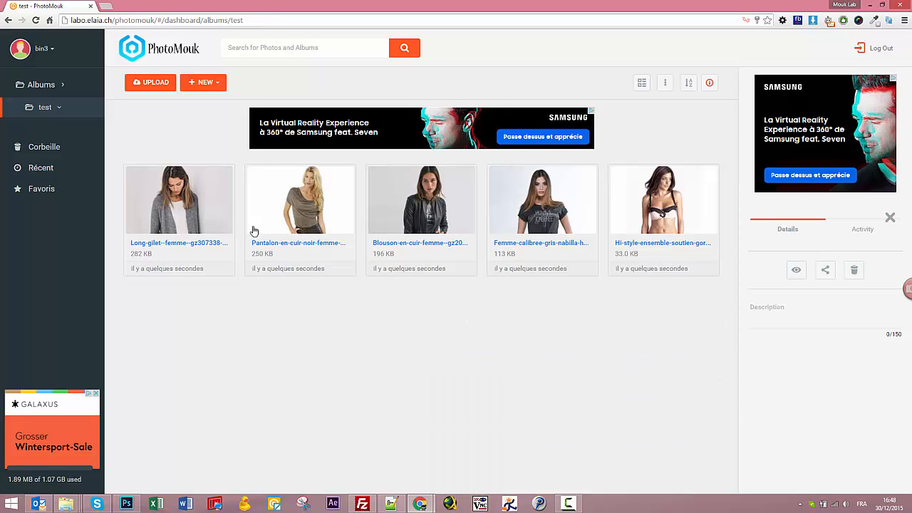
pyautogui.click(185, 203)
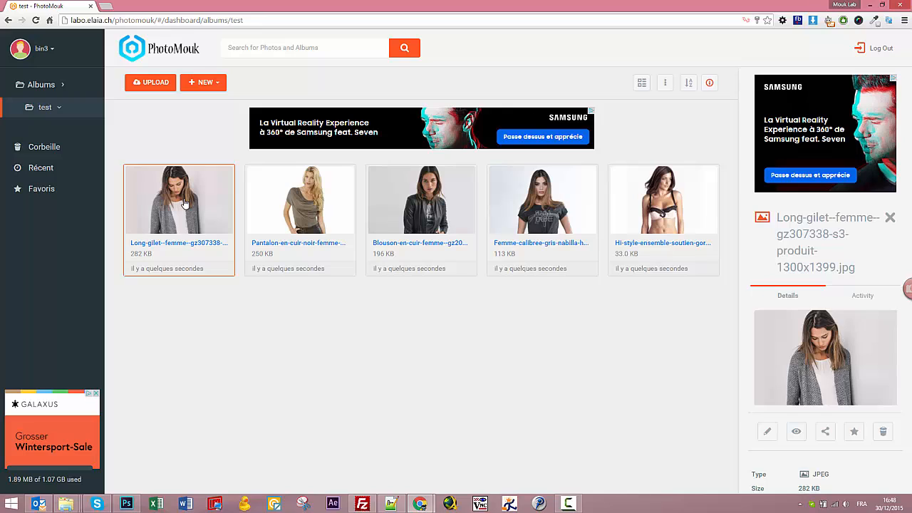
pyautogui.click(327, 208)
pyautogui.click(436, 211)
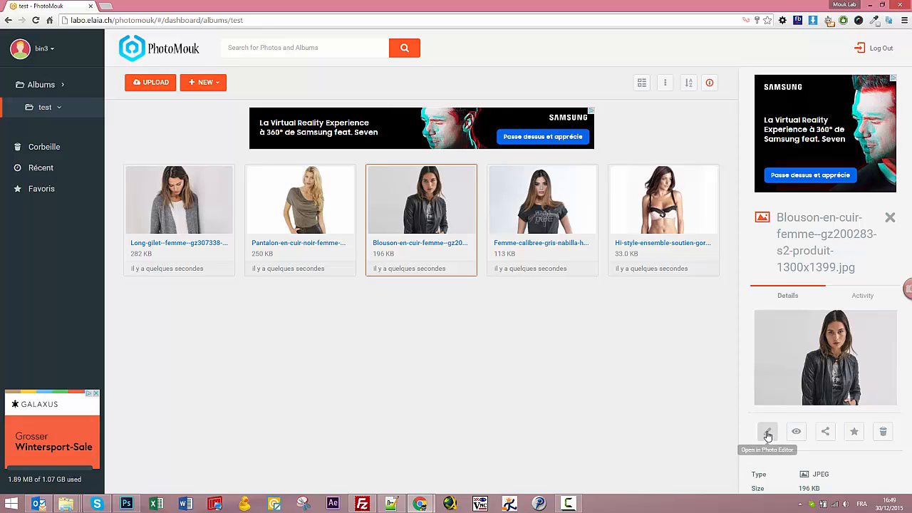
pyautogui.click(863, 297)
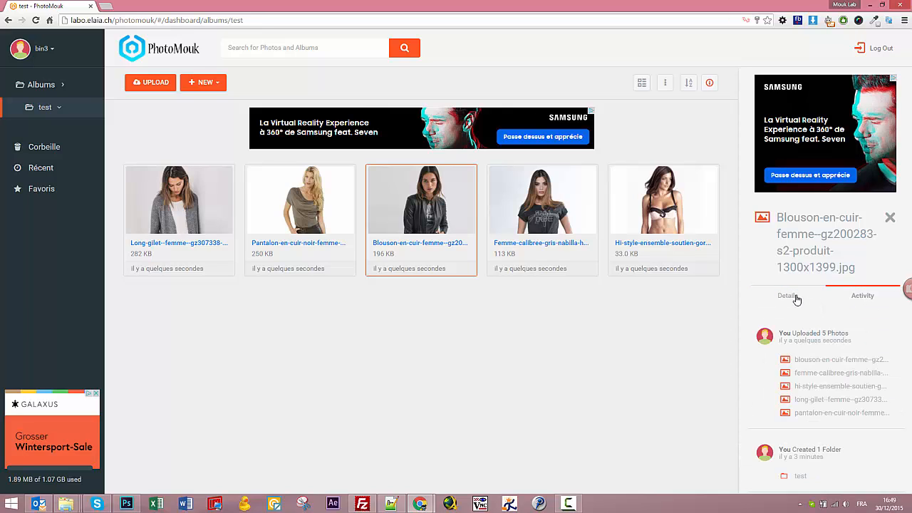
pyautogui.click(790, 297)
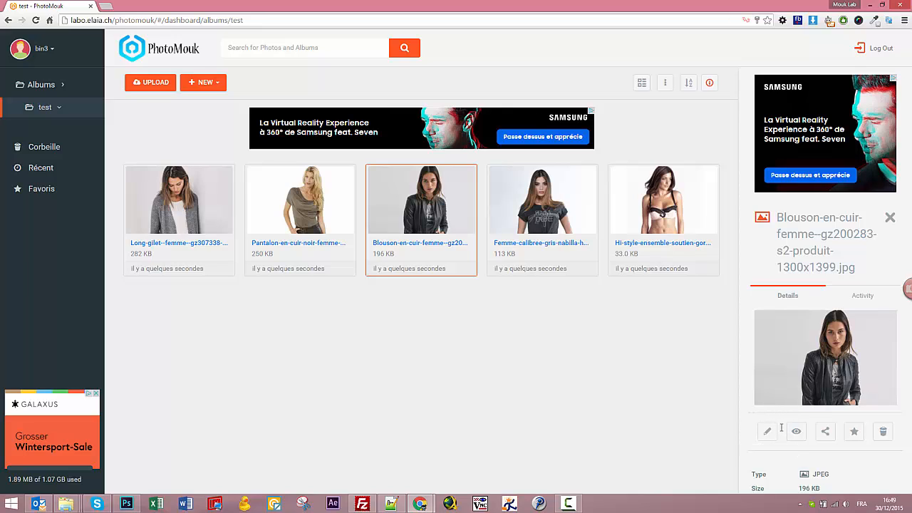
# Star the Blouson jacket photo as a favourite and check its action menus.
pyautogui.click(854, 431)
pyautogui.click(668, 84)
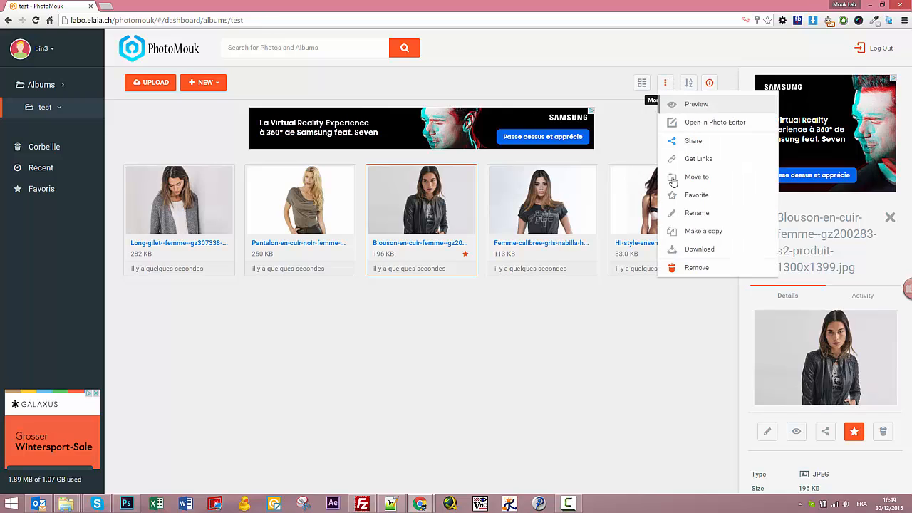
pyautogui.click(666, 87)
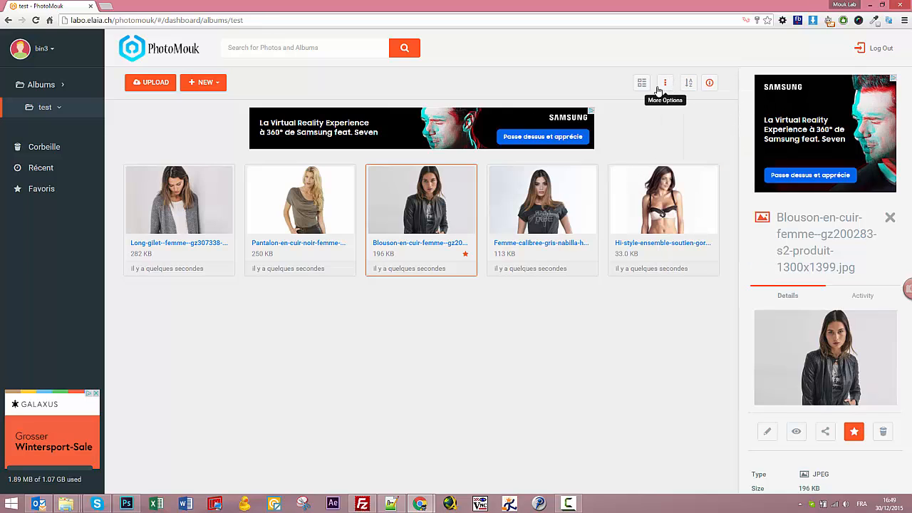
pyautogui.rightClick(396, 207)
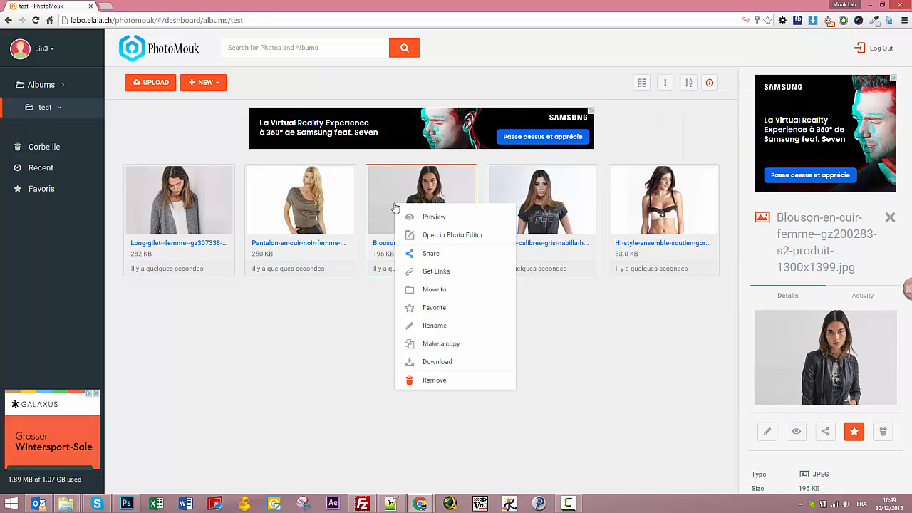
pyautogui.rightClick(551, 201)
pyautogui.rightClick(433, 211)
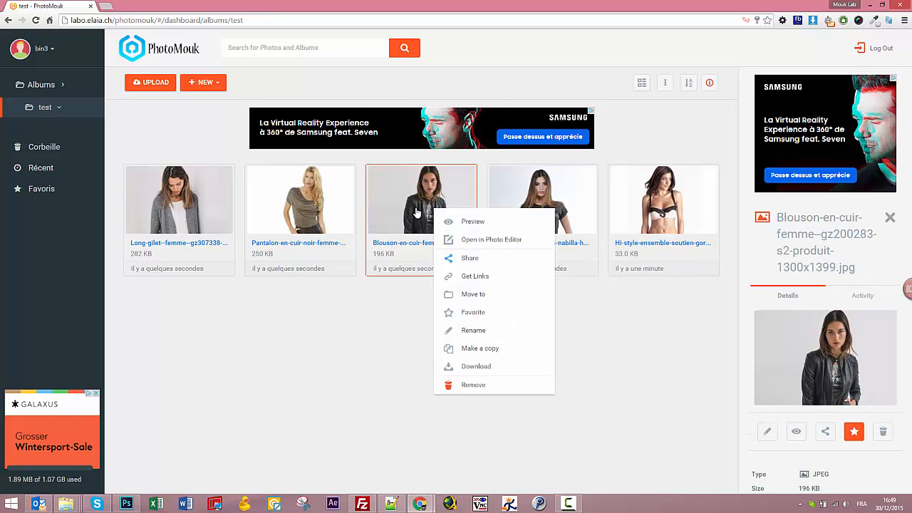
pyautogui.click(508, 246)
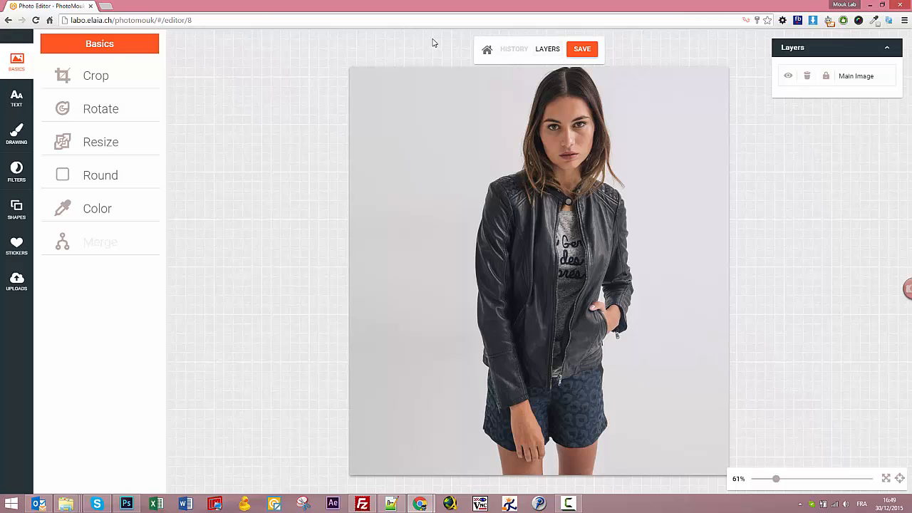
pyautogui.click(486, 54)
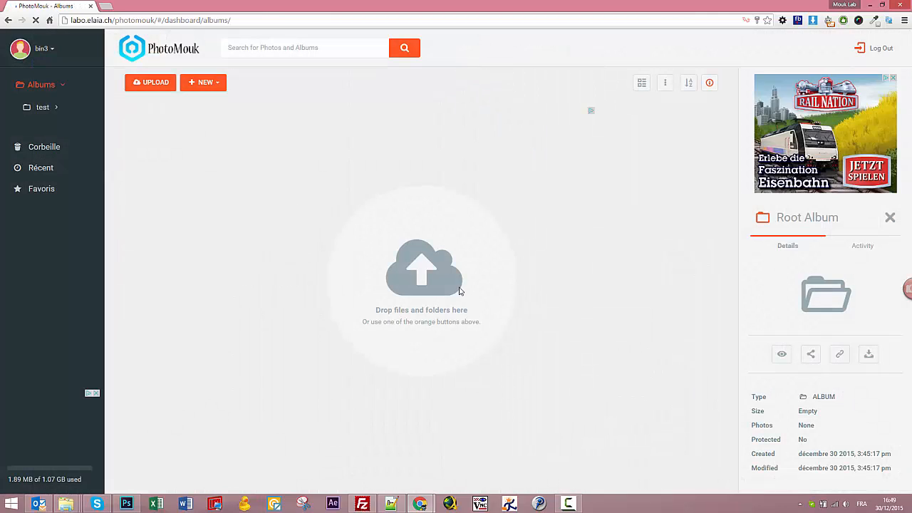
pyautogui.click(43, 107)
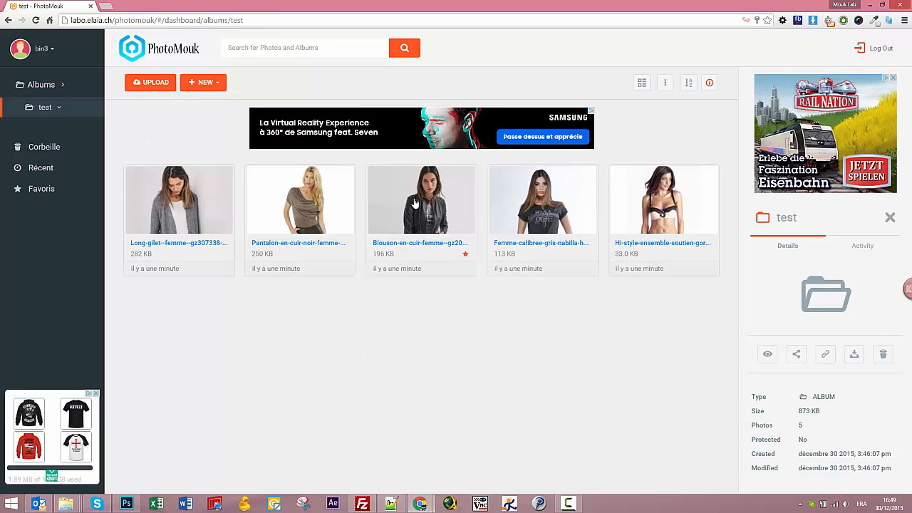
pyautogui.rightClick(415, 203)
pyautogui.click(459, 231)
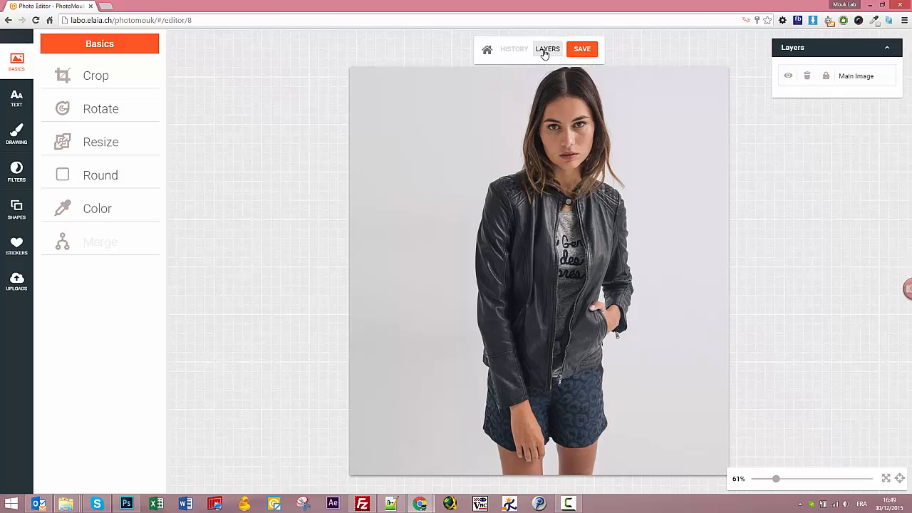
pyautogui.click(545, 52)
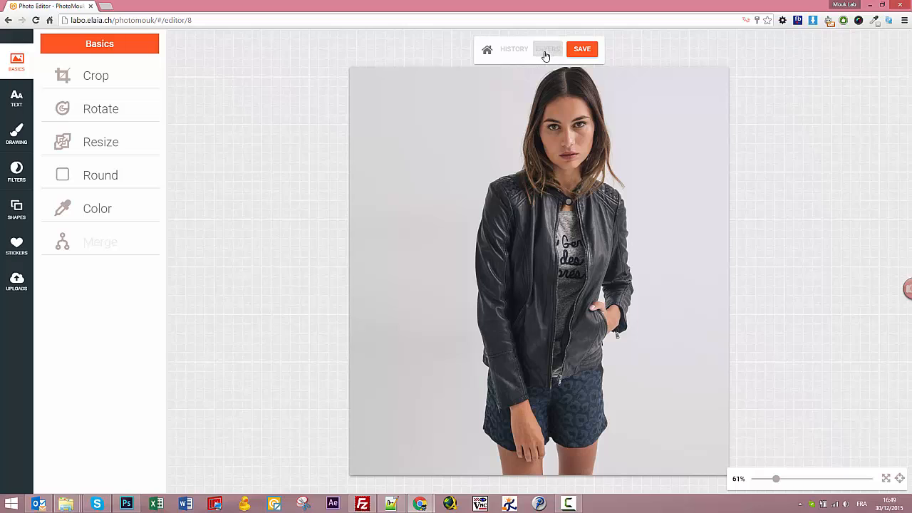
pyautogui.click(547, 51)
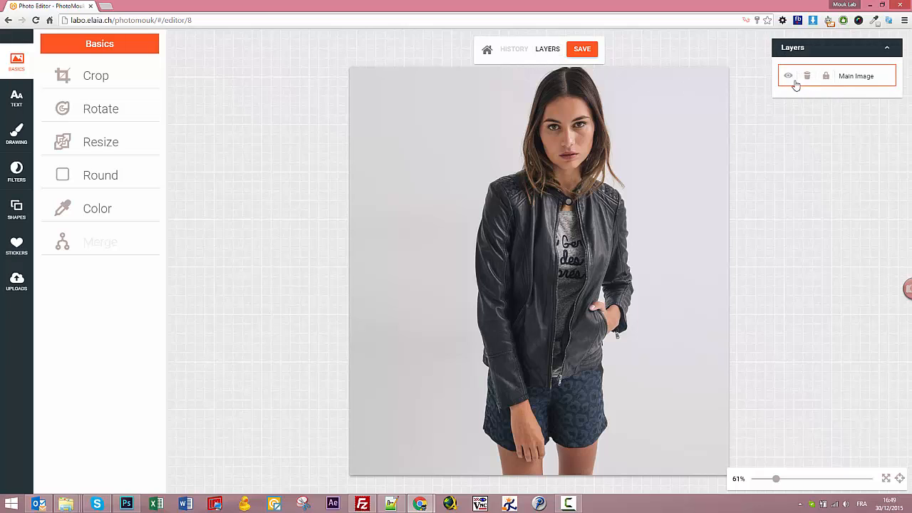
pyautogui.click(514, 51)
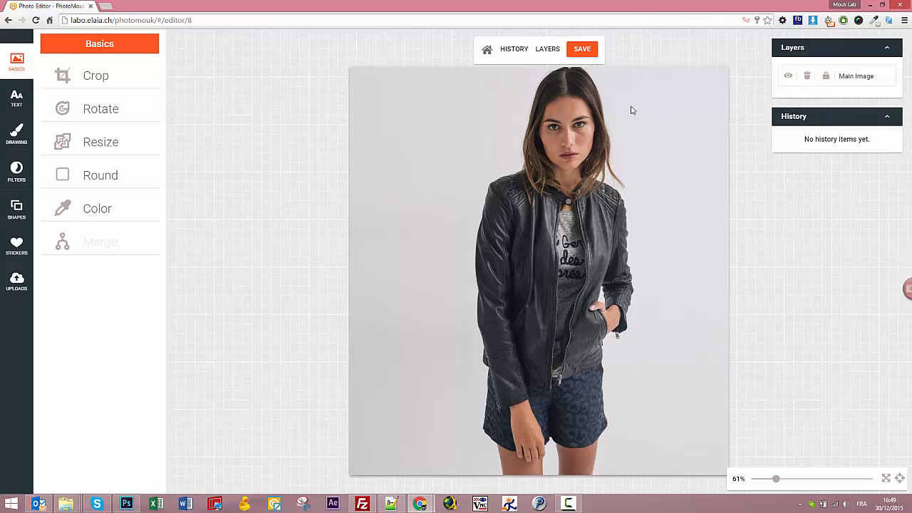
pyautogui.click(511, 50)
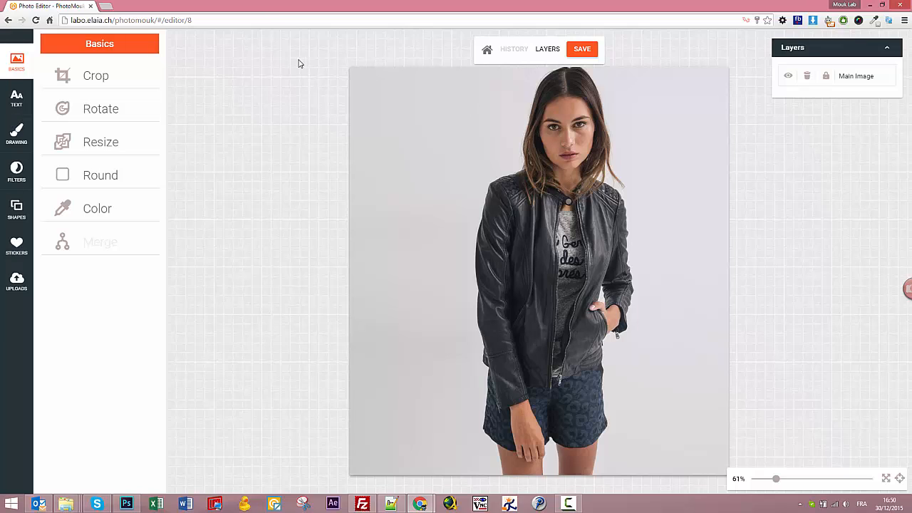
# Crop the jacket photo to the woman's head-to-hips upper body, giving a 650 × 490 image.
pyautogui.click(103, 85)
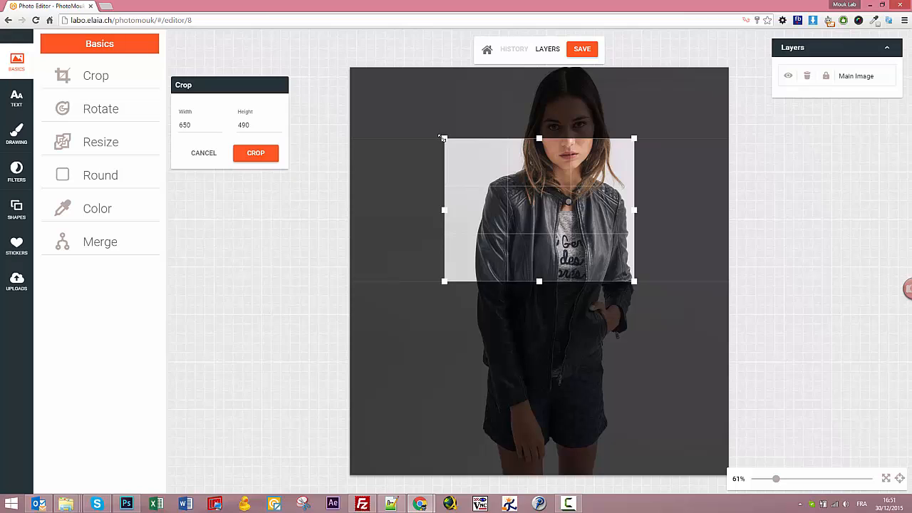
pyautogui.moveTo(441, 137); pyautogui.dragTo(387, 95)
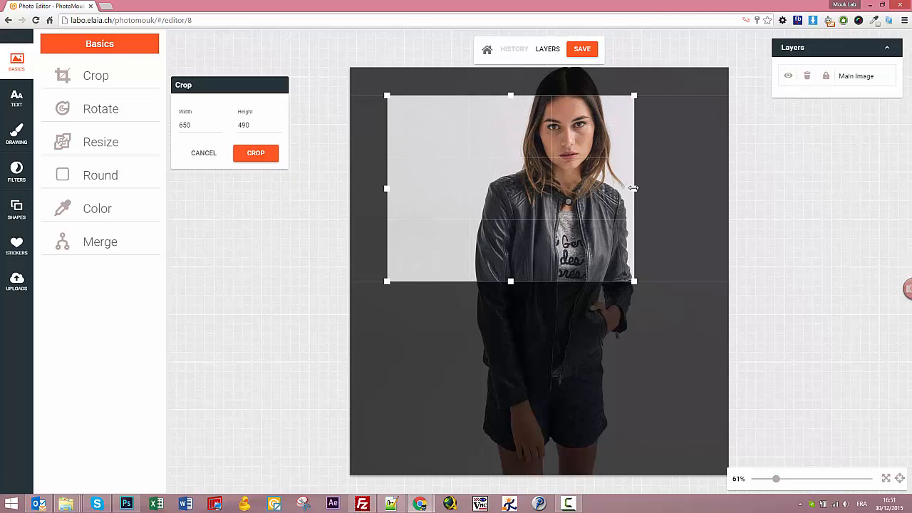
pyautogui.moveTo(634, 188); pyautogui.dragTo(694, 188)
pyautogui.moveTo(540, 94); pyautogui.dragTo(546, 70)
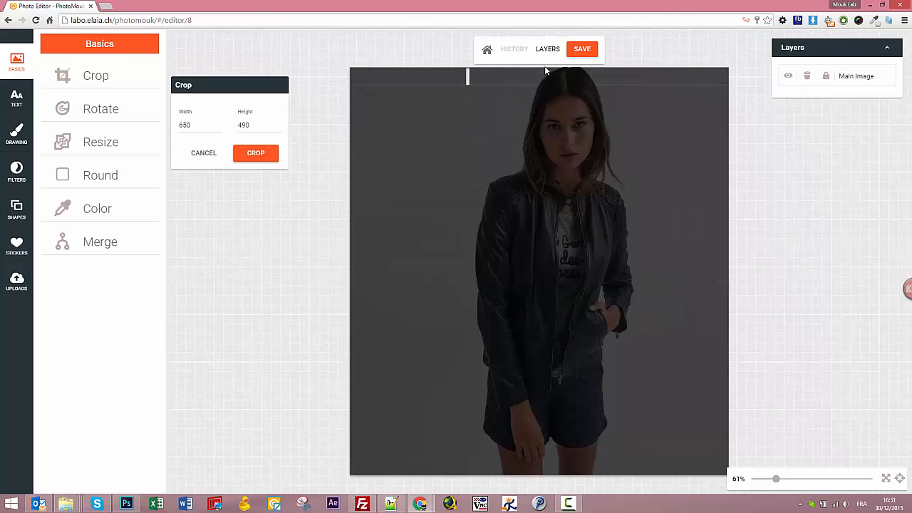
pyautogui.click(463, 105)
pyautogui.moveTo(424, 112); pyautogui.dragTo(669, 306)
pyautogui.moveTo(567, 262); pyautogui.dragTo(662, 349)
pyautogui.moveTo(535, 93); pyautogui.dragTo(536, 68)
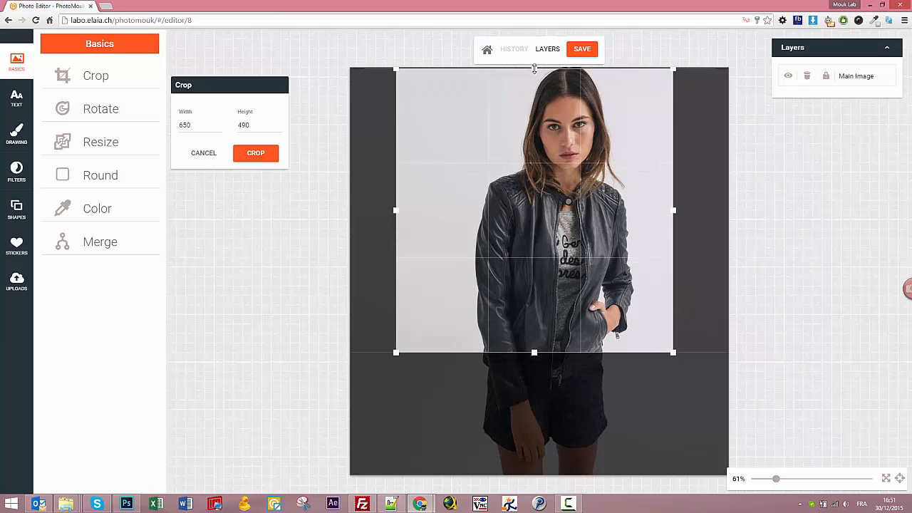
pyautogui.moveTo(568, 214); pyautogui.dragTo(592, 215)
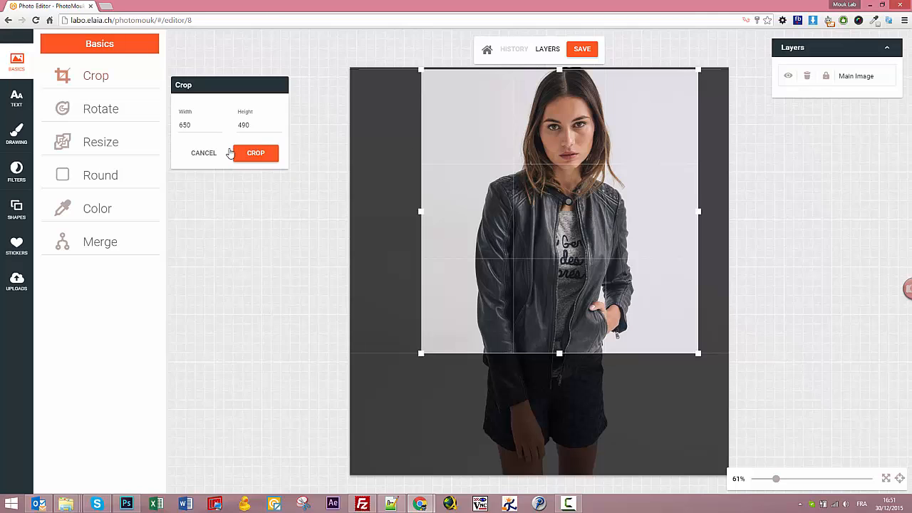
pyautogui.click(257, 154)
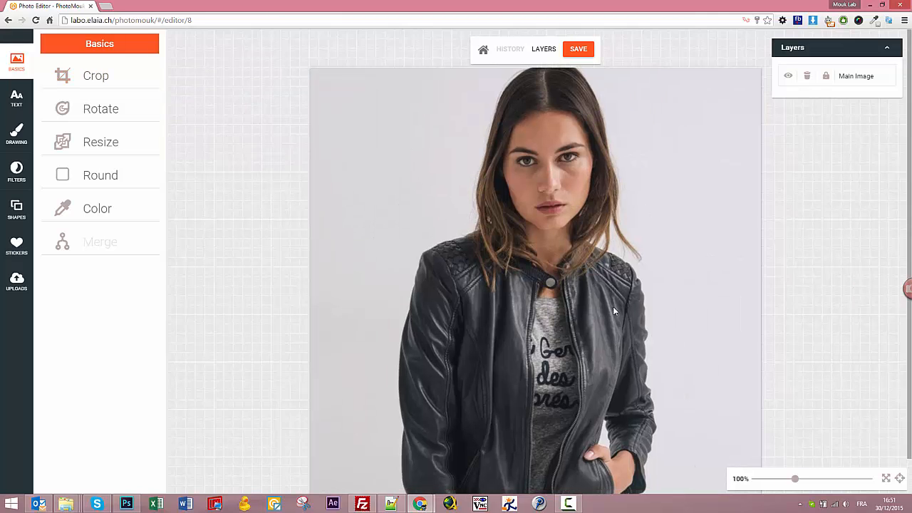
pyautogui.moveTo(795, 479)
pyautogui.mouseDown()
pyautogui.moveTo(841, 481)
pyautogui.moveTo(785, 478)
pyautogui.mouseUp()
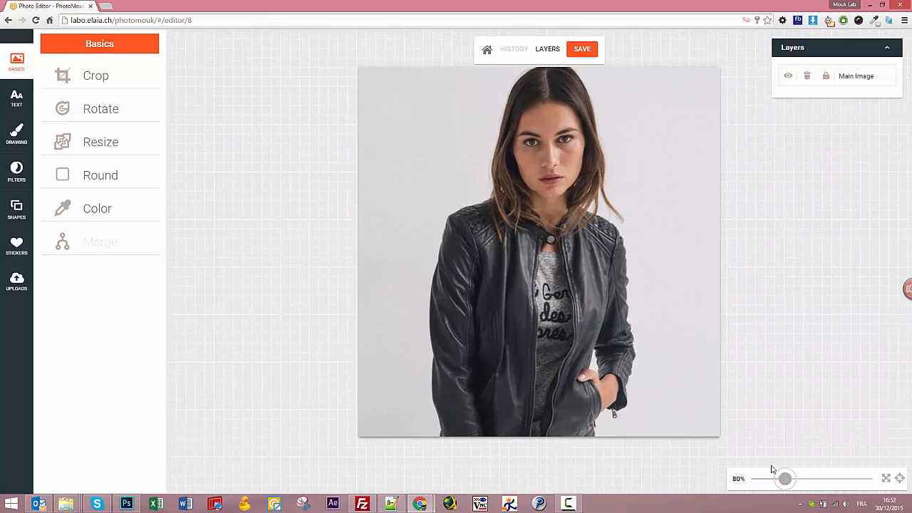
pyautogui.click(96, 109)
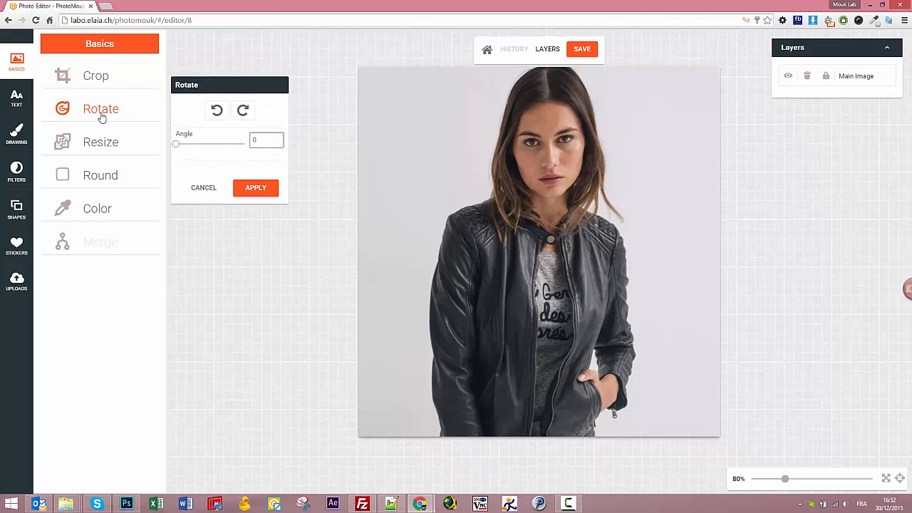
pyautogui.click(243, 112)
pyautogui.click(243, 112)
pyautogui.click(242, 112)
pyautogui.click(243, 111)
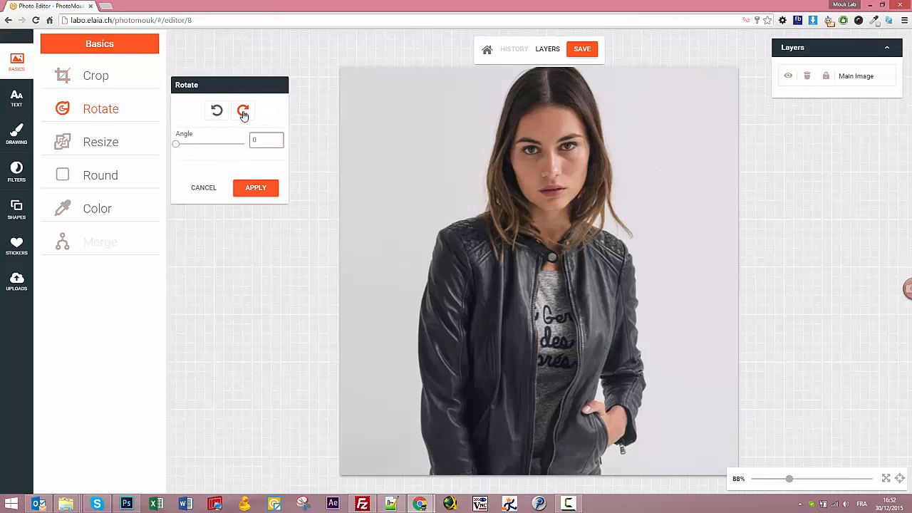
pyautogui.click(204, 187)
pyautogui.click(99, 143)
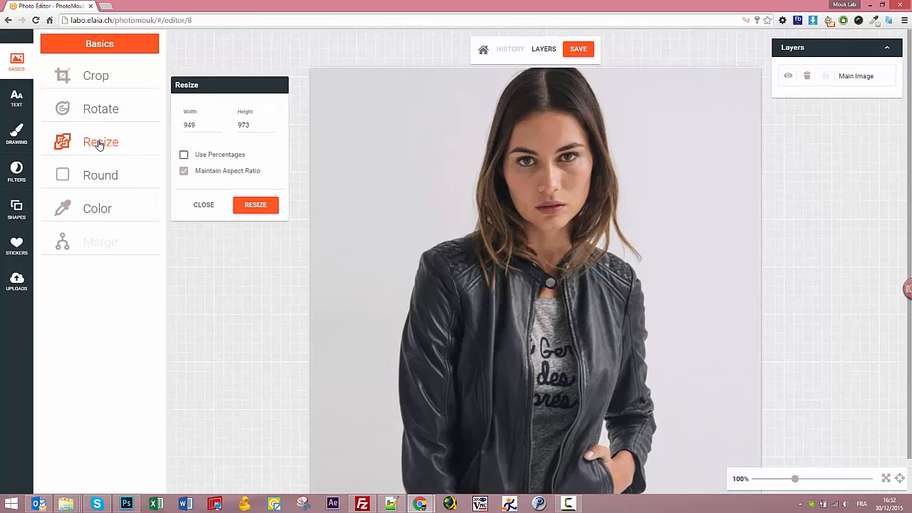
pyautogui.click(185, 155)
pyautogui.click(184, 155)
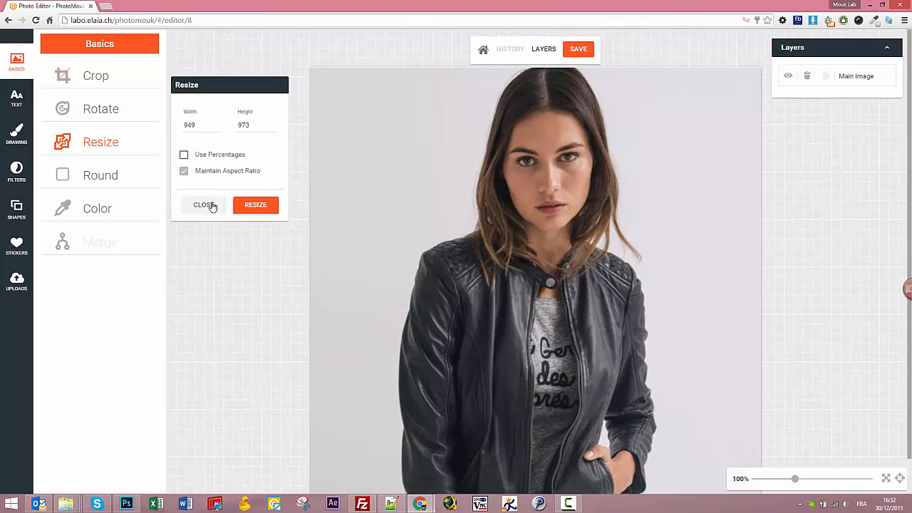
pyautogui.click(203, 205)
# Apply rounded corners to the cropped photo with an adjusted radius.
pyautogui.click(100, 173)
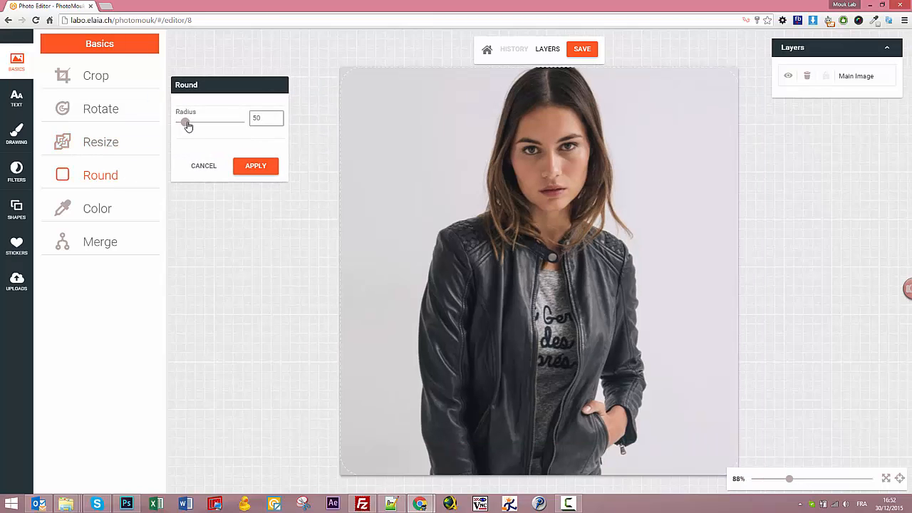
pyautogui.moveTo(187, 125)
pyautogui.mouseDown()
pyautogui.moveTo(204, 124)
pyautogui.moveTo(175, 126)
pyautogui.moveTo(191, 124)
pyautogui.mouseUp()
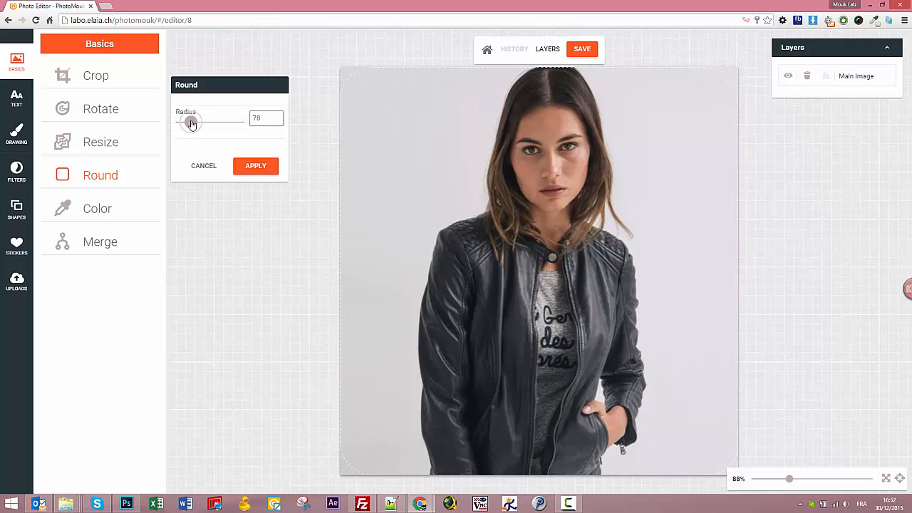
pyautogui.click(263, 168)
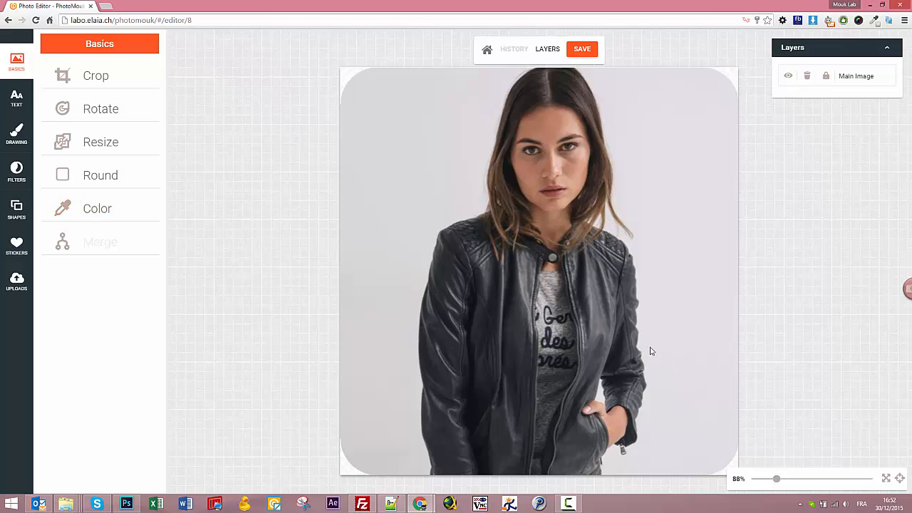
# Bring up the stock-photo folder window, clear its file selection, and minimize it.
pyautogui.moveTo(66, 504)
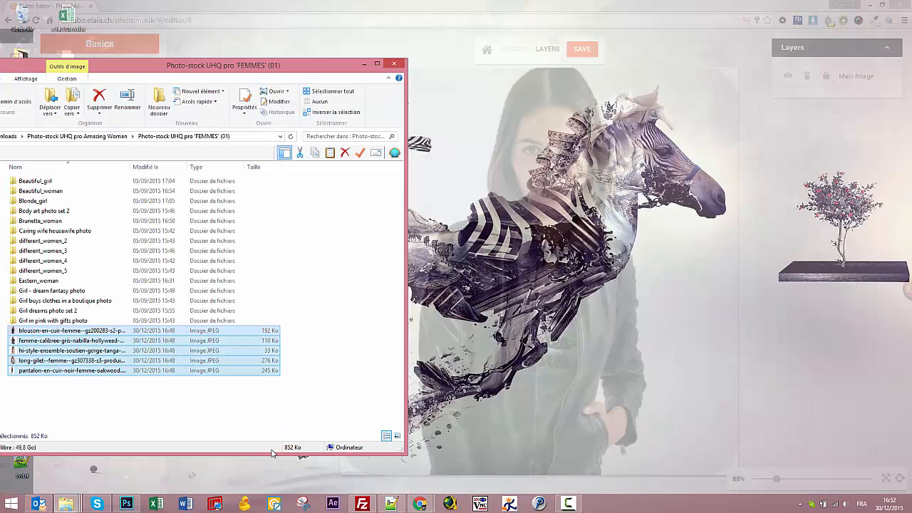
pyautogui.click(272, 453)
pyautogui.click(171, 399)
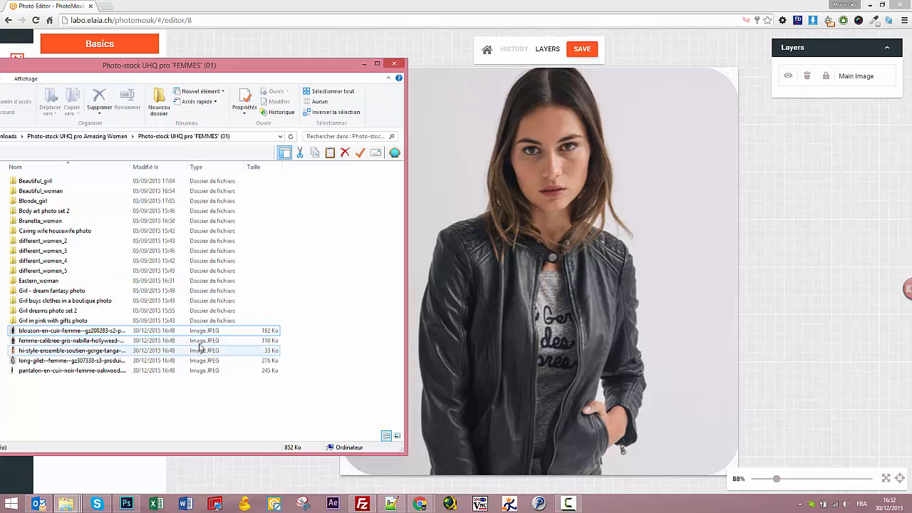
pyautogui.click(366, 65)
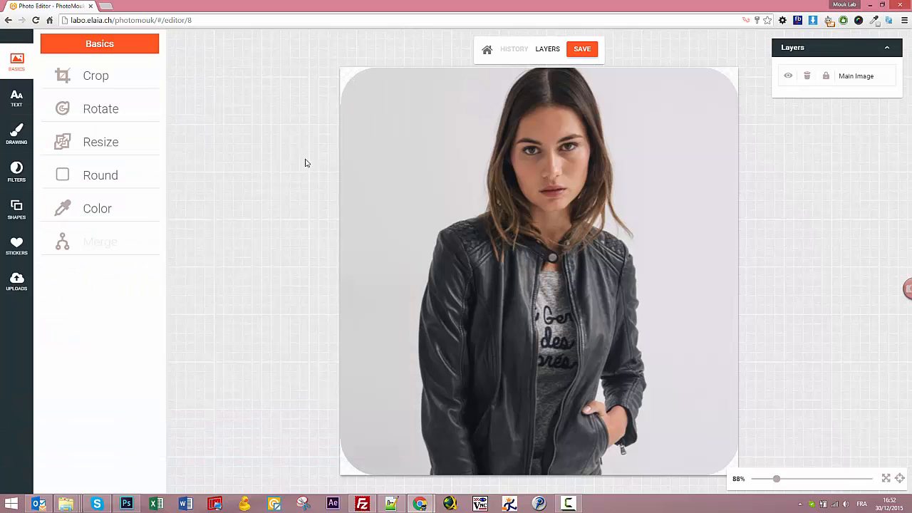
# Set the canvas background to black with alpha lowered toward 0.3 and apply it.
pyautogui.click(96, 209)
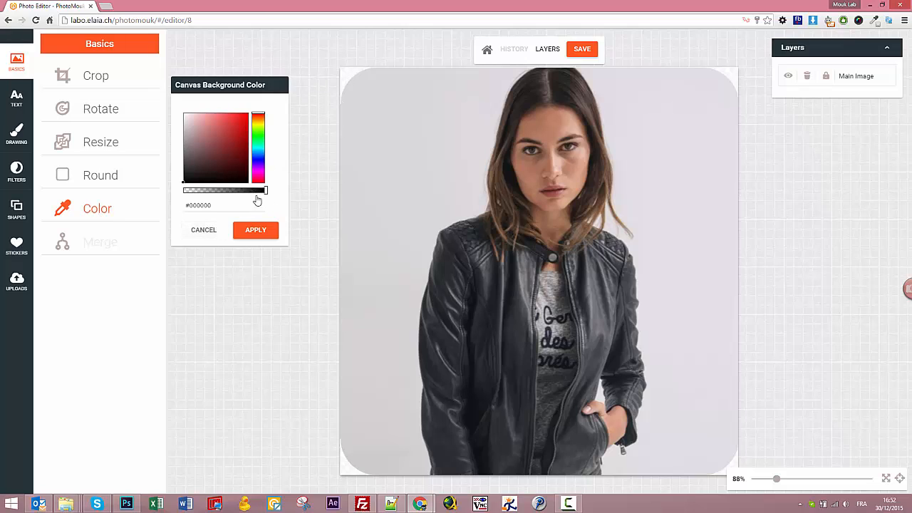
pyautogui.moveTo(245, 189); pyautogui.dragTo(155, 204)
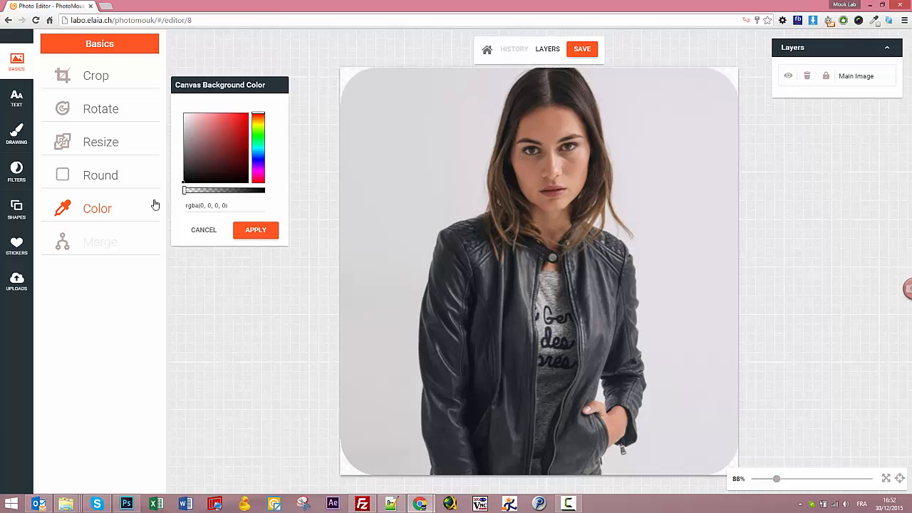
pyautogui.click(258, 231)
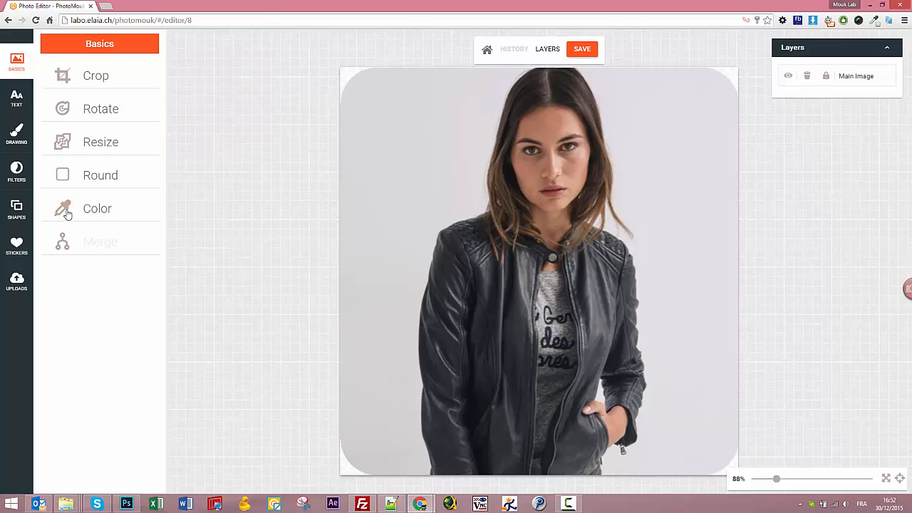
# Add a Pacifico handwriting text box and move it down level with the woman's eyes.
pyautogui.click(15, 95)
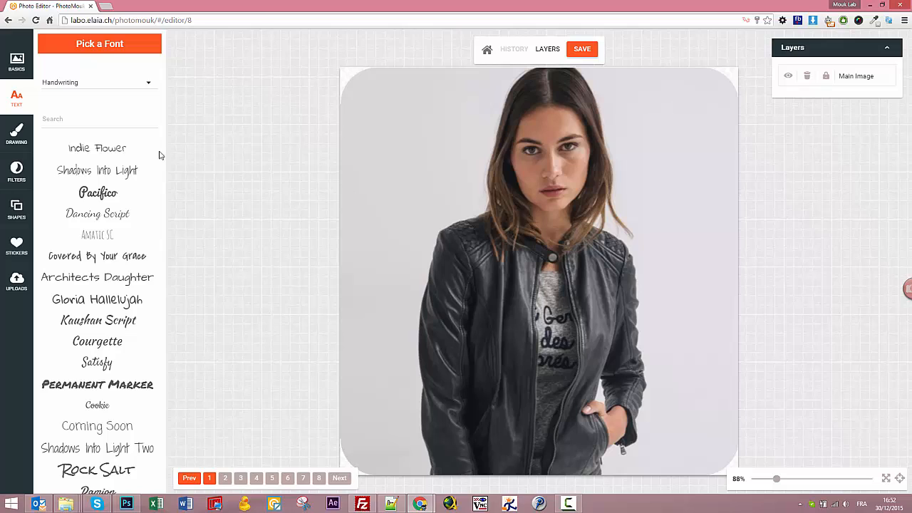
pyautogui.click(81, 91)
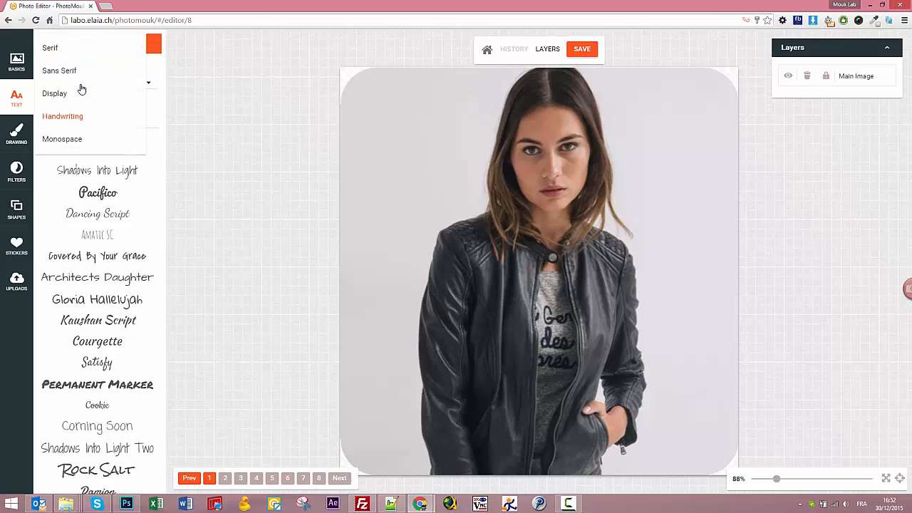
pyautogui.click(62, 119)
pyautogui.click(93, 194)
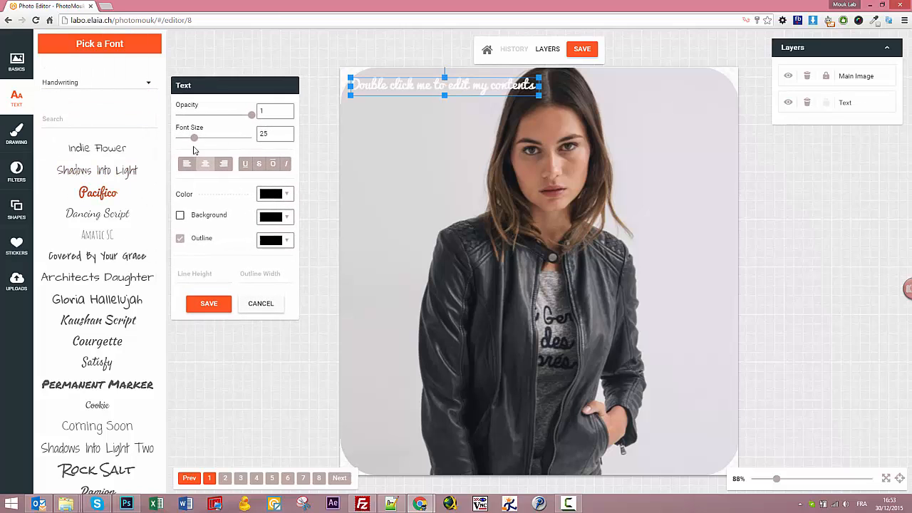
pyautogui.moveTo(414, 85); pyautogui.dragTo(440, 171)
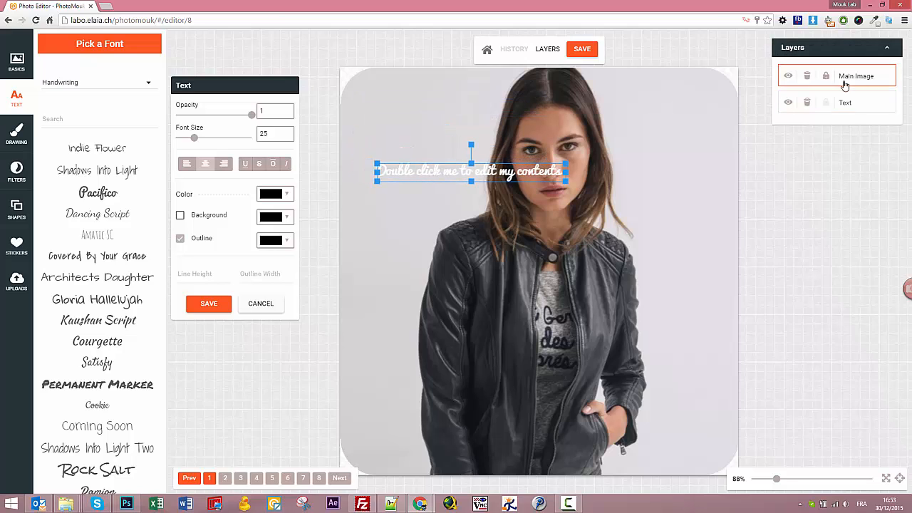
# Replace the placeholder text with 'Hello World'.
pyautogui.doubleClick(424, 172)
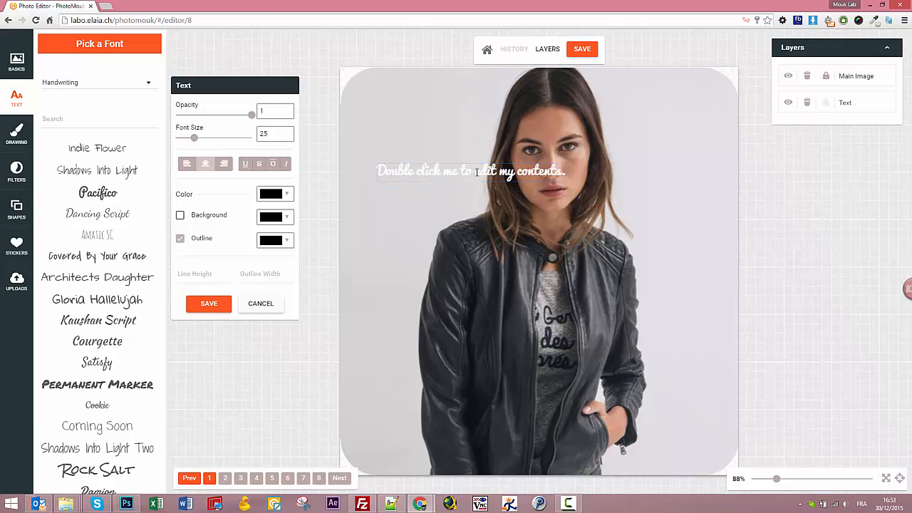
pyautogui.hotkey('ctrl', 'a')
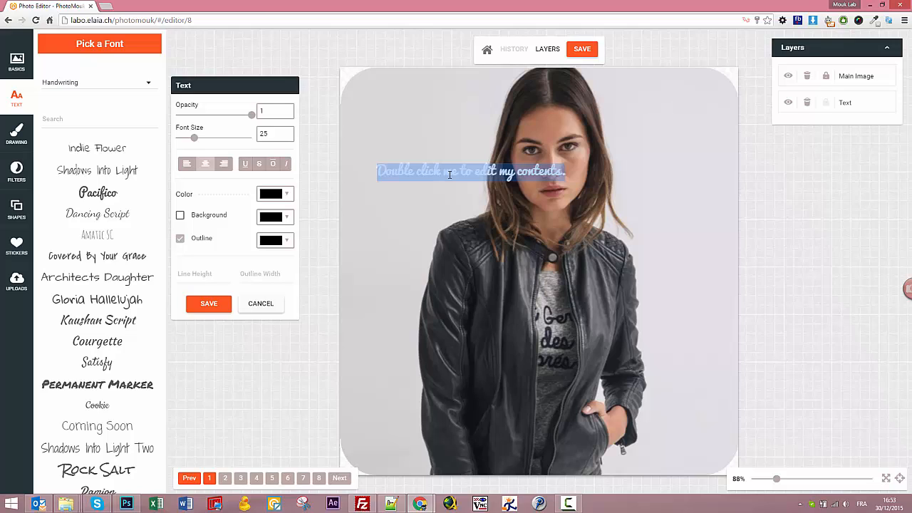
pyautogui.write('Hello ')
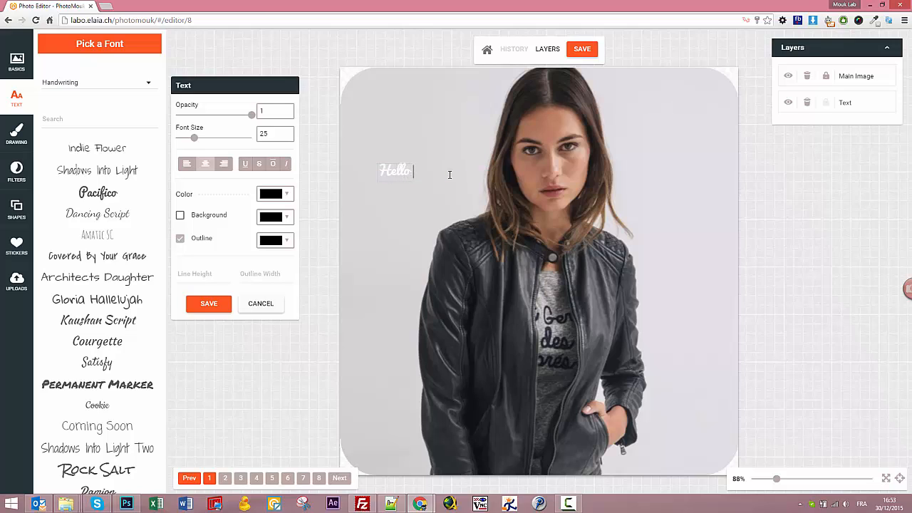
pyautogui.write('World !')
# Colour the Hello World text red and raise its font size to about 45.
pyautogui.hotkey('ctrl', 'a')
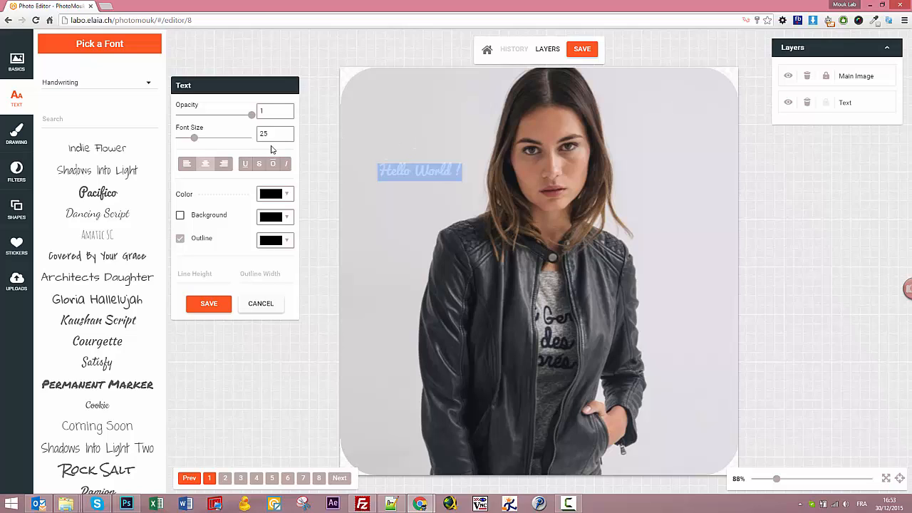
pyautogui.click(270, 196)
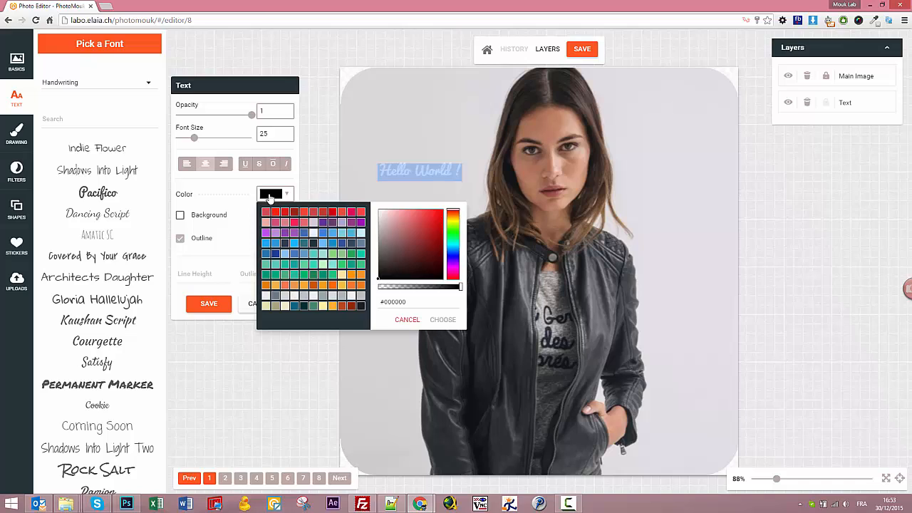
pyautogui.click(276, 213)
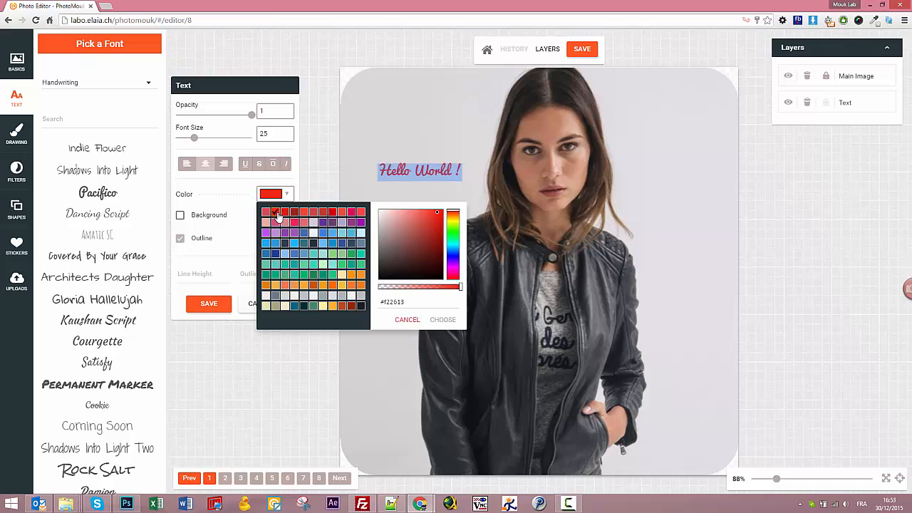
pyautogui.click(442, 320)
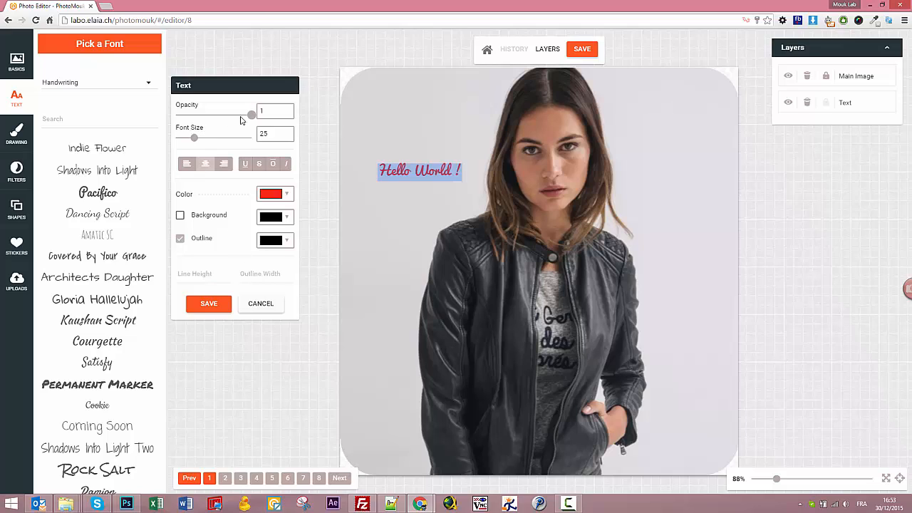
pyautogui.moveTo(193, 137); pyautogui.dragTo(210, 137)
pyautogui.click(398, 201)
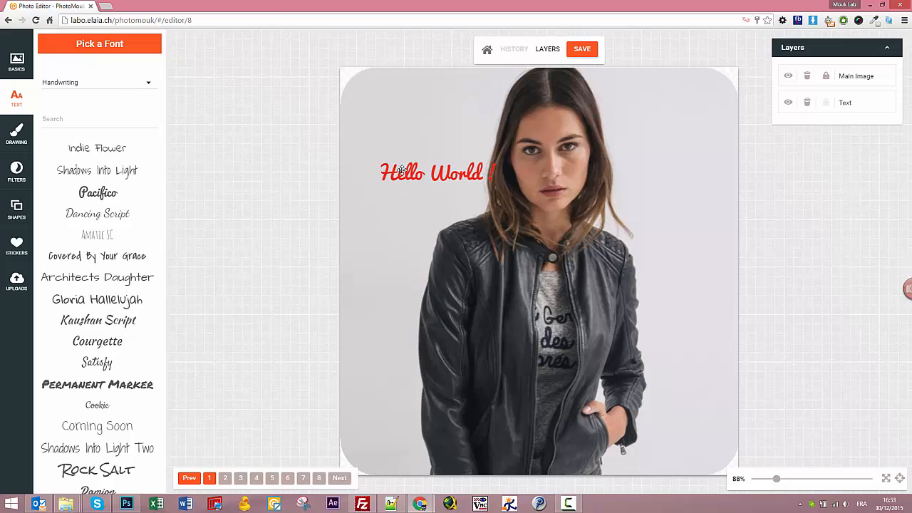
# Move Hello World ! to the upper left, tilt it upward, underline it and save.
pyautogui.moveTo(401, 169); pyautogui.dragTo(386, 128)
pyautogui.moveTo(415, 97); pyautogui.dragTo(402, 96)
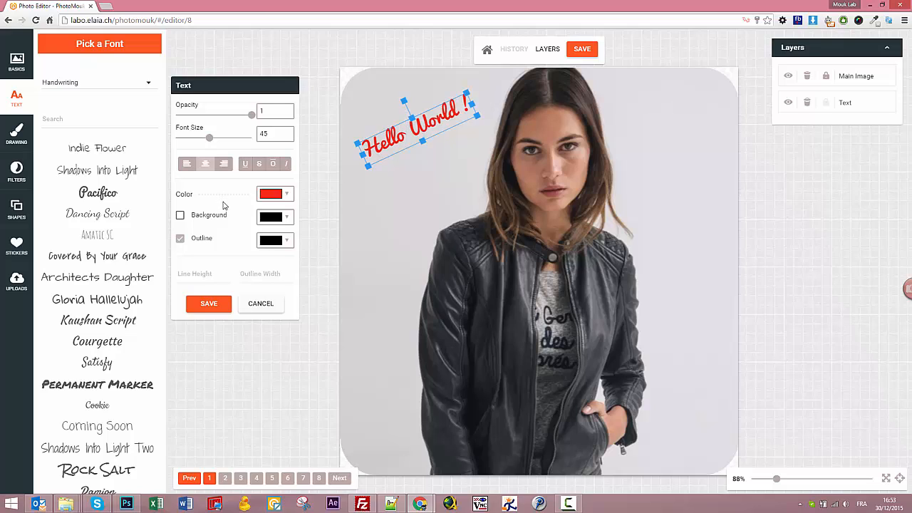
pyautogui.click(245, 166)
pyautogui.click(246, 165)
pyautogui.click(259, 165)
pyautogui.click(258, 165)
pyautogui.click(271, 165)
pyautogui.click(286, 166)
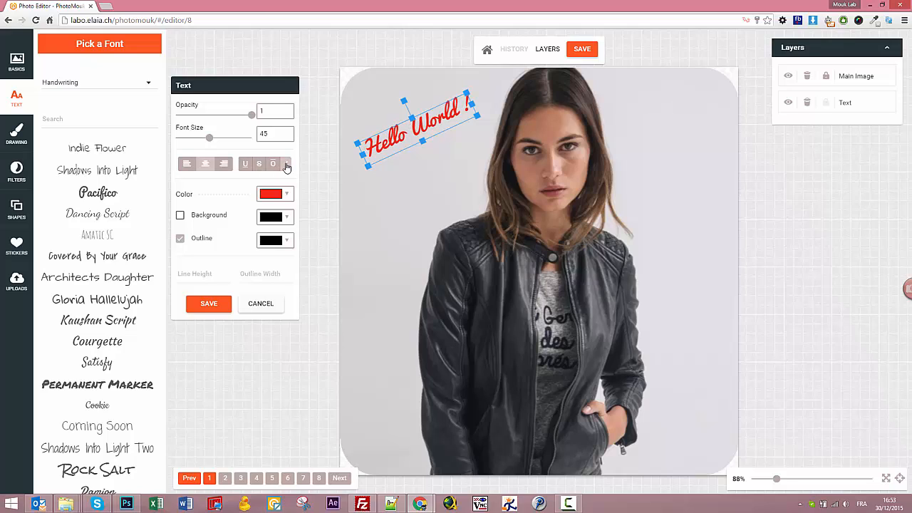
pyautogui.click(245, 166)
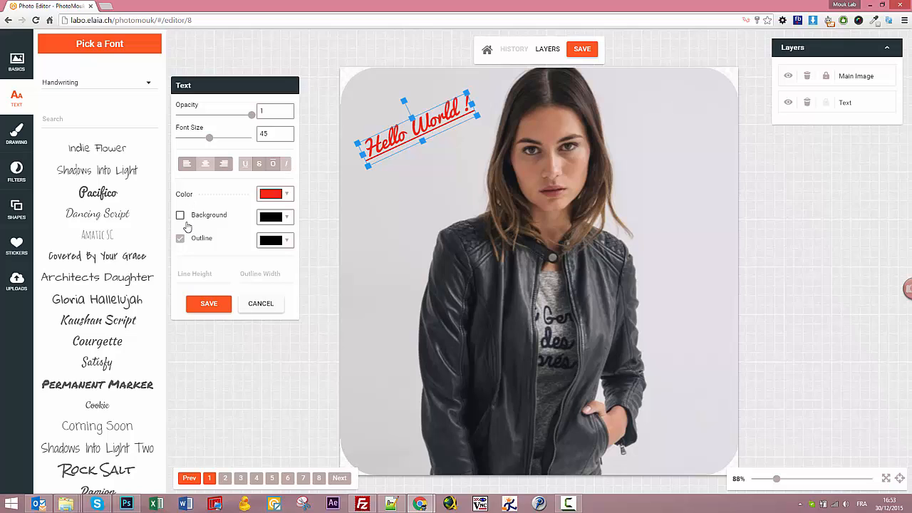
pyautogui.click(209, 305)
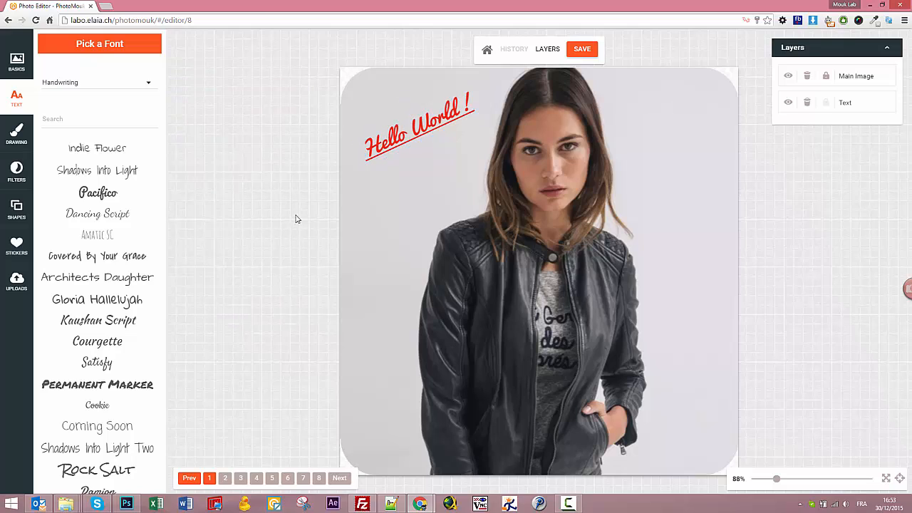
# Add a trial Shadows Into Light text onto the jacket, then discard it.
pyautogui.click(97, 173)
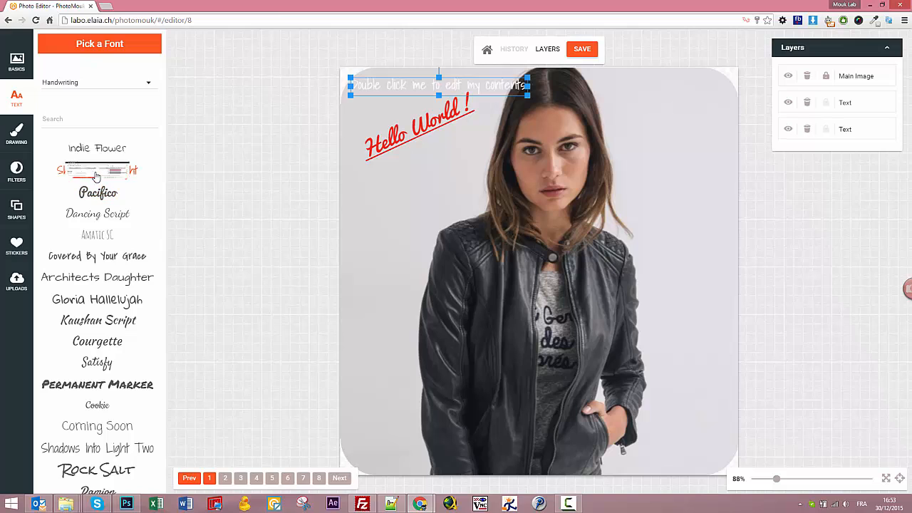
pyautogui.moveTo(405, 84); pyautogui.dragTo(440, 212)
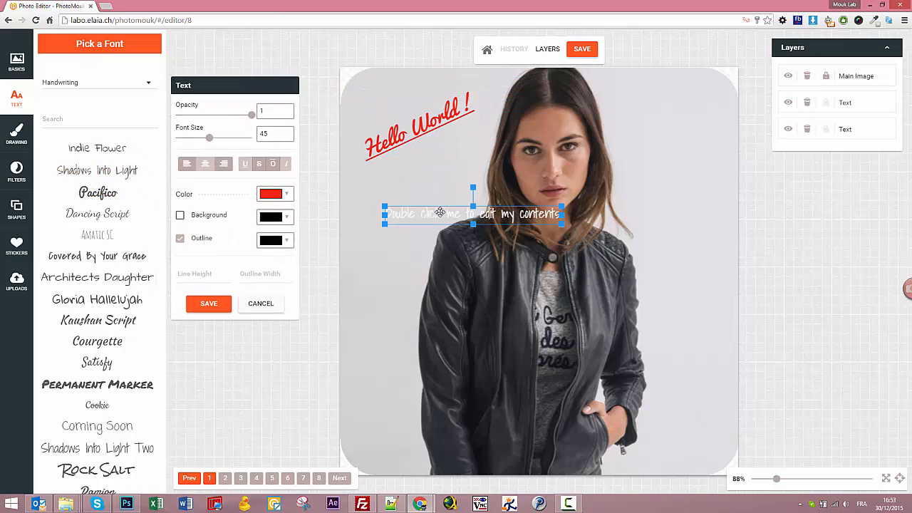
pyautogui.click(261, 304)
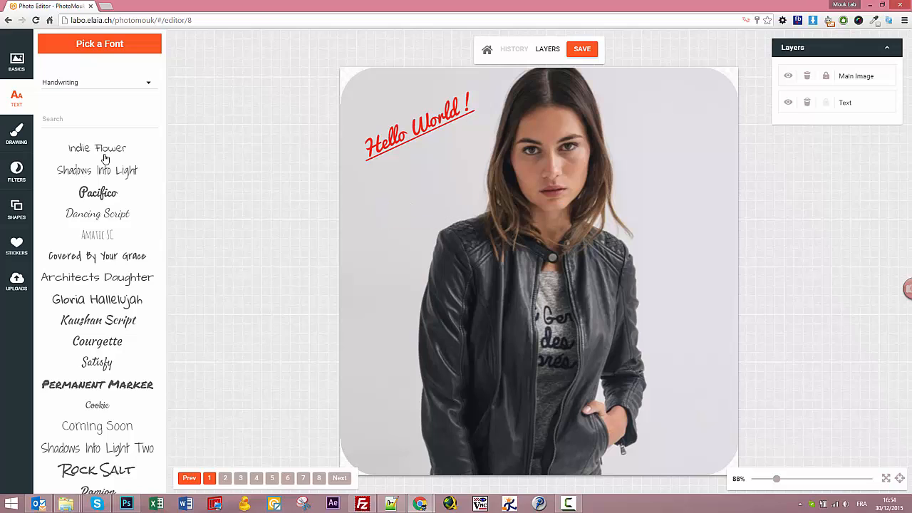
# Paint a black stroke left of the woman with the solid brush at thickness 31.
pyautogui.click(18, 139)
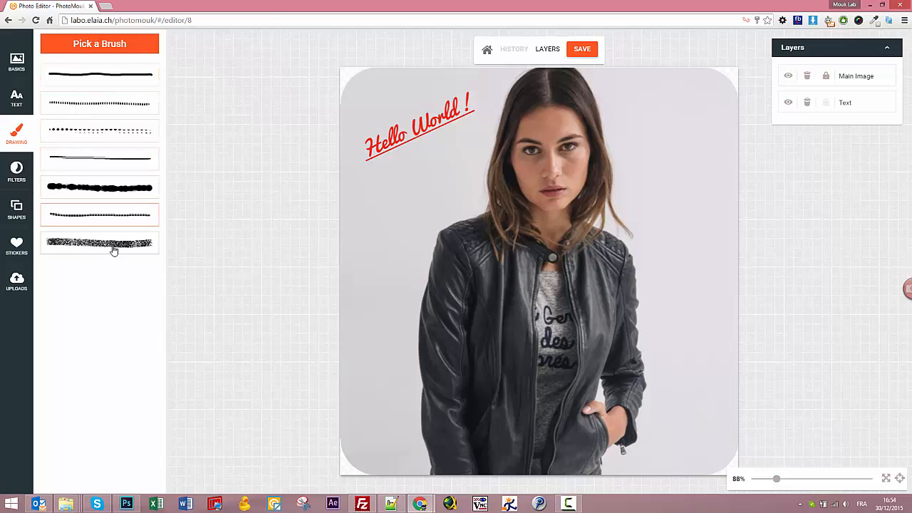
pyautogui.click(101, 83)
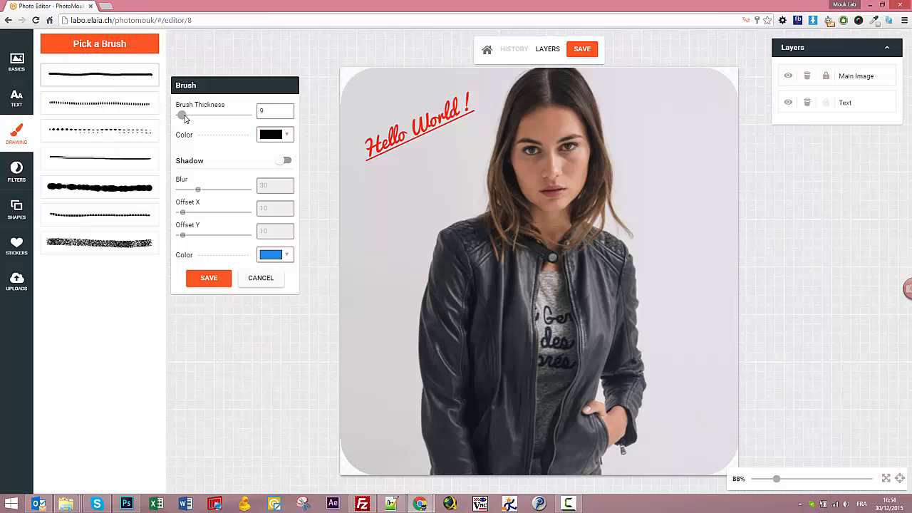
pyautogui.moveTo(181, 117); pyautogui.dragTo(199, 114)
pyautogui.moveTo(394, 190); pyautogui.dragTo(386, 255)
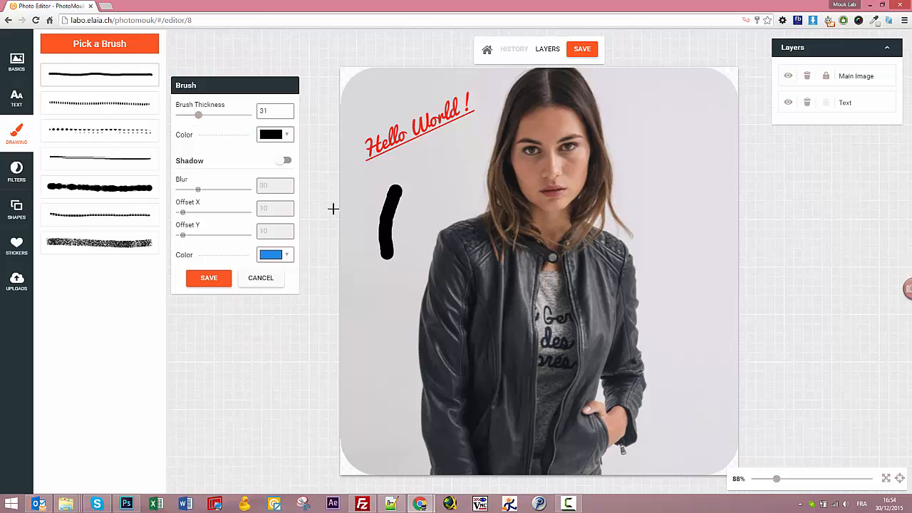
# Paint a red stroke on the photo's right side and turn on the brush shadow.
pyautogui.click(284, 139)
pyautogui.click(284, 152)
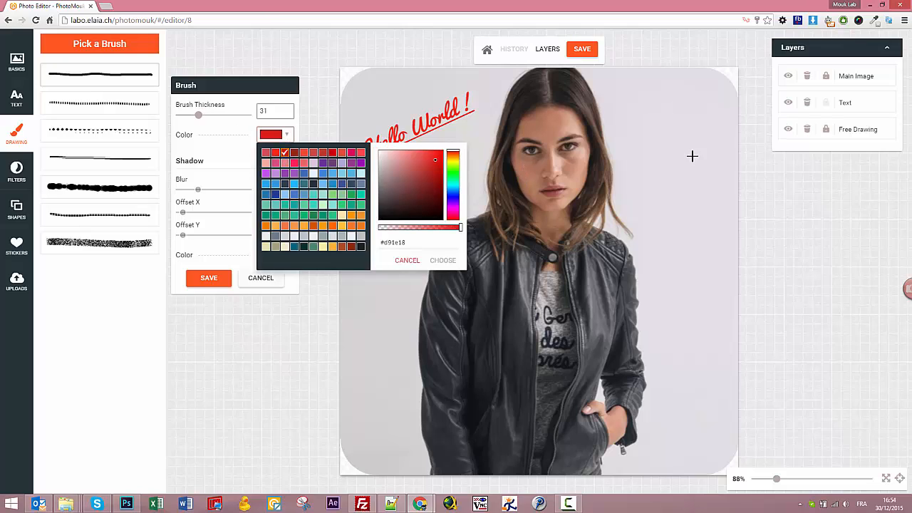
pyautogui.moveTo(678, 151); pyautogui.dragTo(689, 221)
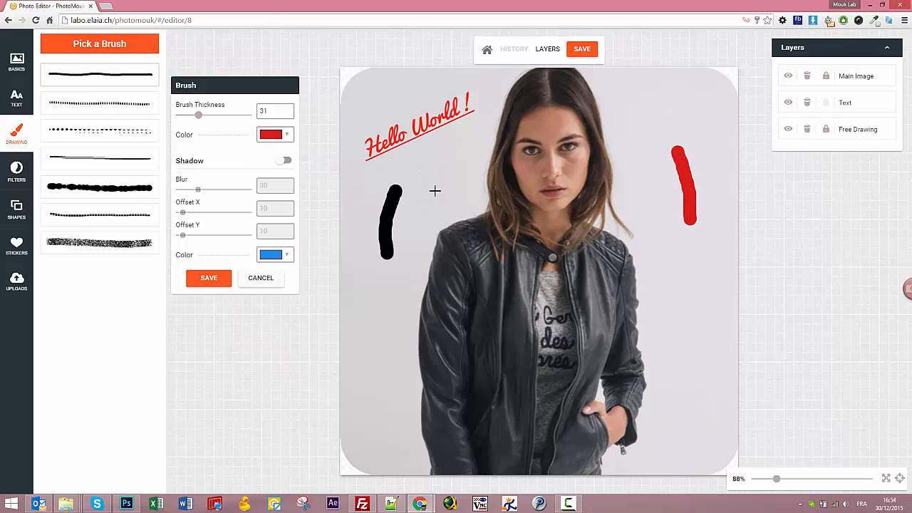
pyautogui.click(283, 161)
# Paint a blue-shadowed red stroke beside the black one and choose a near-black shadow colour.
pyautogui.moveTo(442, 193); pyautogui.dragTo(403, 238)
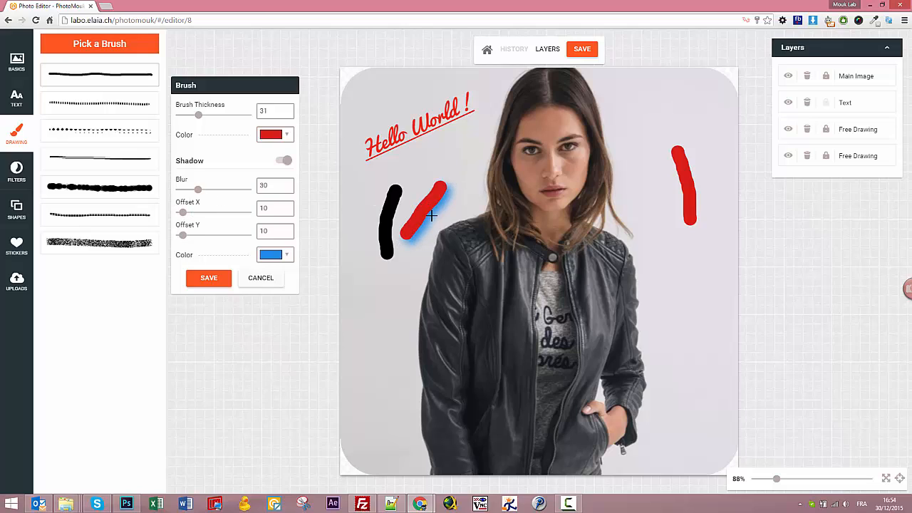
pyautogui.click(266, 257)
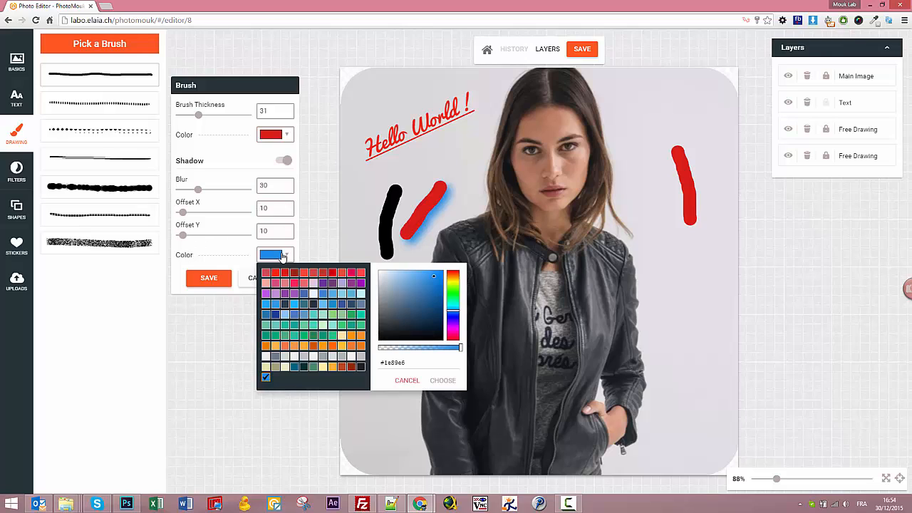
pyautogui.click(304, 366)
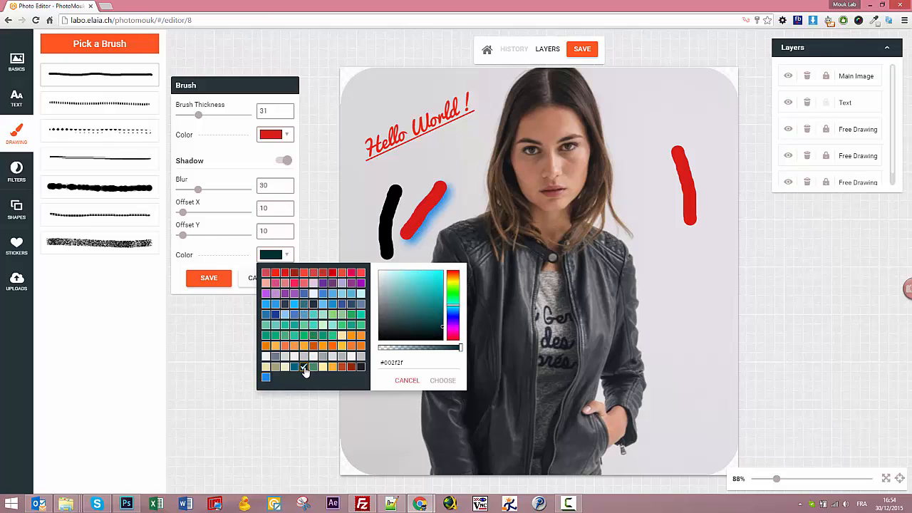
pyautogui.click(361, 366)
# Make the dark shadow translucent at alpha 0.73 and paint a red stroke at the lower left.
pyautogui.moveTo(459, 353); pyautogui.dragTo(439, 353)
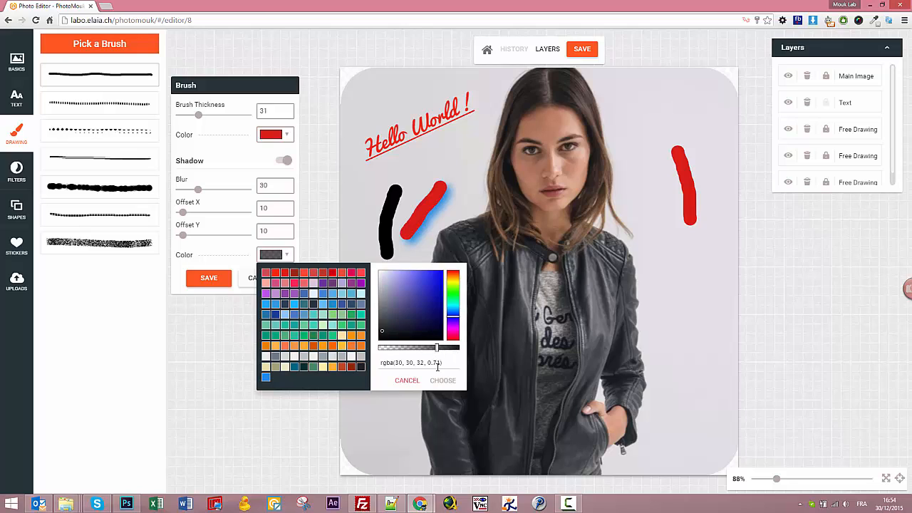
pyautogui.click(434, 381)
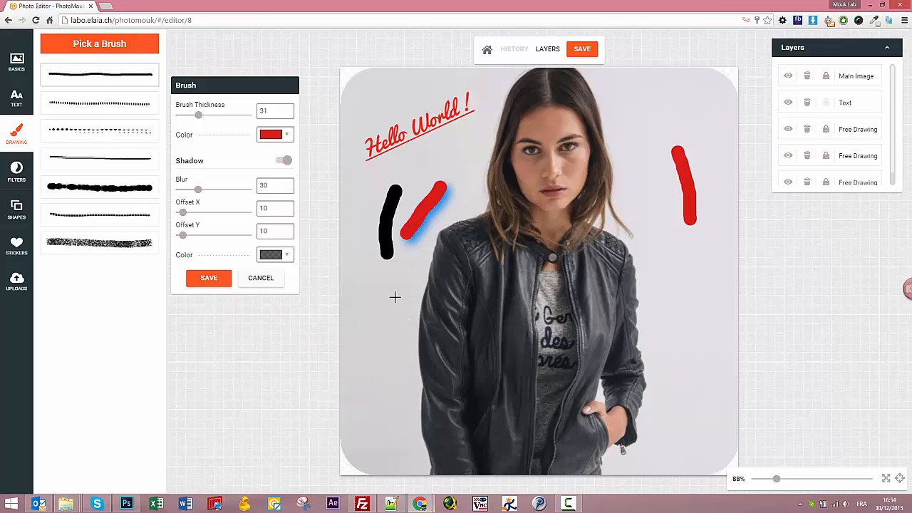
pyautogui.moveTo(395, 297); pyautogui.dragTo(354, 330)
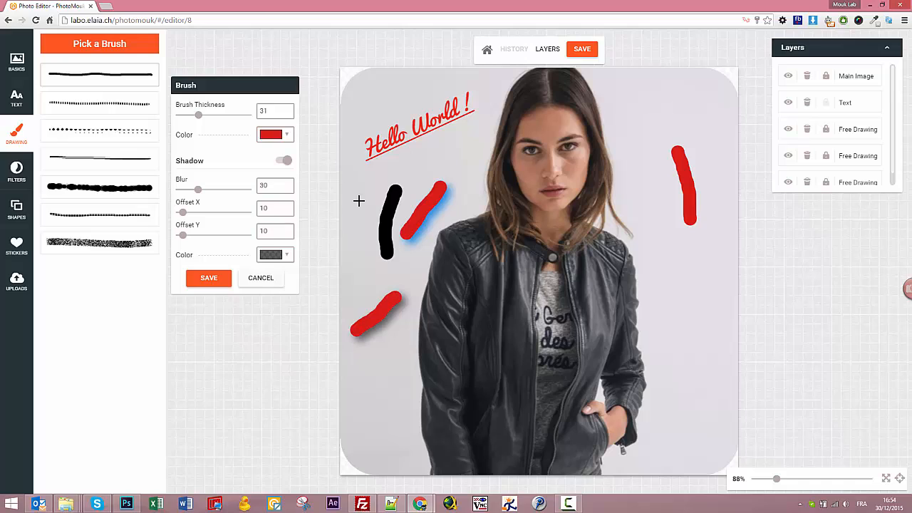
pyautogui.click(514, 48)
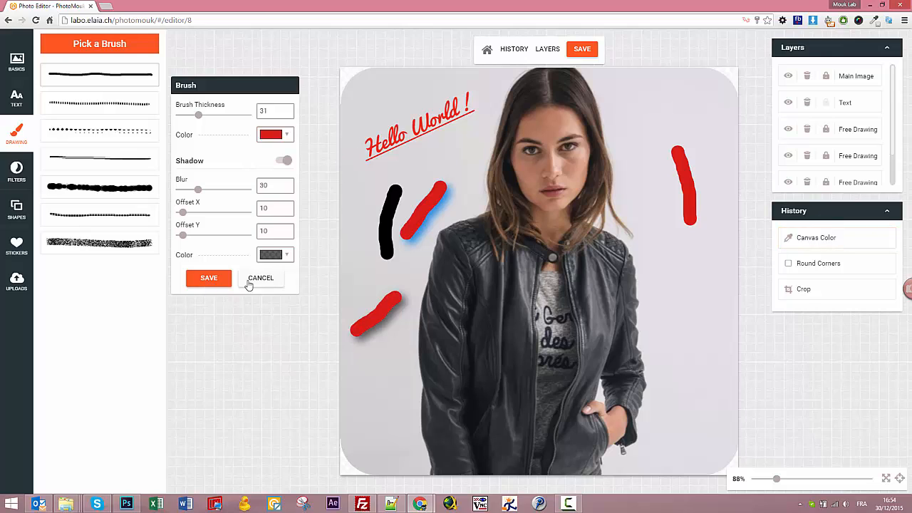
# Save the brush drawing, preview the Canvas Color history step, then return to Added Drawing.
pyautogui.click(207, 278)
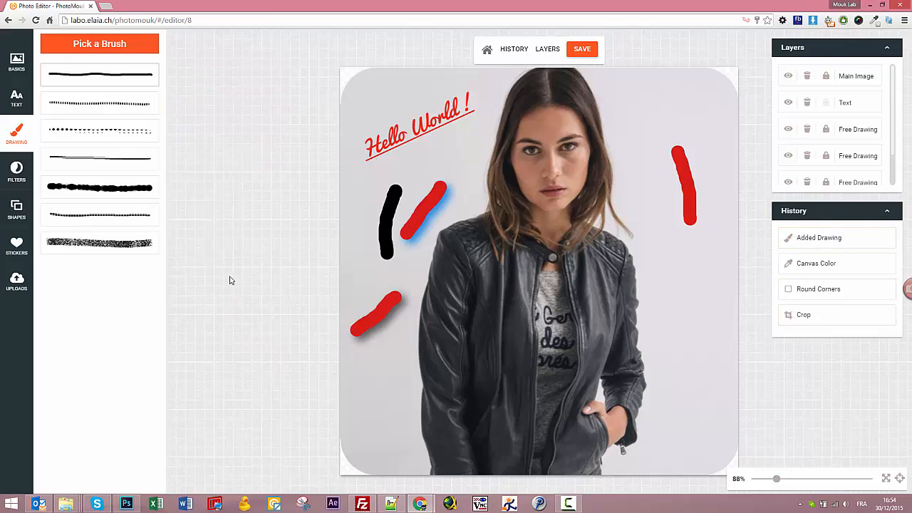
pyautogui.click(850, 242)
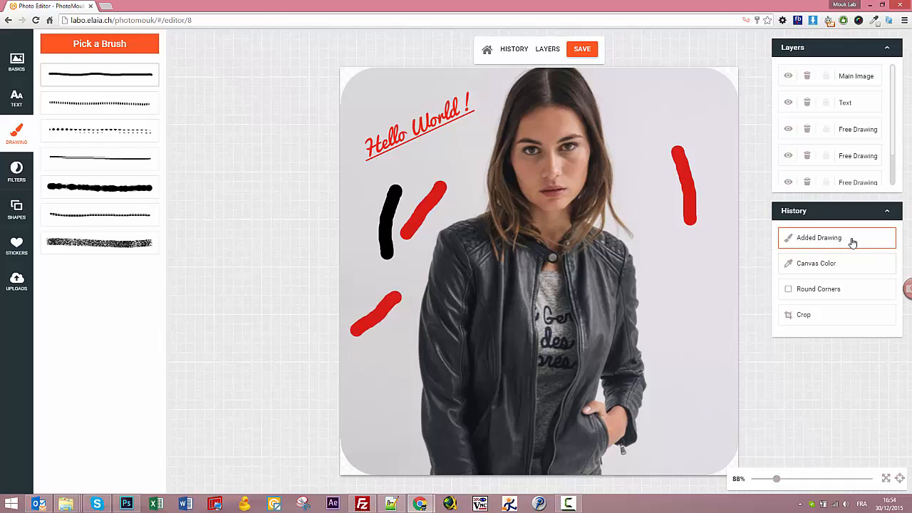
pyautogui.rightClick(852, 243)
pyautogui.click(850, 237)
pyautogui.click(802, 265)
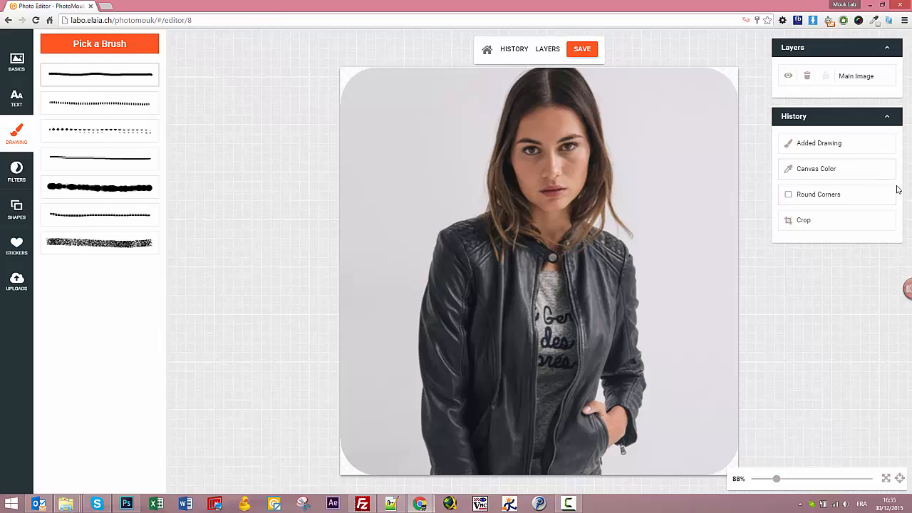
pyautogui.click(834, 144)
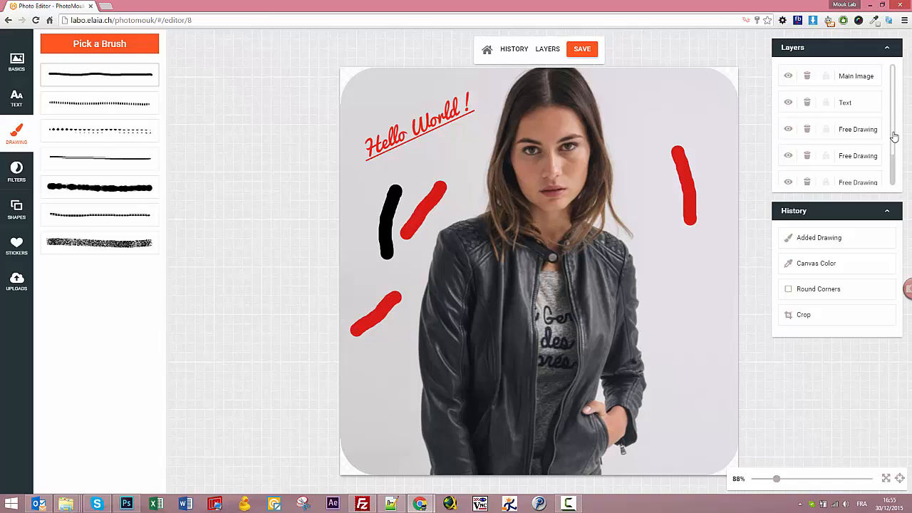
# Delete the three red strokes and the black stroke from the Layers panel.
pyautogui.scroll(-1, 889, 160)
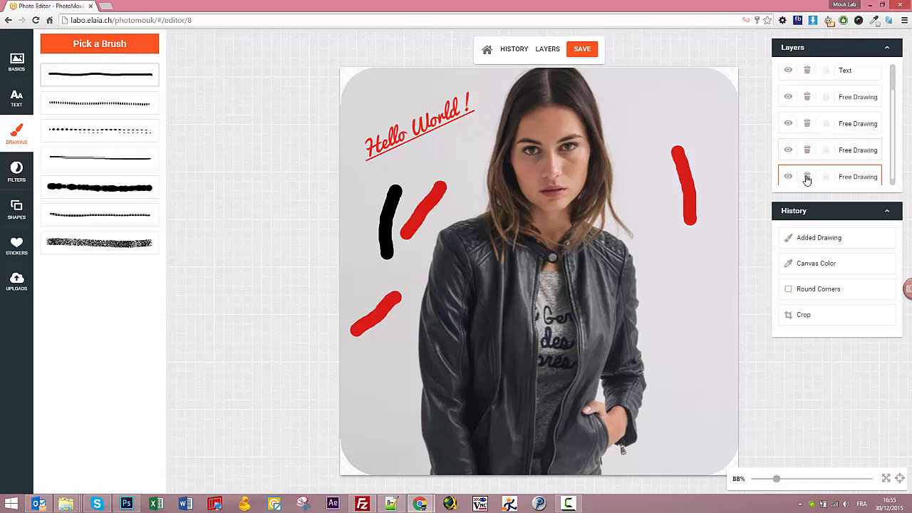
pyautogui.click(807, 179)
pyautogui.click(807, 170)
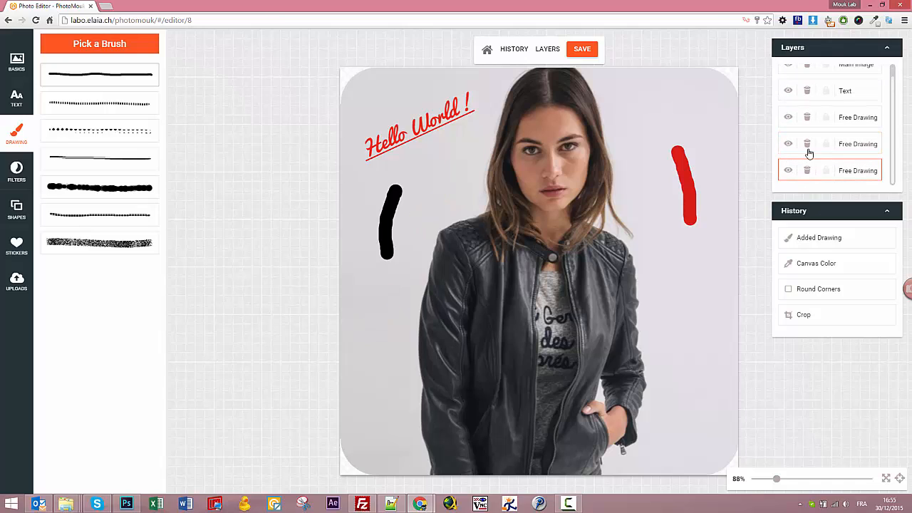
pyautogui.click(808, 155)
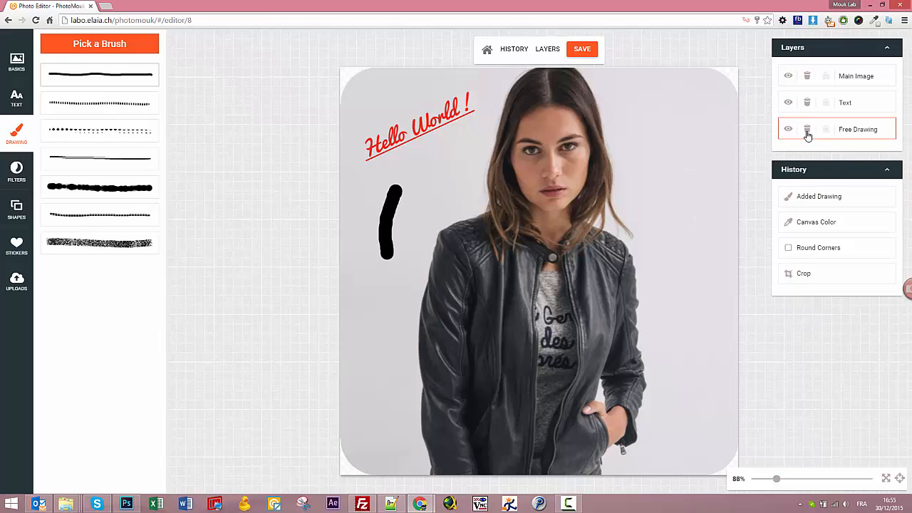
pyautogui.click(808, 129)
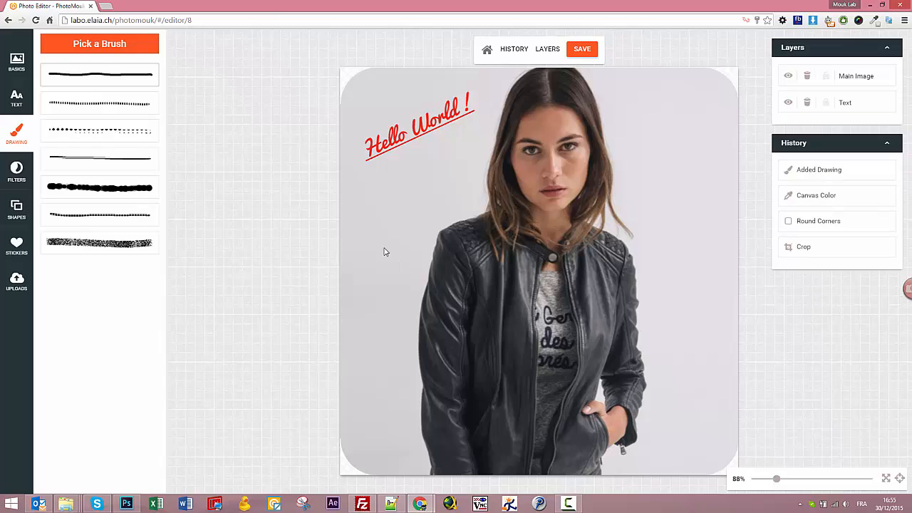
pyautogui.click(511, 49)
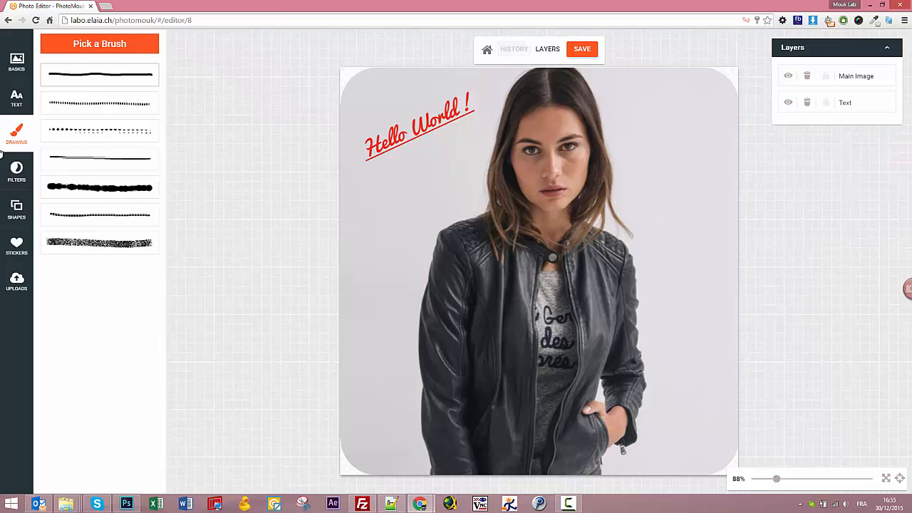
# Try the Grayscale, Sepia2 and Invert filters on the photo, removing each again.
pyautogui.click(15, 173)
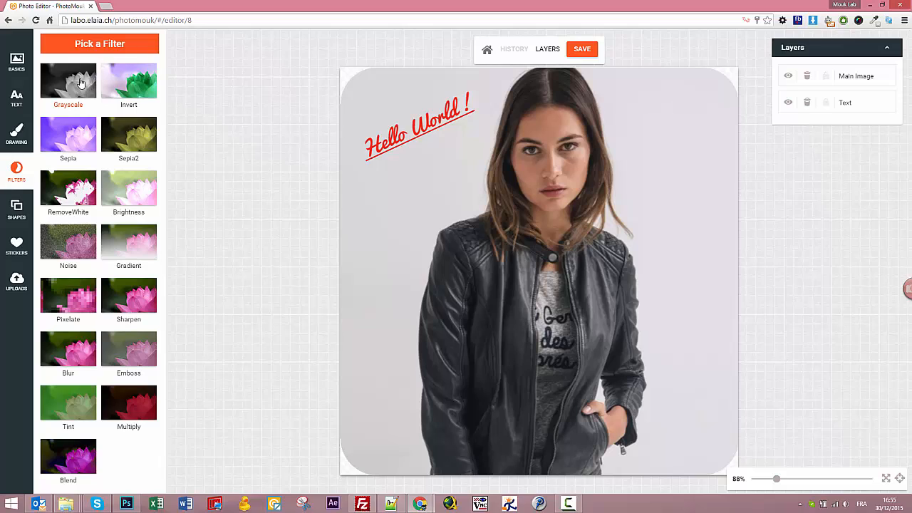
pyautogui.click(80, 83)
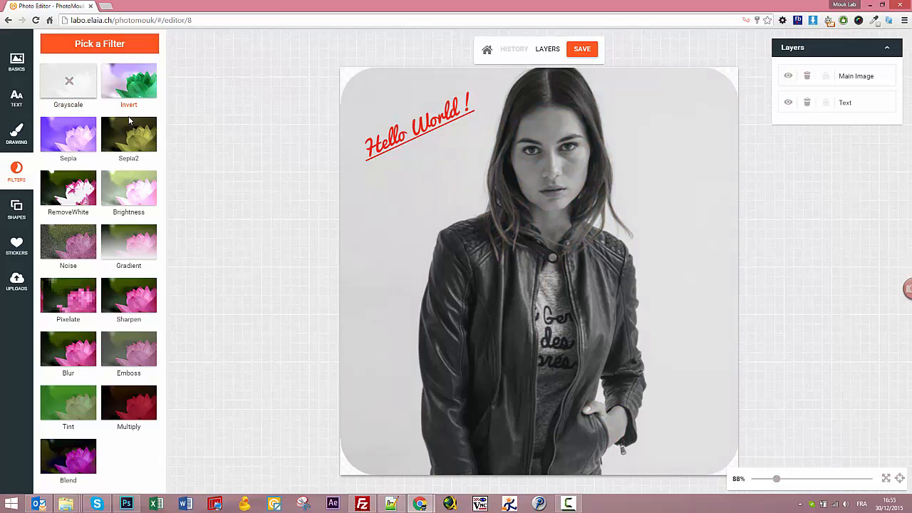
pyautogui.click(131, 138)
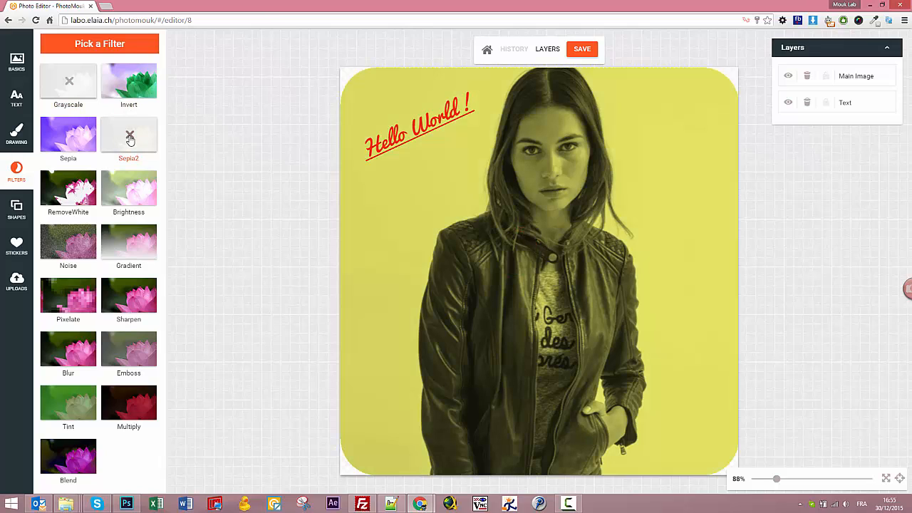
pyautogui.click(130, 140)
pyautogui.click(69, 84)
pyautogui.click(128, 84)
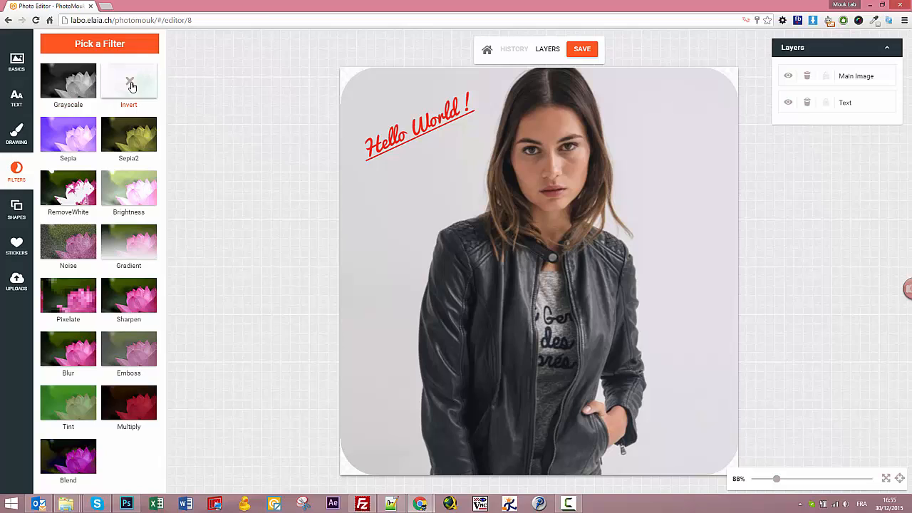
pyautogui.click(130, 86)
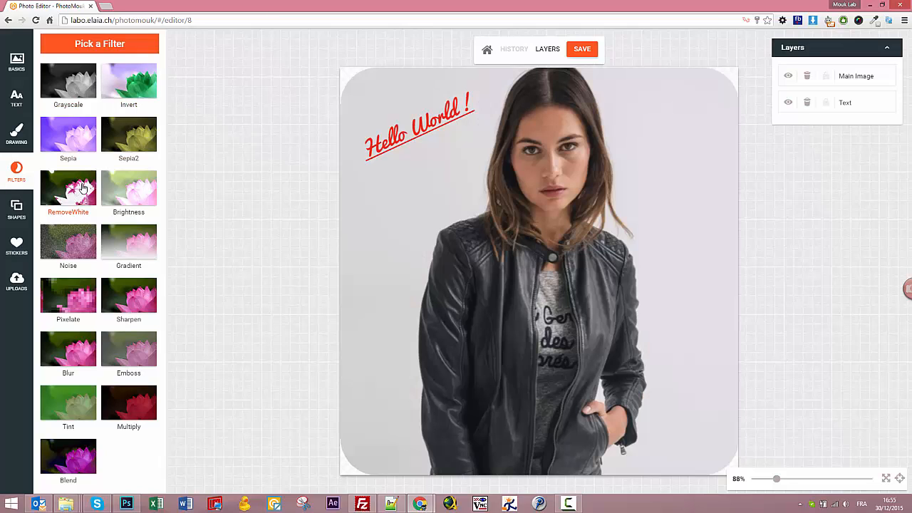
pyautogui.click(76, 88)
pyautogui.click(131, 86)
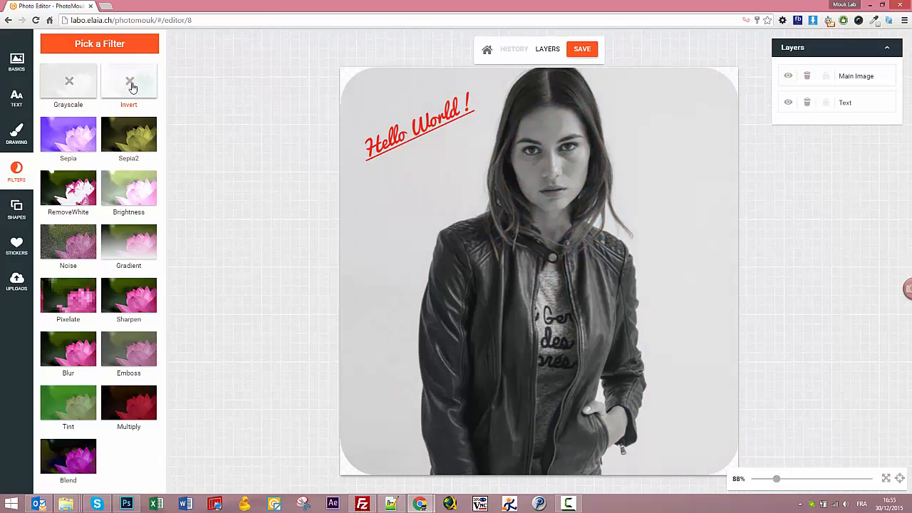
pyautogui.click(131, 85)
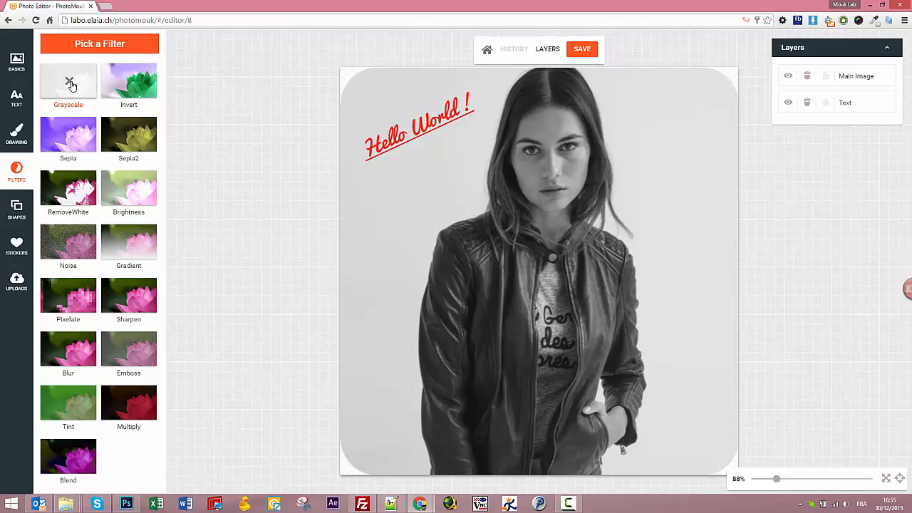
pyautogui.click(70, 83)
# Try and remove Sepia and Sepia2, then apply a pink Blend tint at alpha 0.5.
pyautogui.click(70, 138)
pyautogui.click(69, 137)
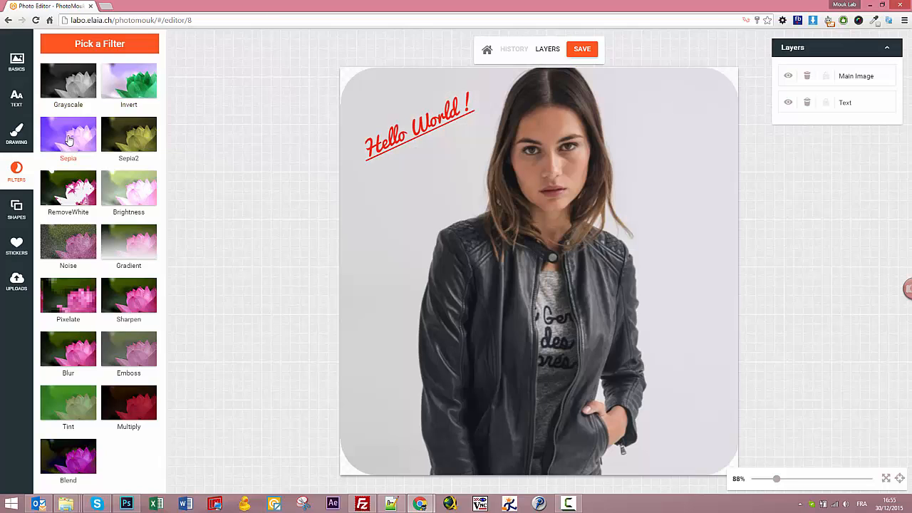
pyautogui.click(130, 139)
pyautogui.click(130, 139)
pyautogui.click(74, 457)
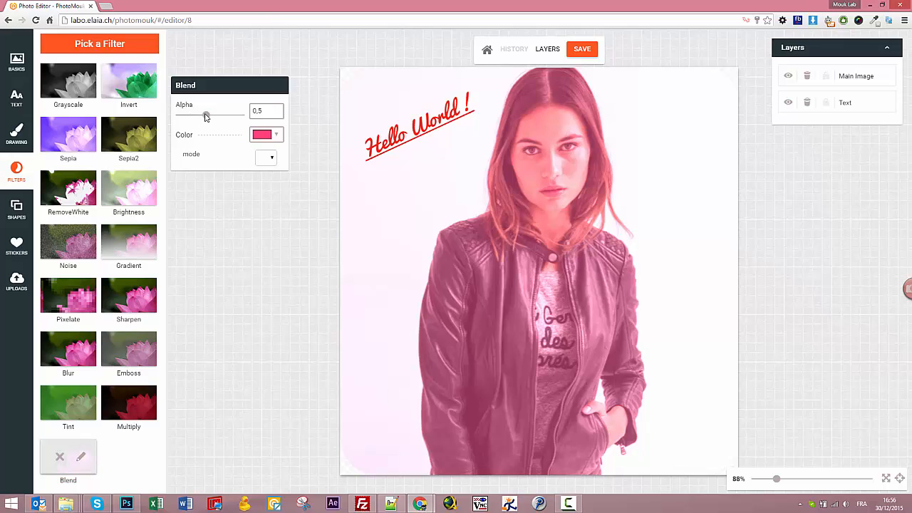
# Raise Blend alpha to 0,8, switch to blue #19b5fe, lower alpha to 0,4, then remove Blend.
pyautogui.moveTo(204, 116); pyautogui.dragTo(229, 115)
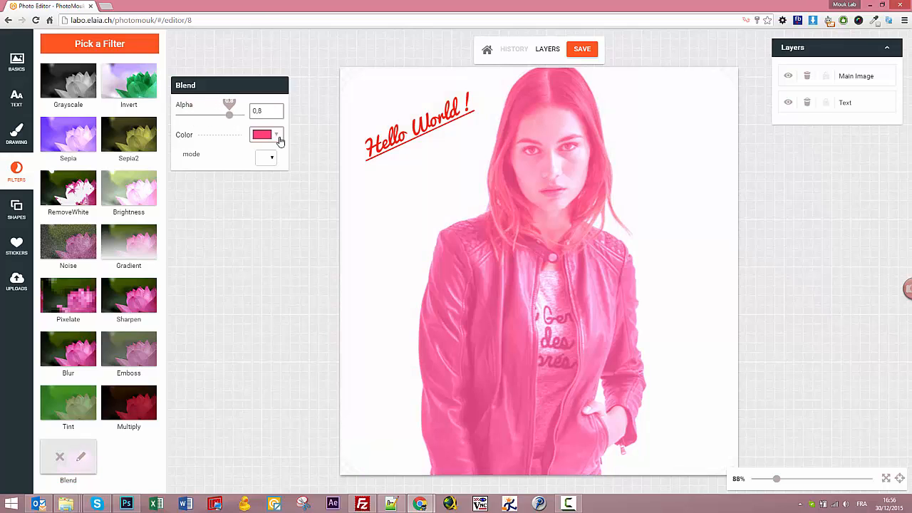
pyautogui.click(280, 141)
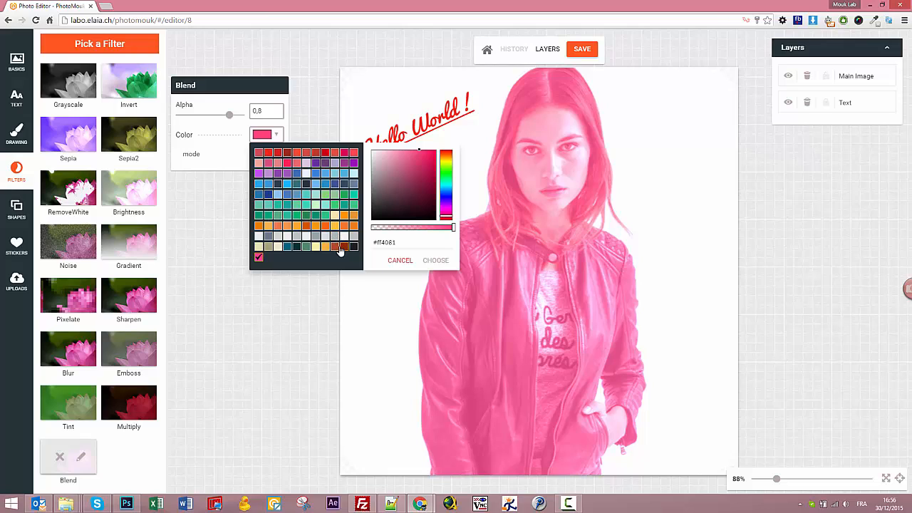
pyautogui.click(288, 185)
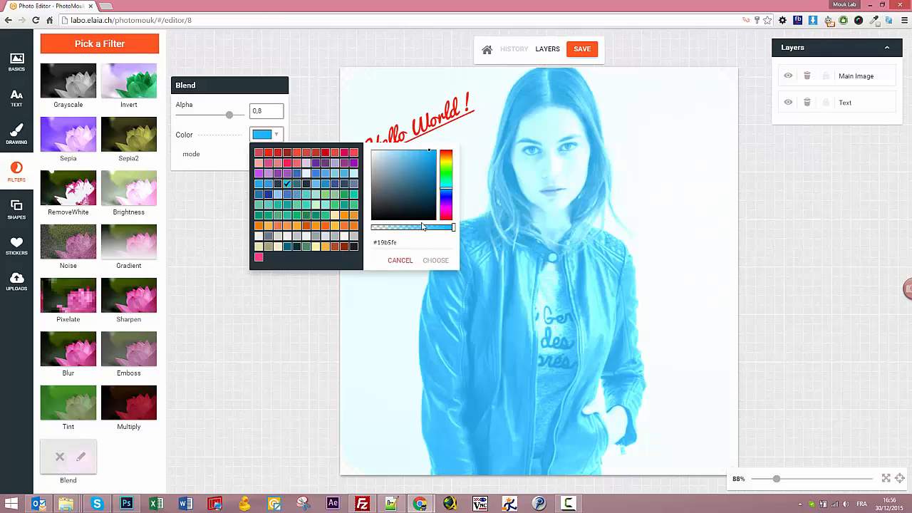
pyautogui.moveTo(449, 230)
pyautogui.mouseDown()
pyautogui.moveTo(422, 232)
pyautogui.moveTo(451, 232)
pyautogui.mouseUp()
pyautogui.click(429, 261)
pyautogui.moveTo(227, 119)
pyautogui.mouseDown()
pyautogui.moveTo(198, 116)
pyautogui.moveTo(216, 115)
pyautogui.moveTo(219, 126)
pyautogui.mouseUp()
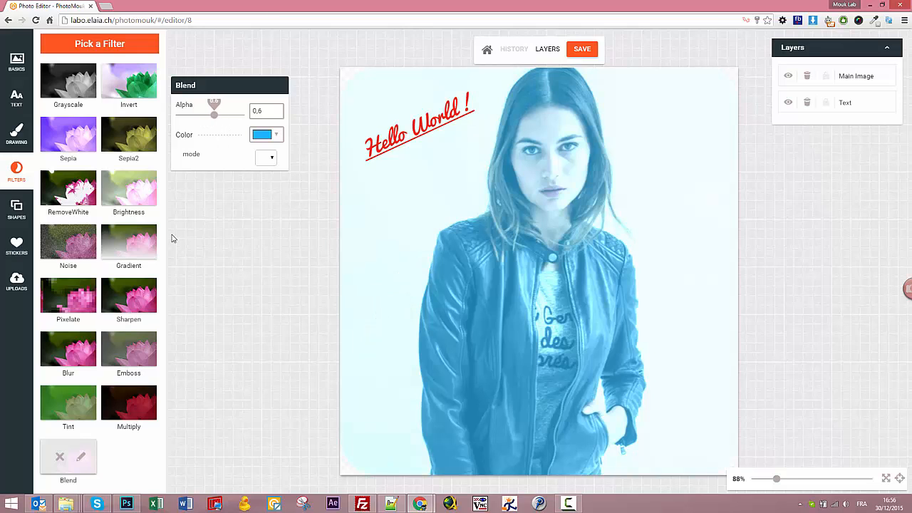
pyautogui.click(59, 456)
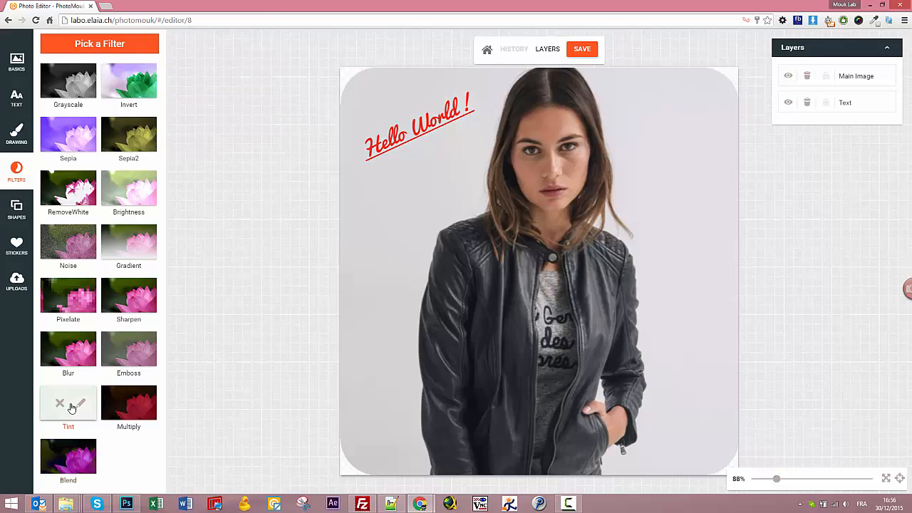
# Apply and remove the Tint, Emboss and Blur filters, then show the shape choices.
pyautogui.click(72, 408)
pyautogui.click(60, 403)
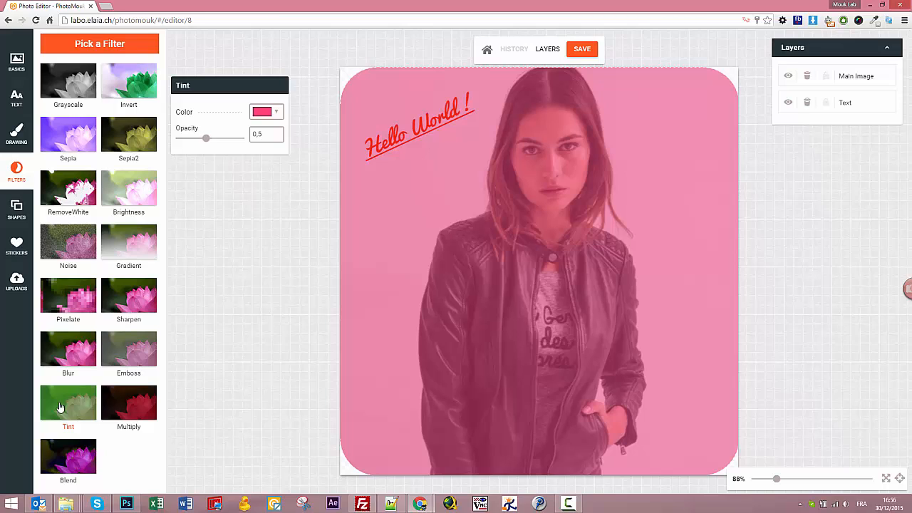
pyautogui.click(128, 362)
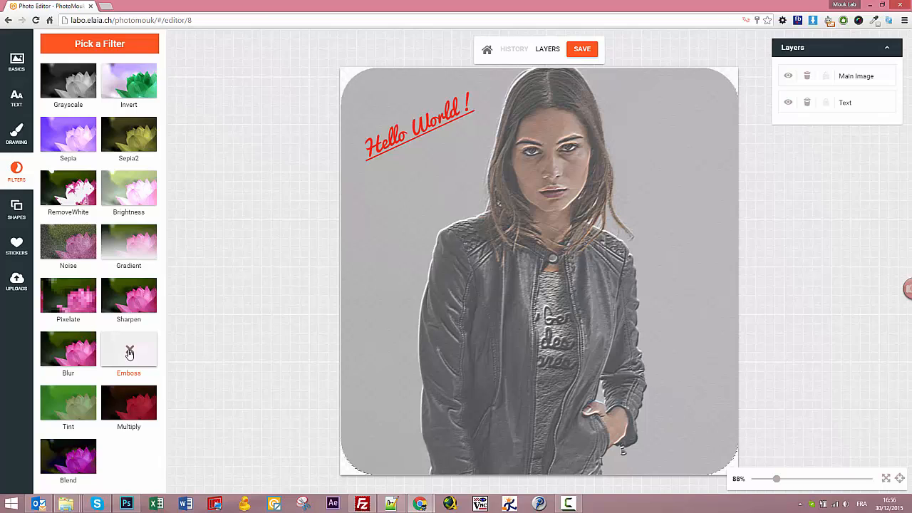
pyautogui.click(129, 353)
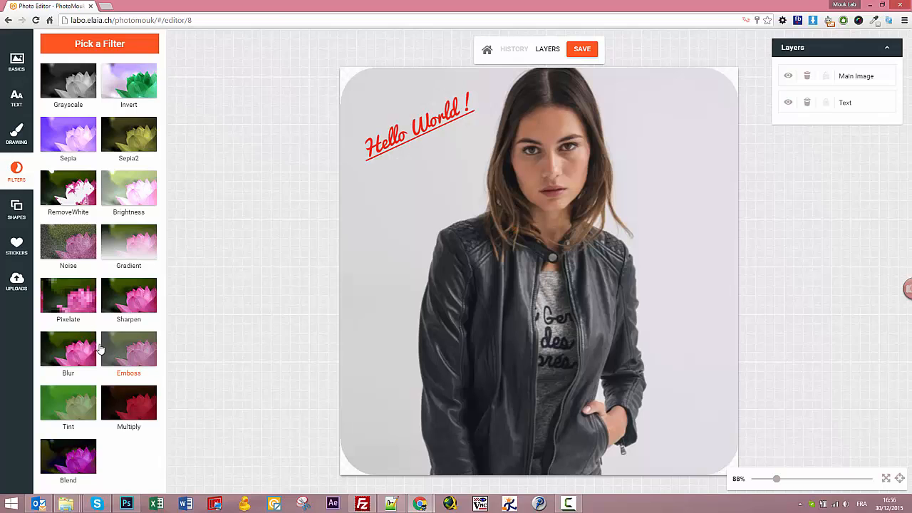
pyautogui.click(74, 351)
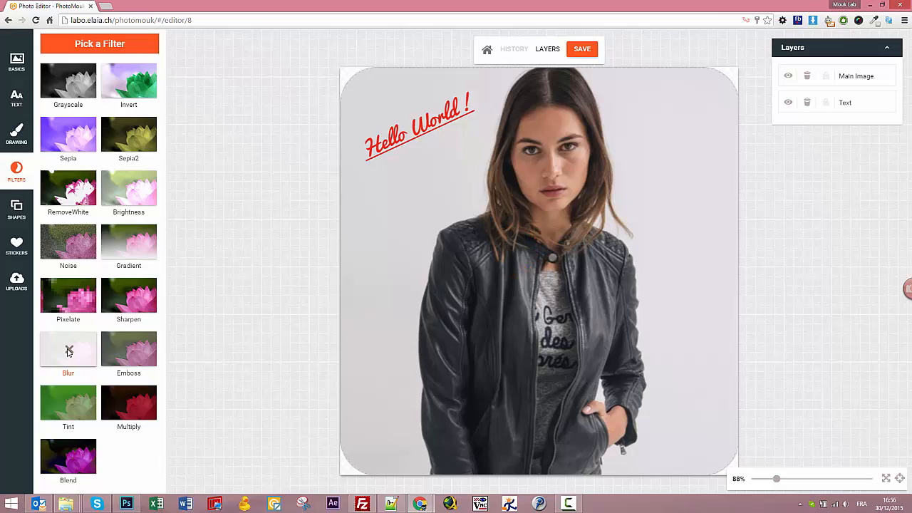
pyautogui.click(69, 352)
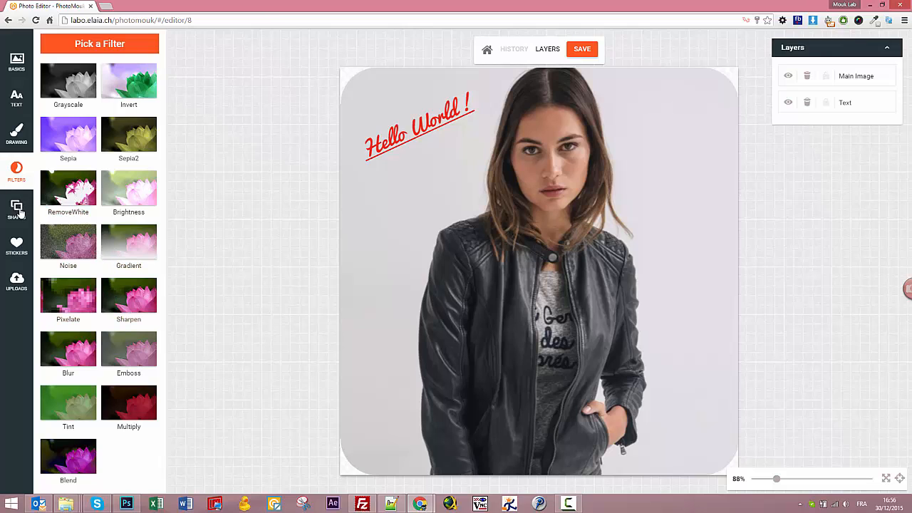
pyautogui.click(20, 211)
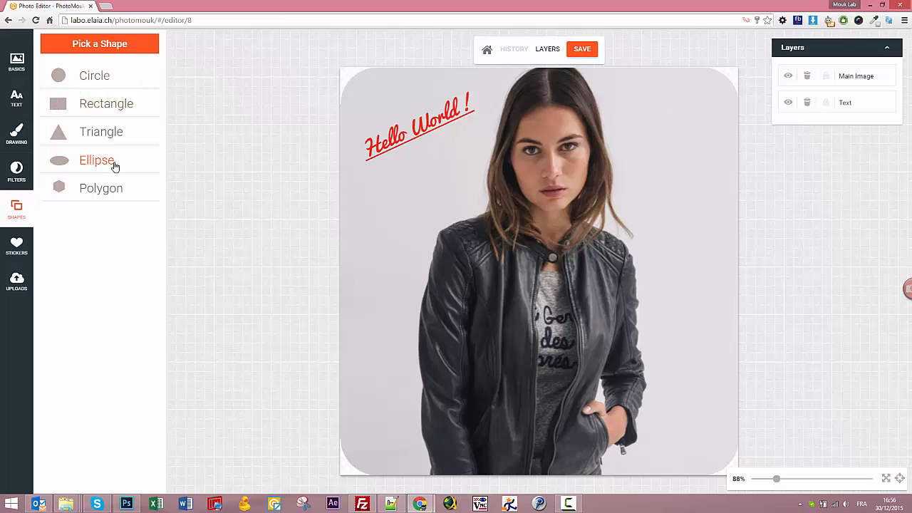
# Add a circle just below Hello World !, then add a rectangle to the photo.
pyautogui.click(97, 84)
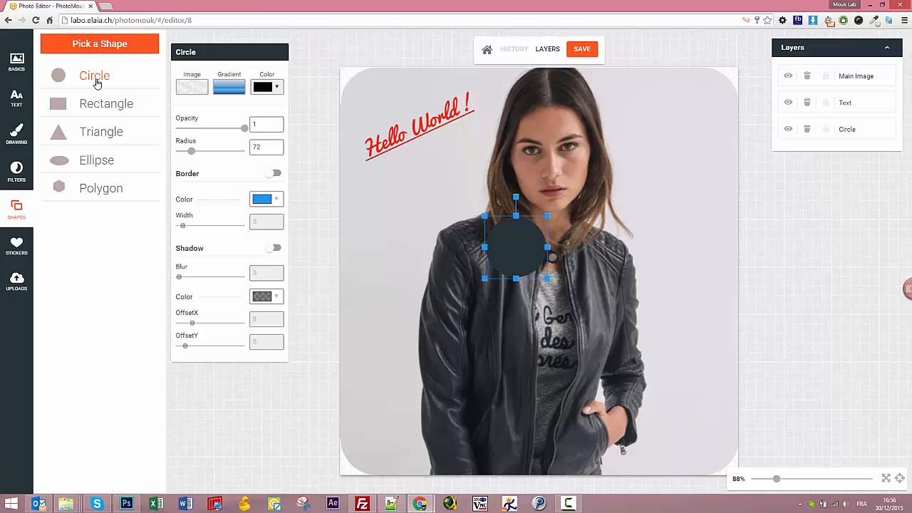
pyautogui.moveTo(520, 242); pyautogui.dragTo(419, 183)
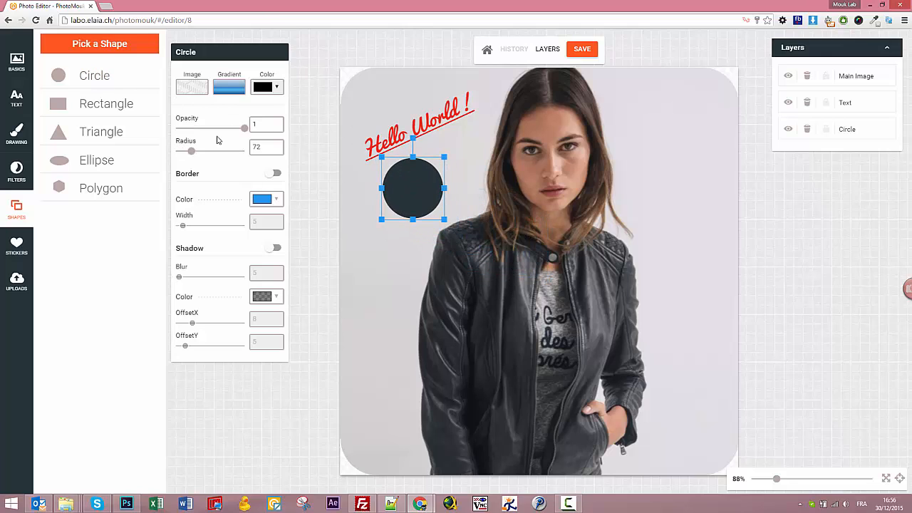
pyautogui.click(101, 112)
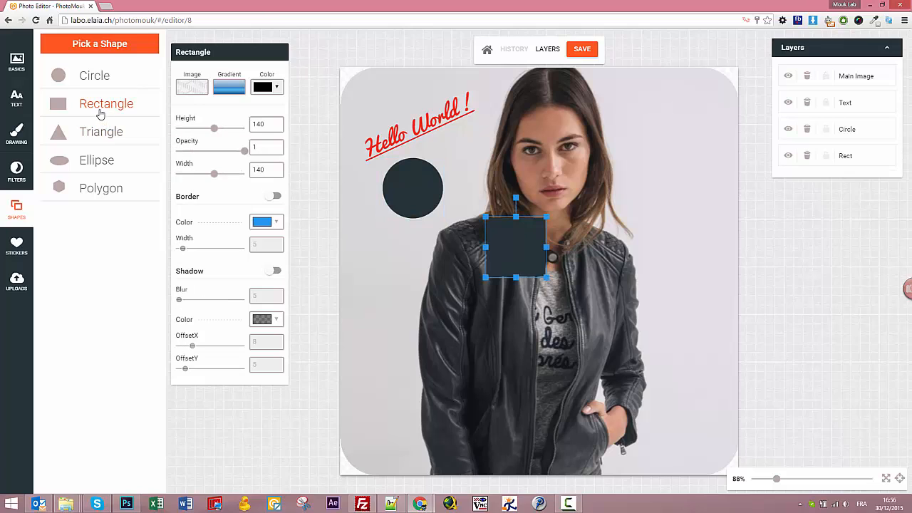
pyautogui.click(402, 170)
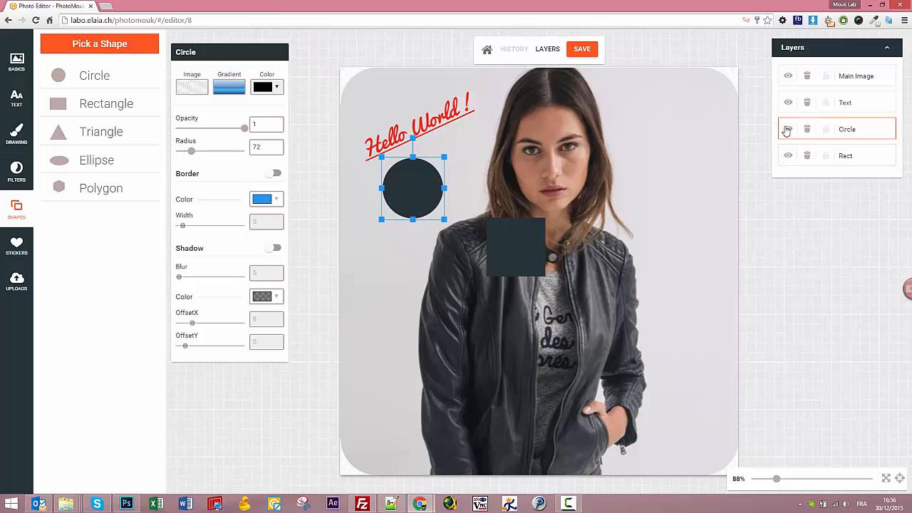
# Delete the circle layer and move the rectangle up beside the Hello World ! text.
pyautogui.click(808, 131)
pyautogui.click(808, 130)
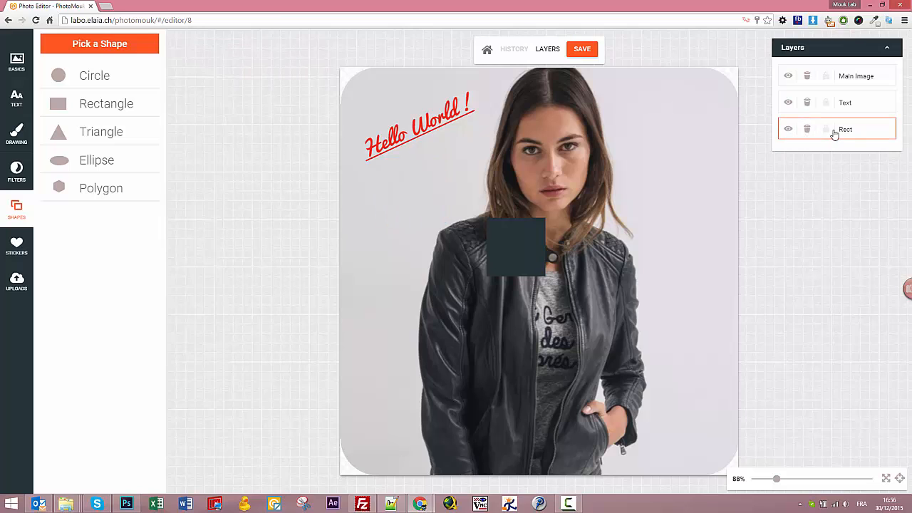
pyautogui.click(527, 251)
pyautogui.moveTo(526, 251); pyautogui.dragTo(533, 220)
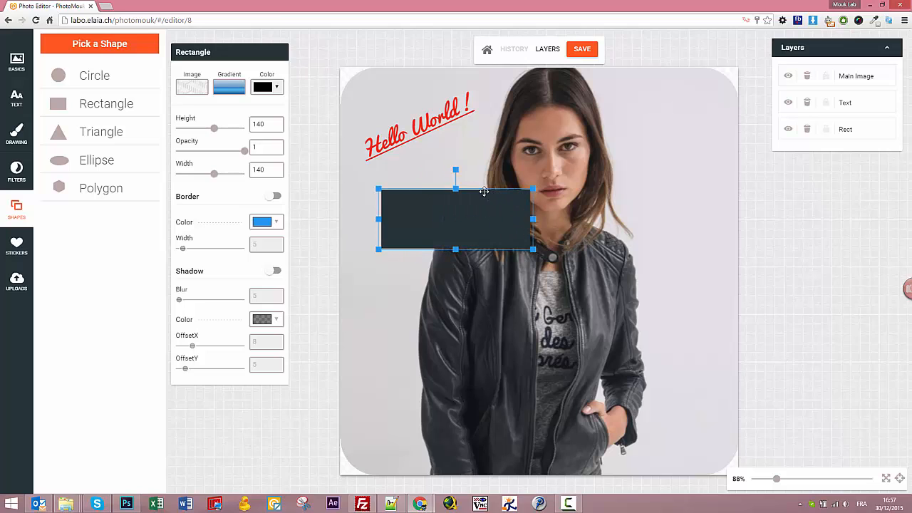
# Tilt the rectangle, place it over Hello World !, layer the text above it, and shorten it.
pyautogui.moveTo(453, 169); pyautogui.dragTo(435, 178)
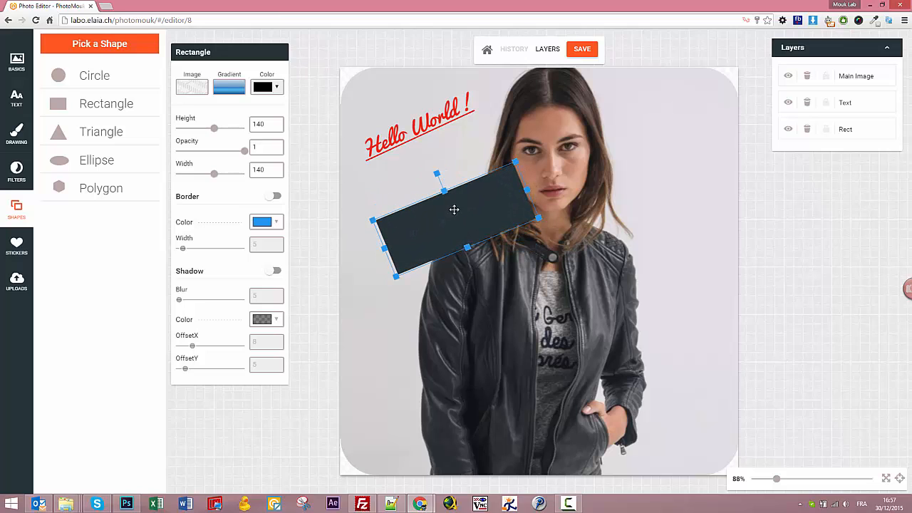
pyautogui.moveTo(454, 207); pyautogui.dragTo(420, 123)
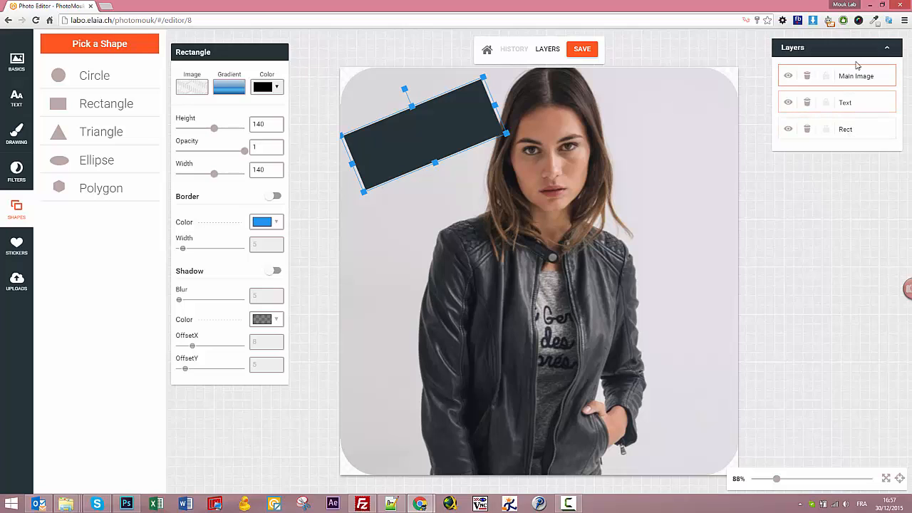
pyautogui.moveTo(863, 130); pyautogui.dragTo(863, 96)
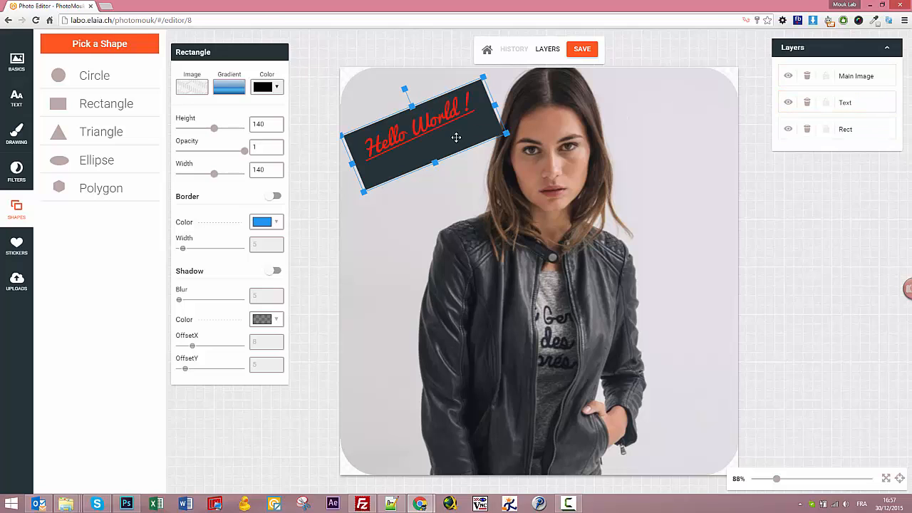
pyautogui.moveTo(437, 164); pyautogui.dragTo(406, 85)
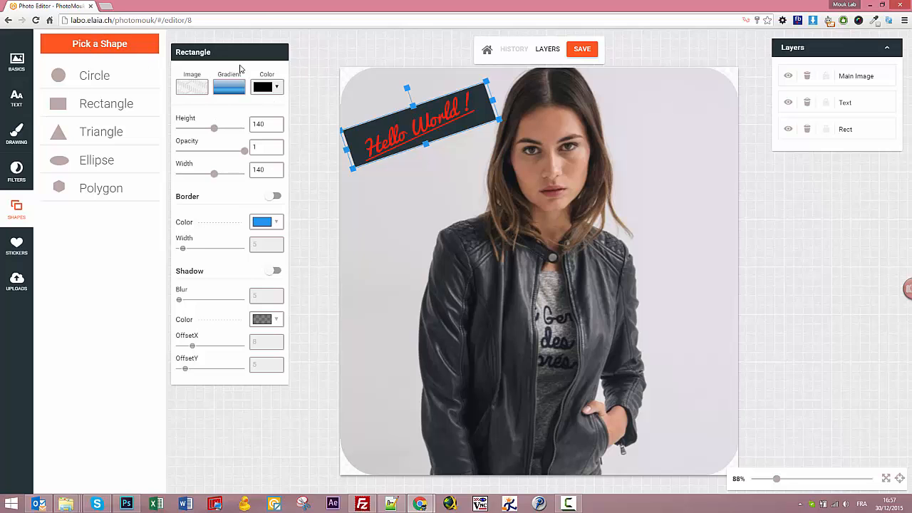
# Try the rectangle's texture fills: dotted, dark cracked, cream grid, light grey, black and grey.
pyautogui.click(192, 87)
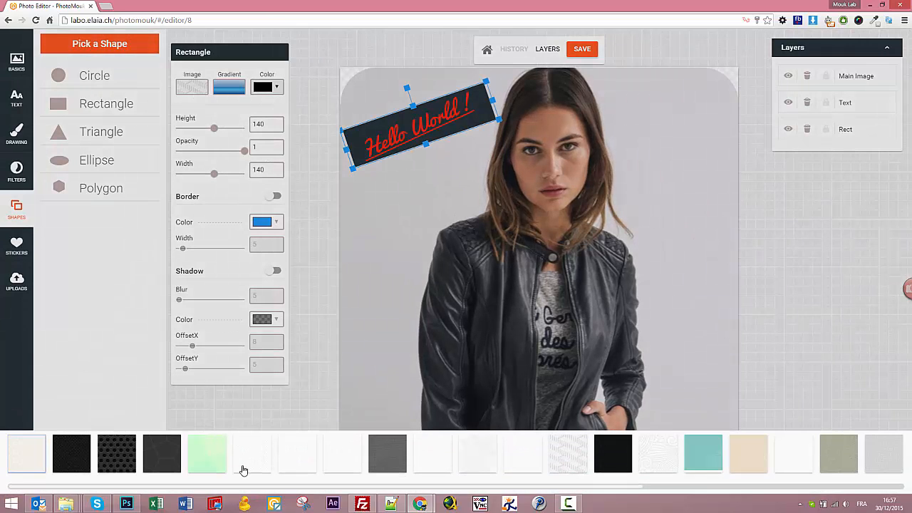
pyautogui.click(121, 455)
pyautogui.click(158, 459)
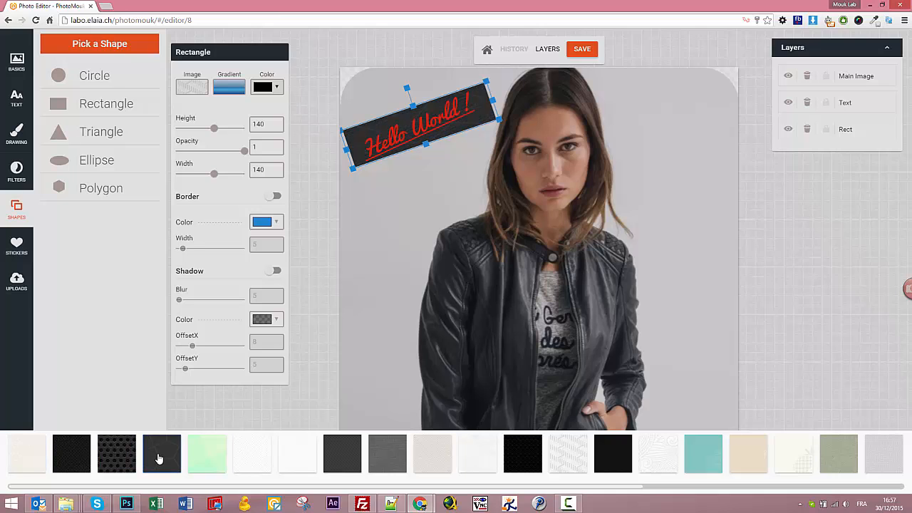
pyautogui.hscroll(5, 576, 471)
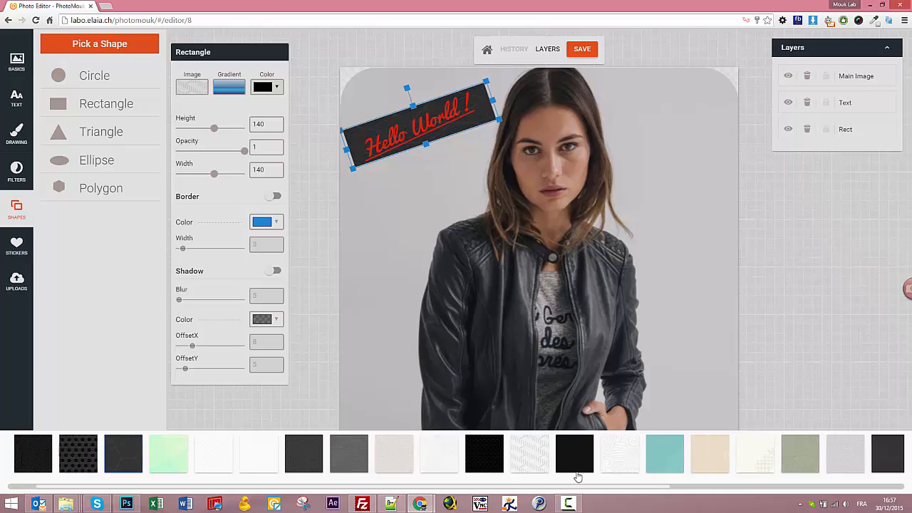
pyautogui.click(580, 457)
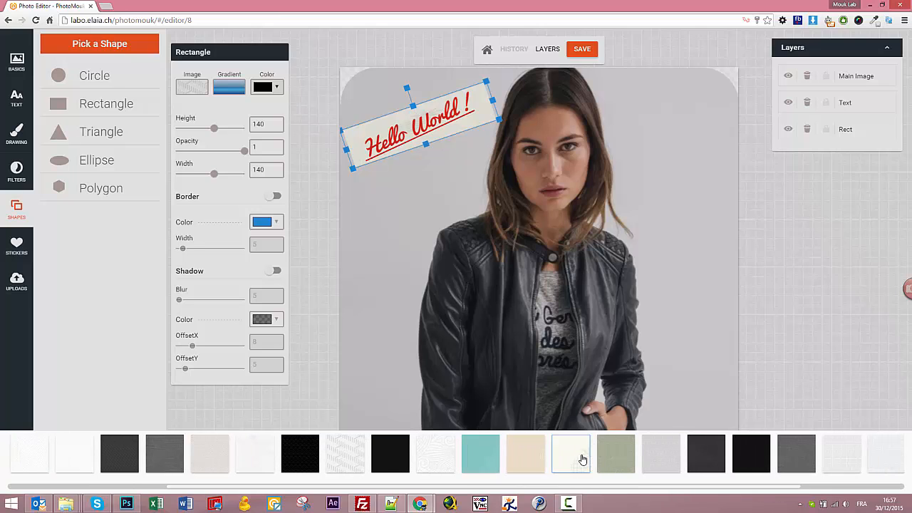
pyautogui.click(653, 462)
pyautogui.click(761, 469)
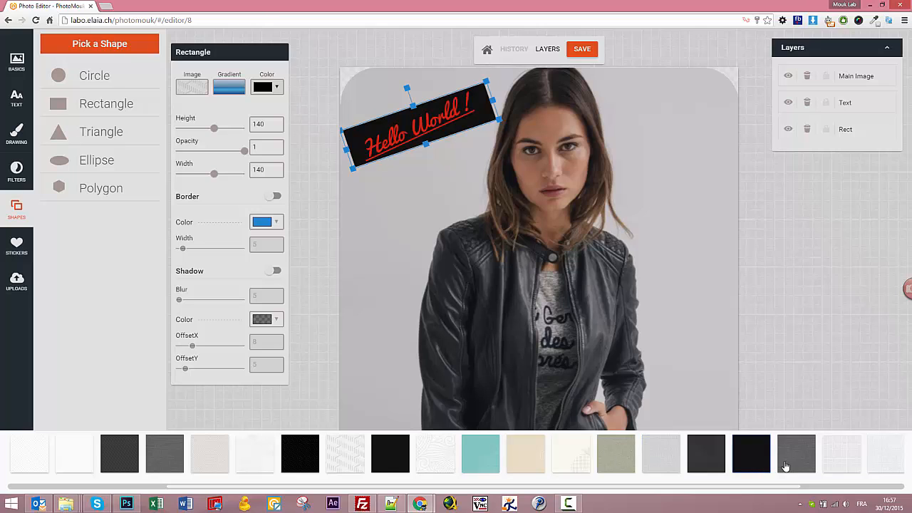
pyautogui.click(787, 467)
pyautogui.hscroll(4, 797, 464)
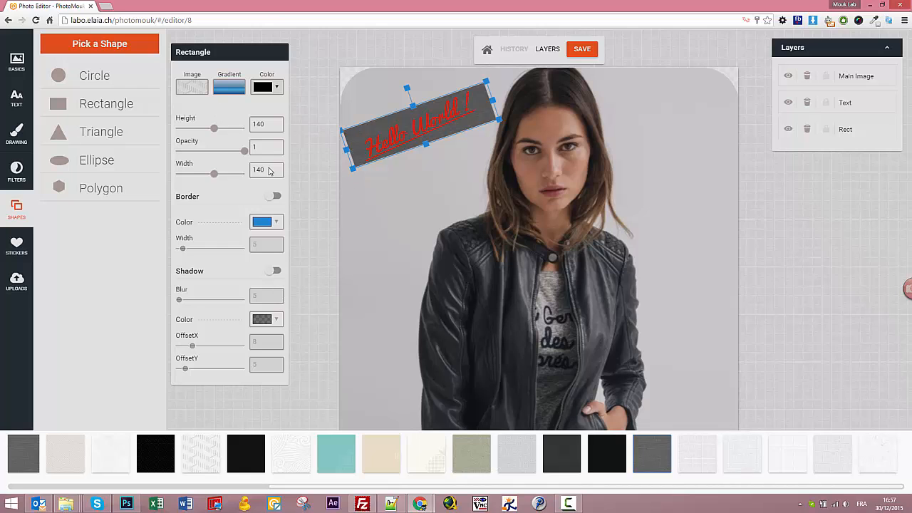
# Preview the gradient fills and red and dark blue colours, then cancel without choosing.
pyautogui.click(230, 87)
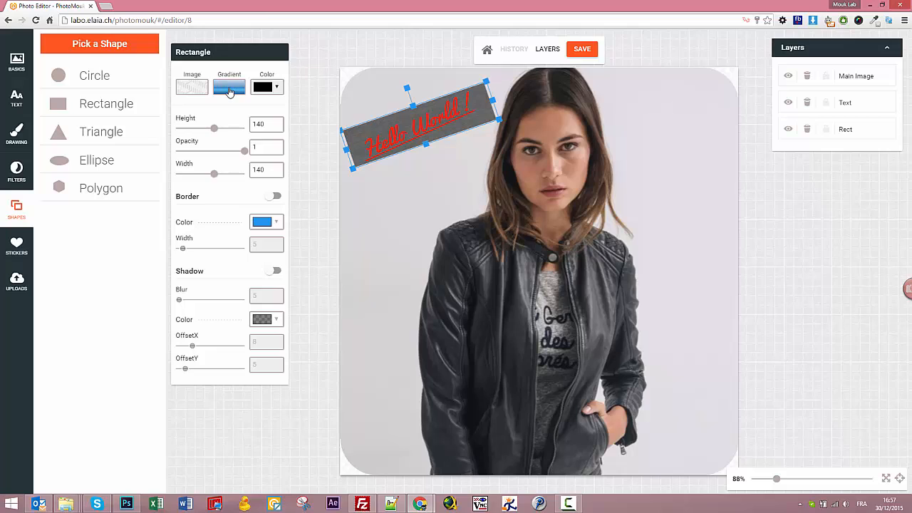
pyautogui.click(230, 89)
pyautogui.scroll(-2, 257, 431)
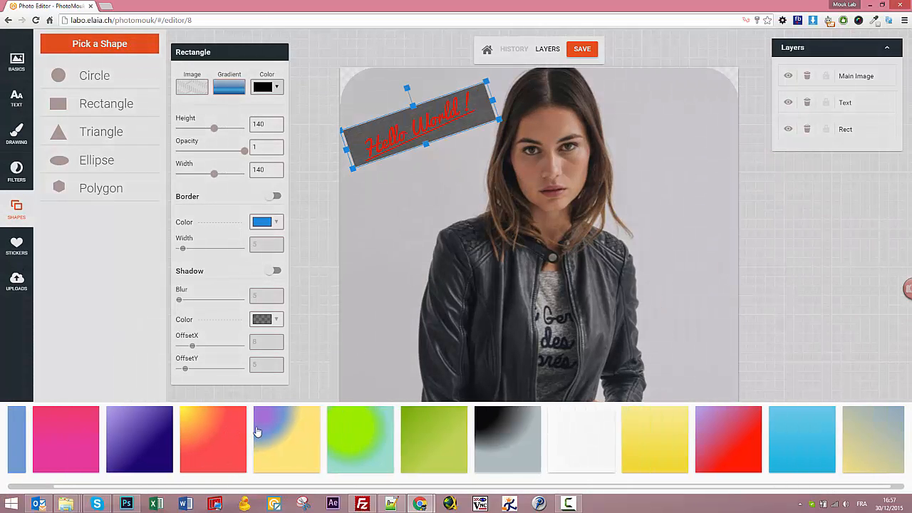
pyautogui.scroll(2, 256, 432)
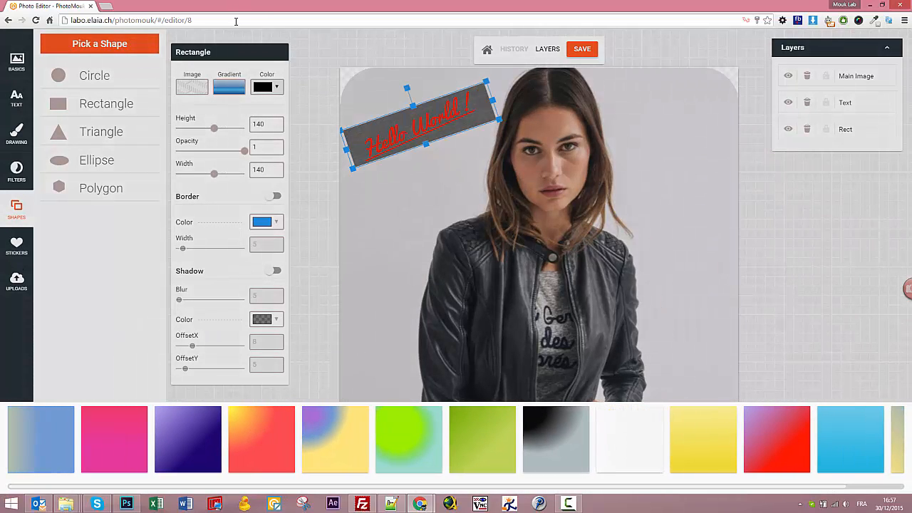
pyautogui.click(264, 87)
pyautogui.click(264, 87)
pyautogui.click(268, 106)
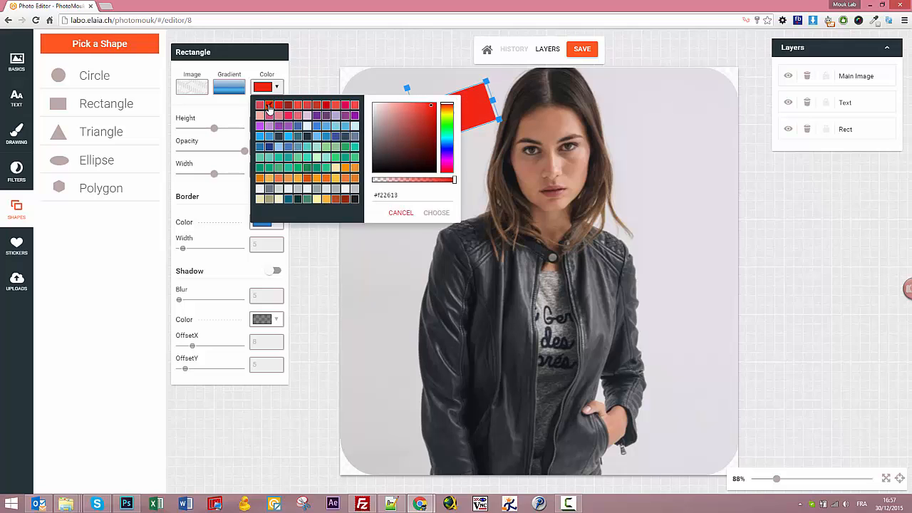
pyautogui.click(269, 147)
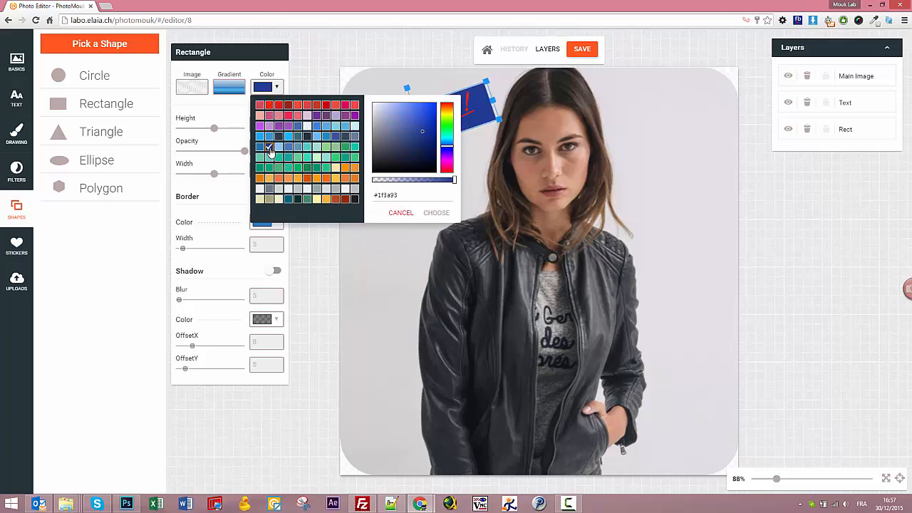
pyautogui.click(401, 212)
# Fill the Hello World rectangle with the grey texture and deselect it.
pyautogui.click(201, 93)
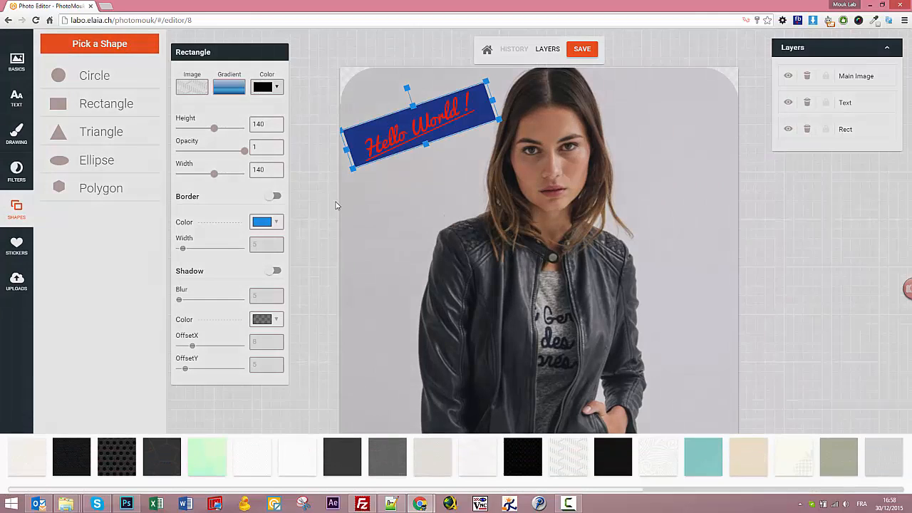
pyautogui.hscroll(3, 664, 458)
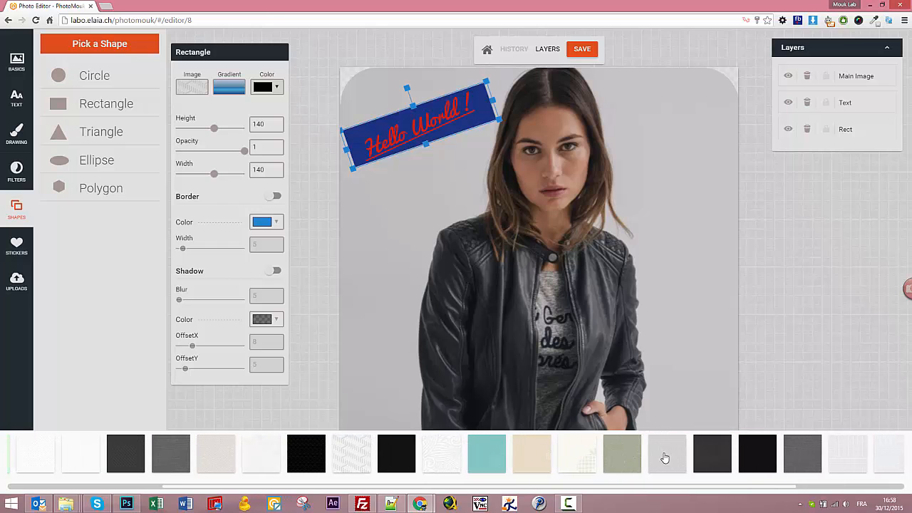
pyautogui.click(796, 468)
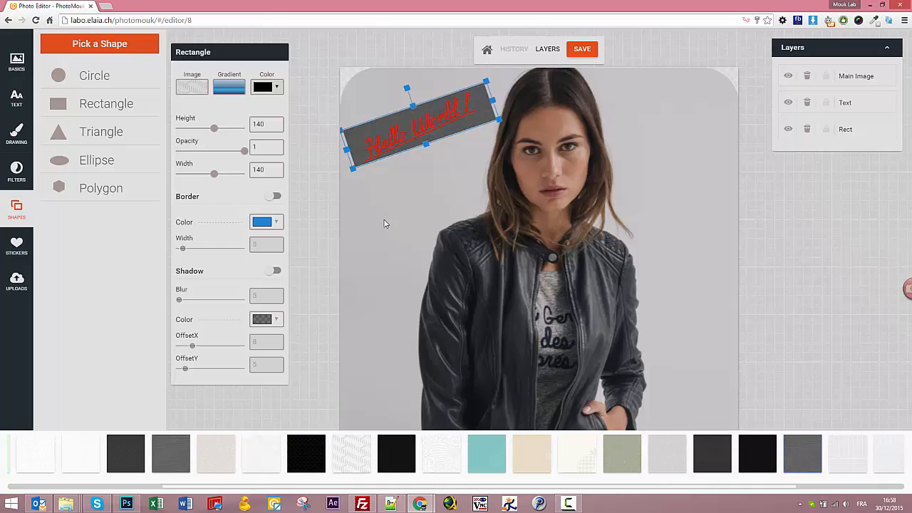
pyautogui.click(299, 223)
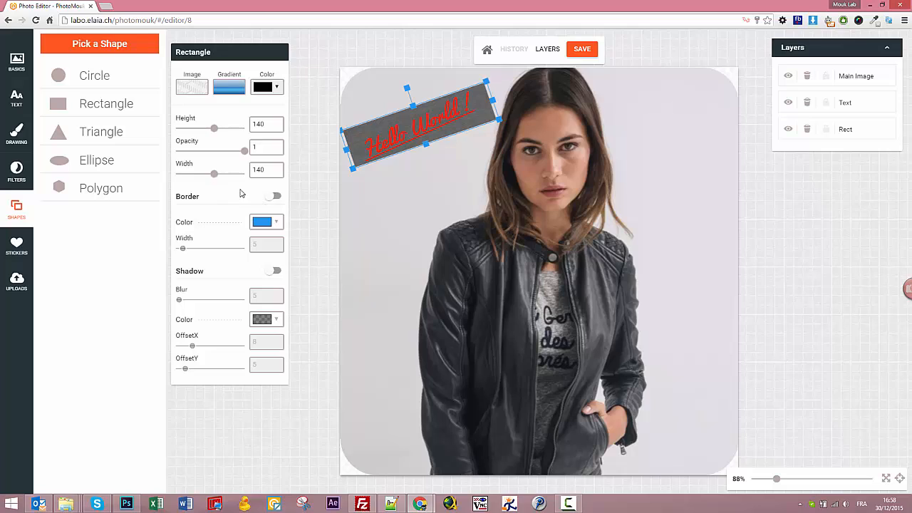
pyautogui.click(377, 217)
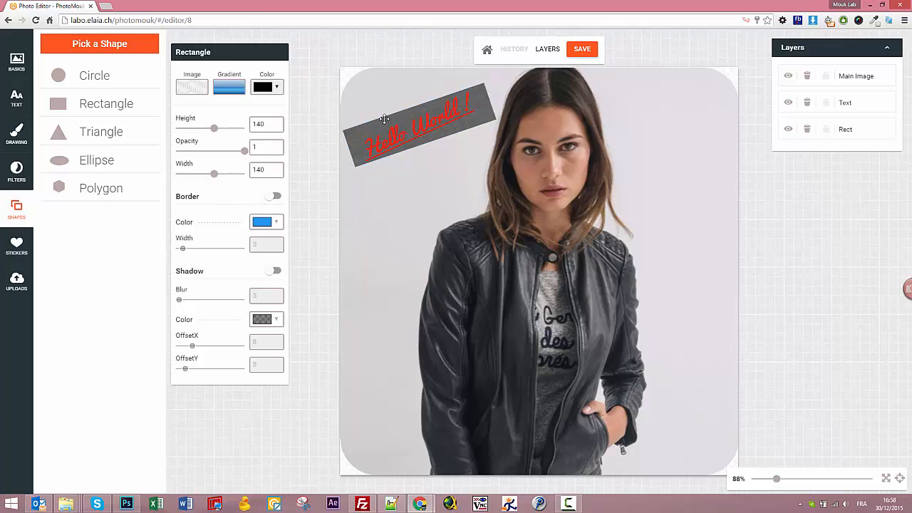
# Try a width-2 border on the Hello World rectangle, then remove it.
pyautogui.click(384, 119)
pyautogui.click(275, 196)
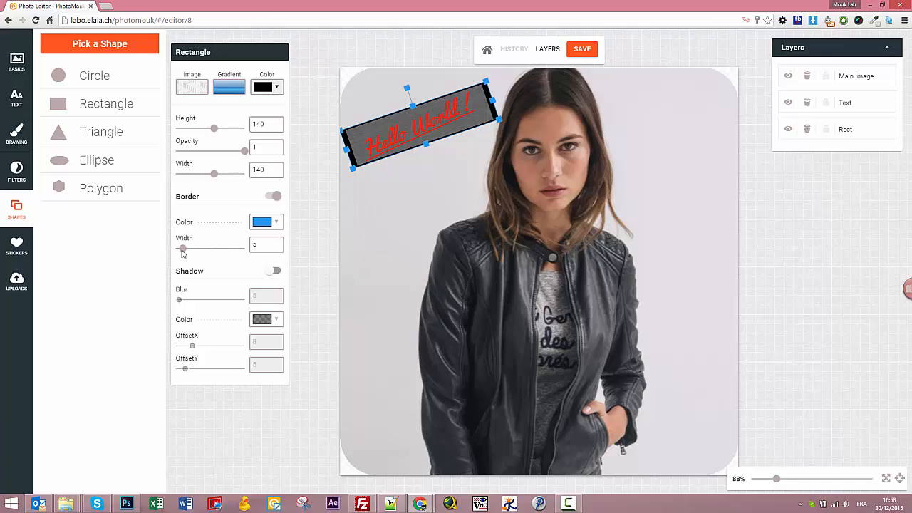
pyautogui.moveTo(182, 251); pyautogui.dragTo(177, 251)
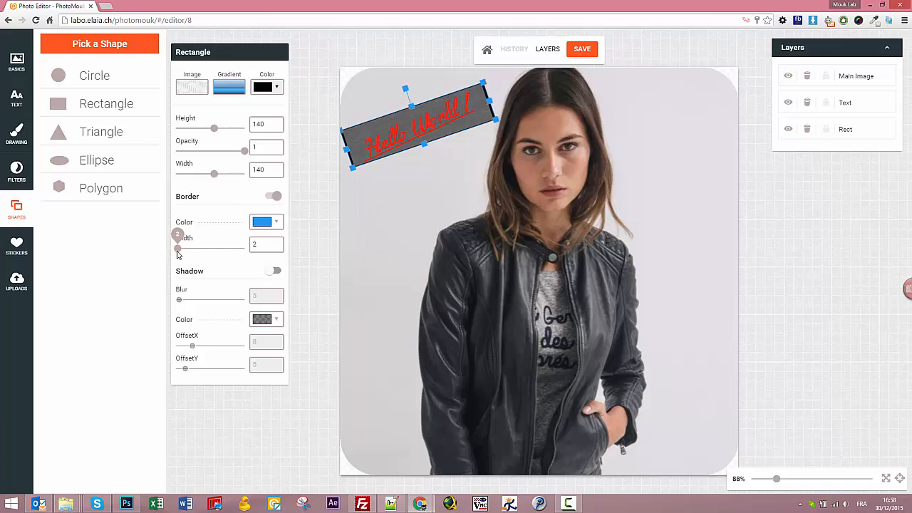
pyautogui.click(379, 217)
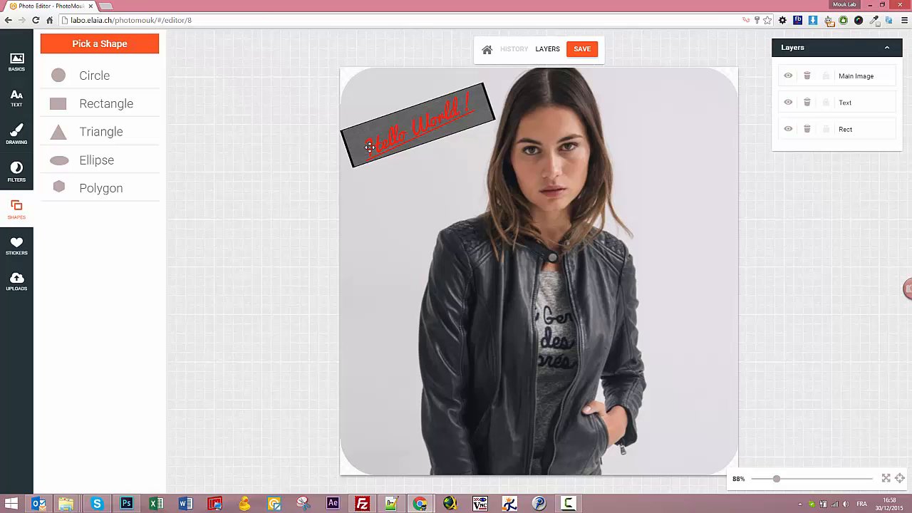
pyautogui.click(369, 147)
pyautogui.click(361, 133)
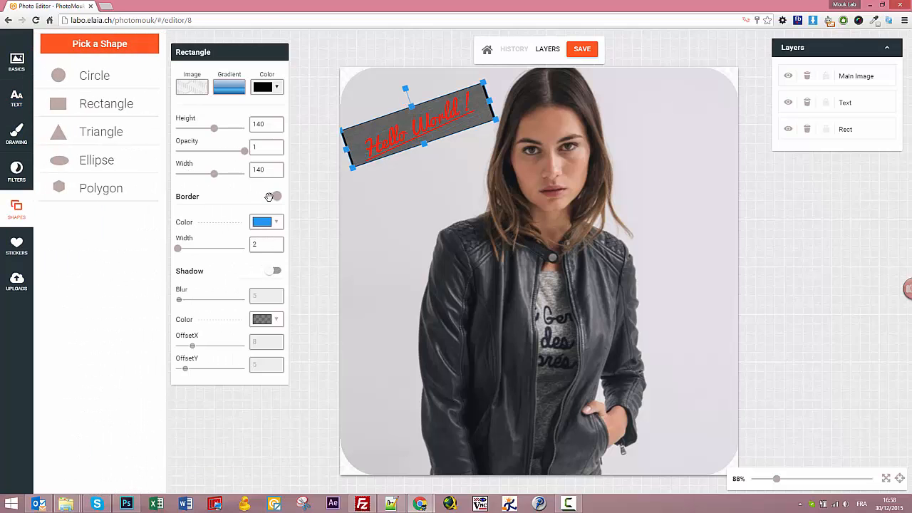
pyautogui.click(273, 196)
# Add a drop shadow to the rectangle with blur 17.
pyautogui.click(273, 271)
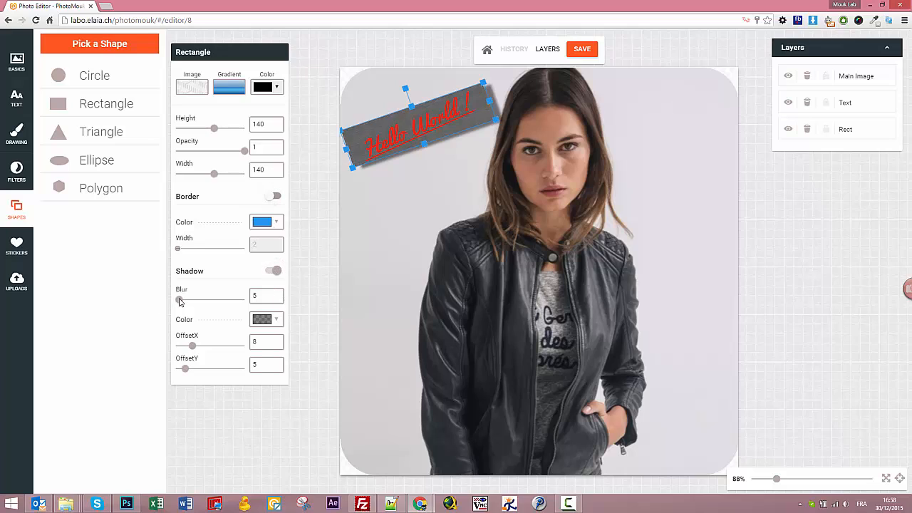
pyautogui.moveTo(179, 300); pyautogui.dragTo(191, 301)
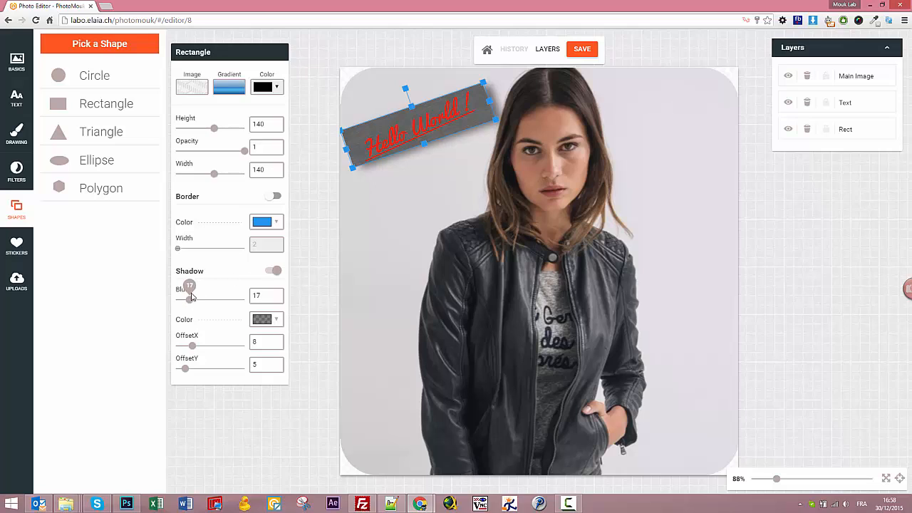
pyautogui.click(390, 215)
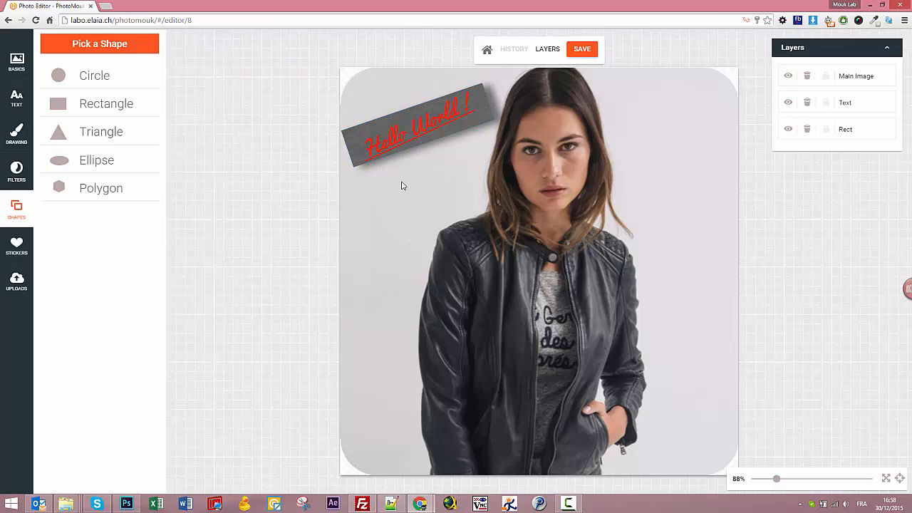
# Lower the rectangle's opacity to 0.7.
pyautogui.click(463, 121)
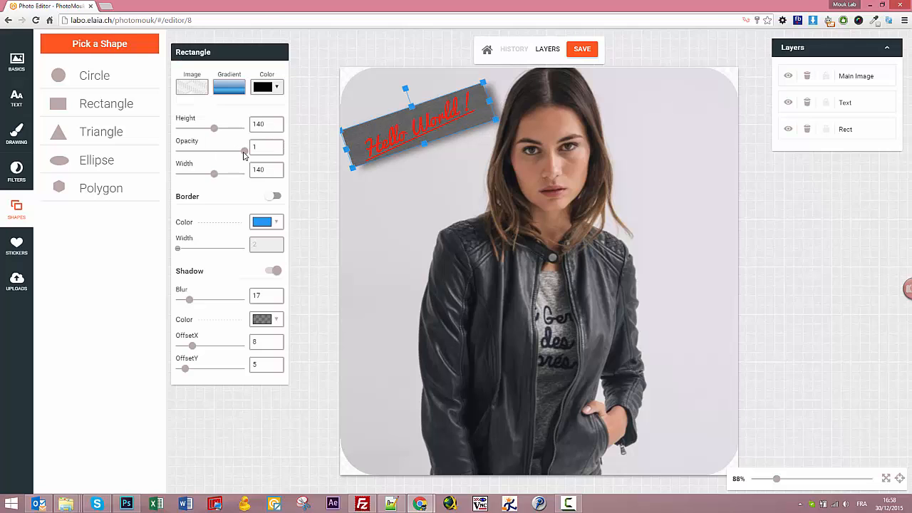
pyautogui.moveTo(244, 156); pyautogui.dragTo(230, 156)
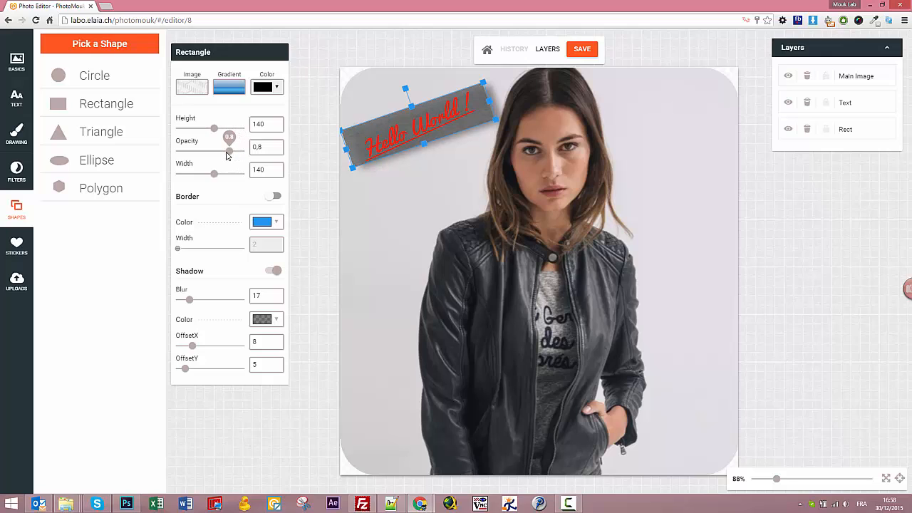
pyautogui.click(384, 202)
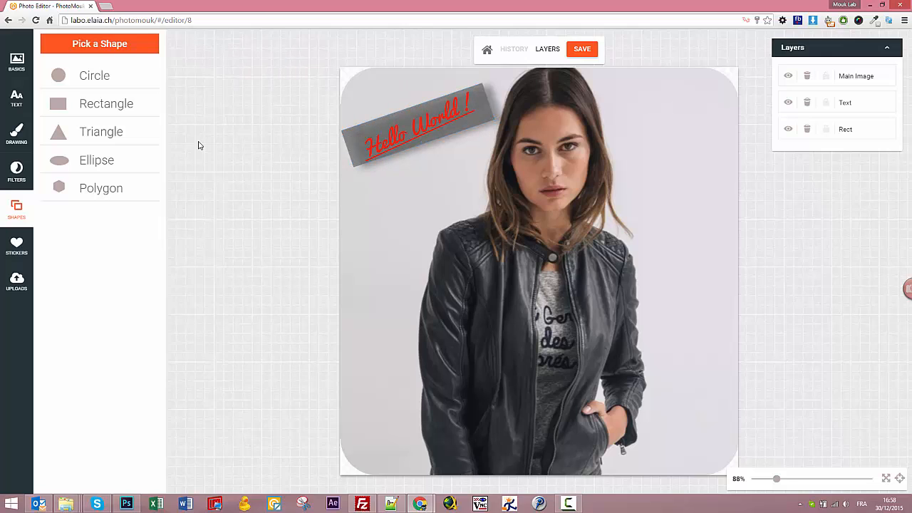
pyautogui.click(351, 133)
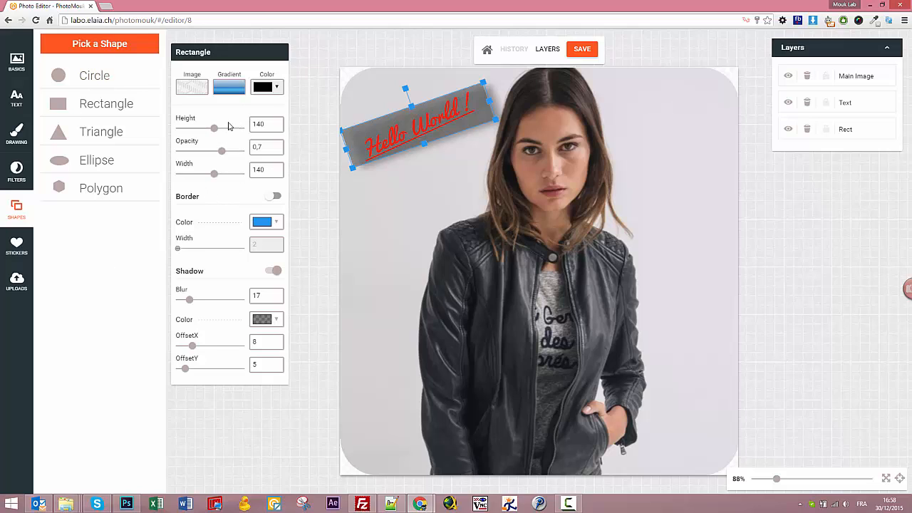
# Add a shrunken sparkle star sticker to the banner's top-right corner.
pyautogui.click(16, 247)
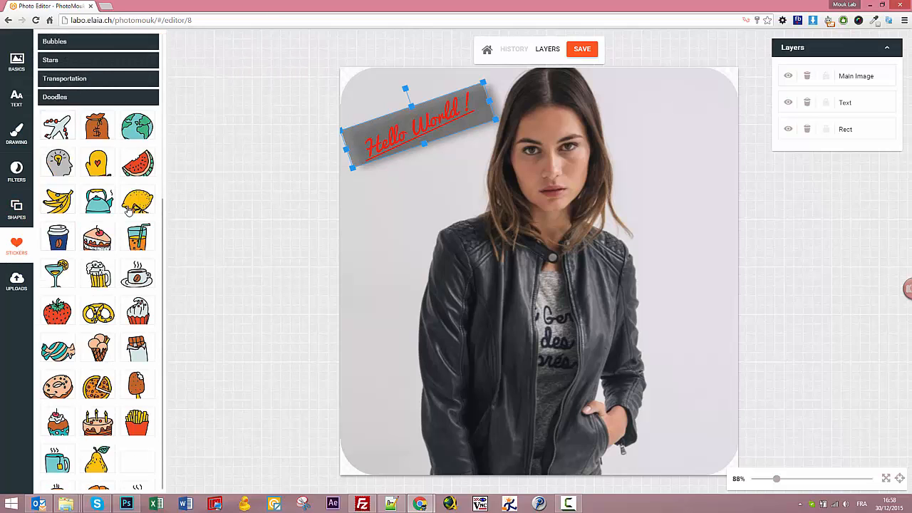
pyautogui.click(71, 79)
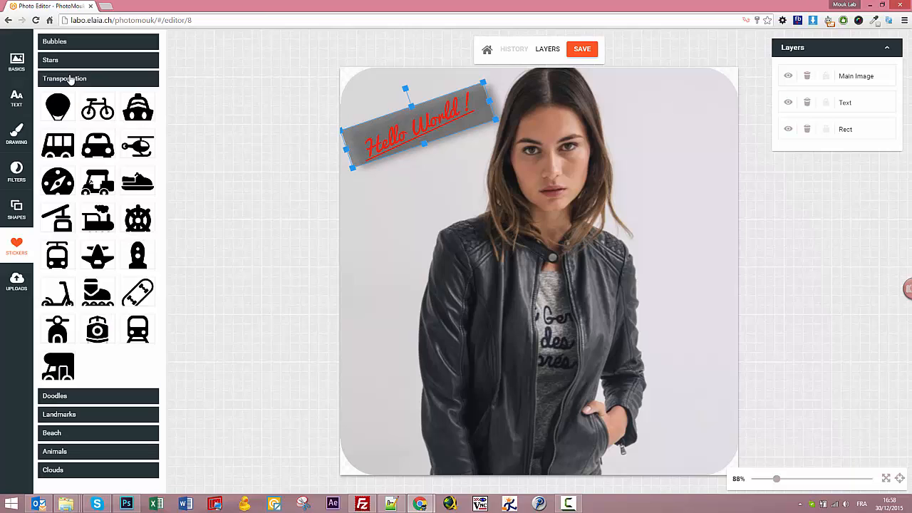
pyautogui.click(71, 60)
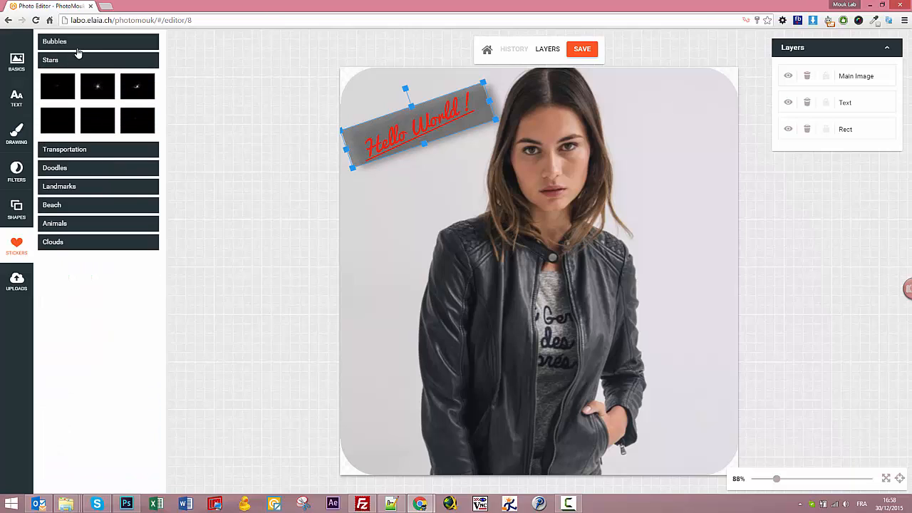
pyautogui.click(99, 91)
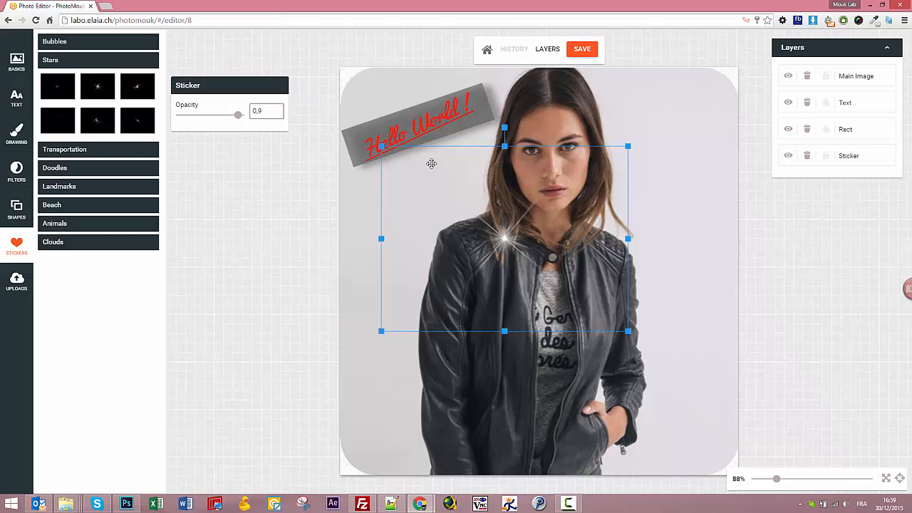
pyautogui.moveTo(374, 149); pyautogui.dragTo(421, 168)
pyautogui.moveTo(526, 255); pyautogui.dragTo(496, 122)
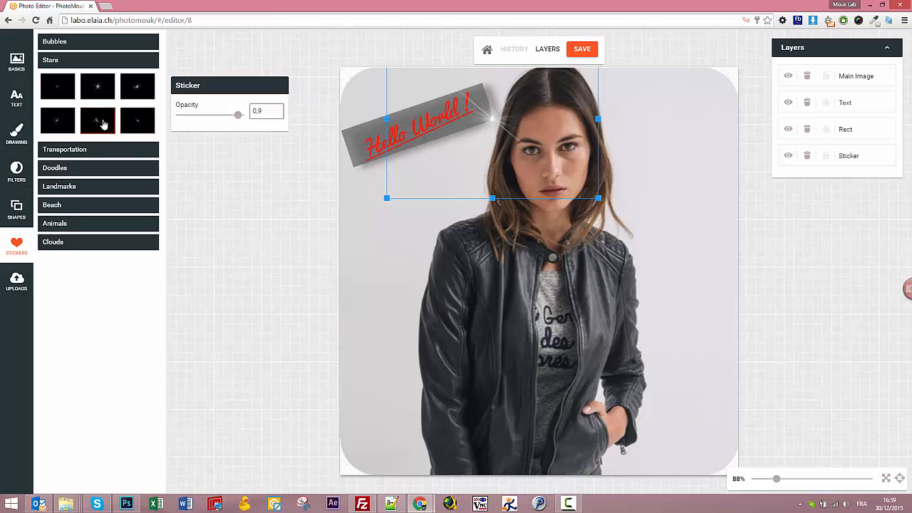
# Add a second sparkle star, rotated and resized, on the banner's left end.
pyautogui.click(99, 91)
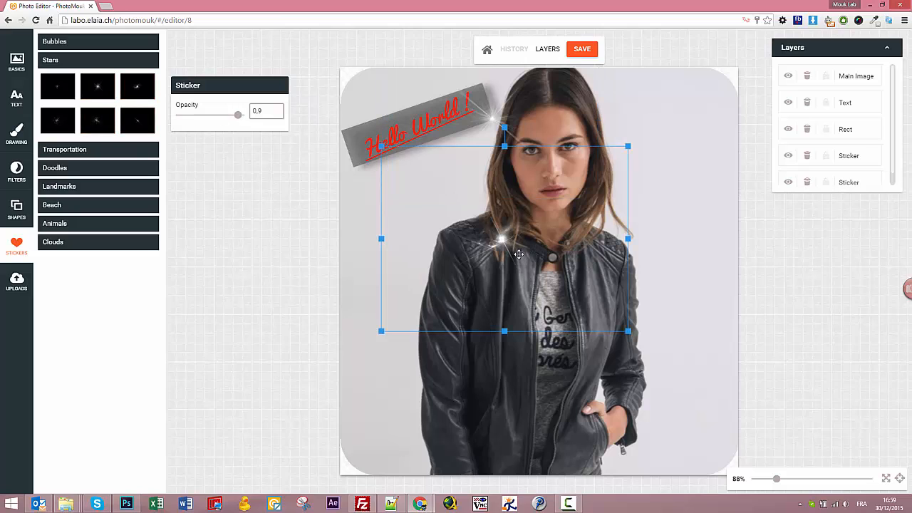
pyautogui.moveTo(502, 242)
pyautogui.mouseDown()
pyautogui.moveTo(390, 145)
pyautogui.moveTo(495, 239)
pyautogui.mouseUp()
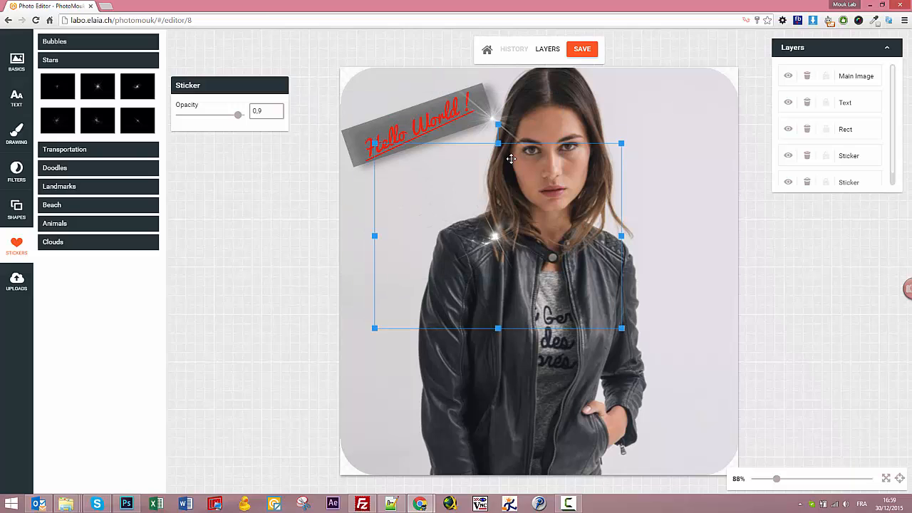
pyautogui.moveTo(497, 125); pyautogui.dragTo(521, 364)
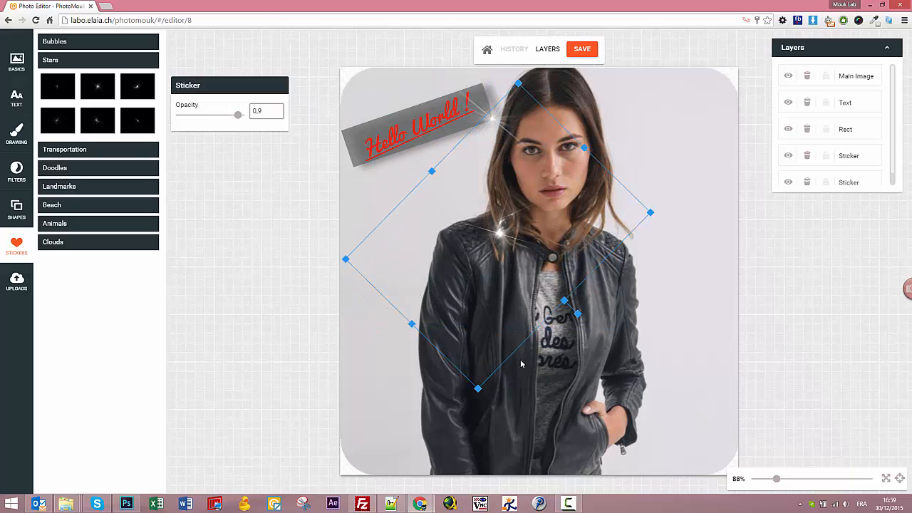
pyautogui.moveTo(478, 389); pyautogui.dragTo(490, 286)
pyautogui.moveTo(497, 224); pyautogui.dragTo(346, 185)
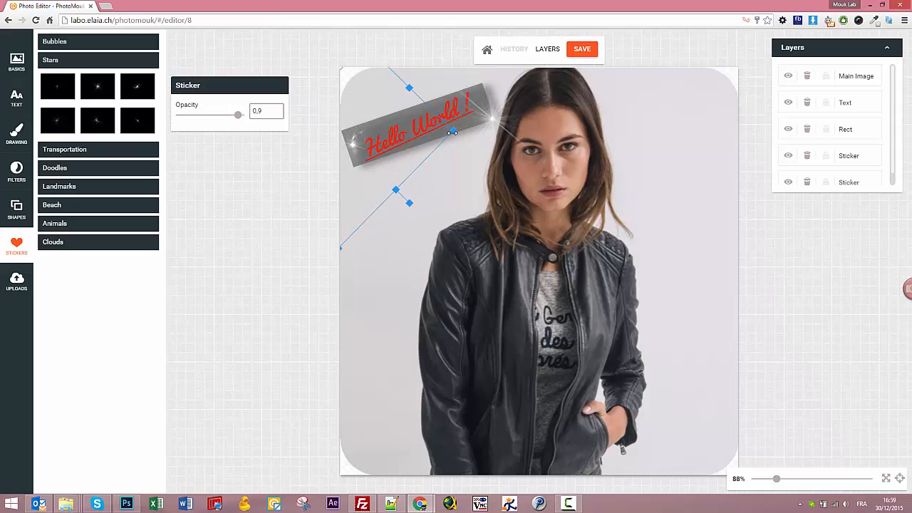
pyautogui.moveTo(452, 134); pyautogui.dragTo(517, 122)
pyautogui.moveTo(464, 139); pyautogui.dragTo(434, 142)
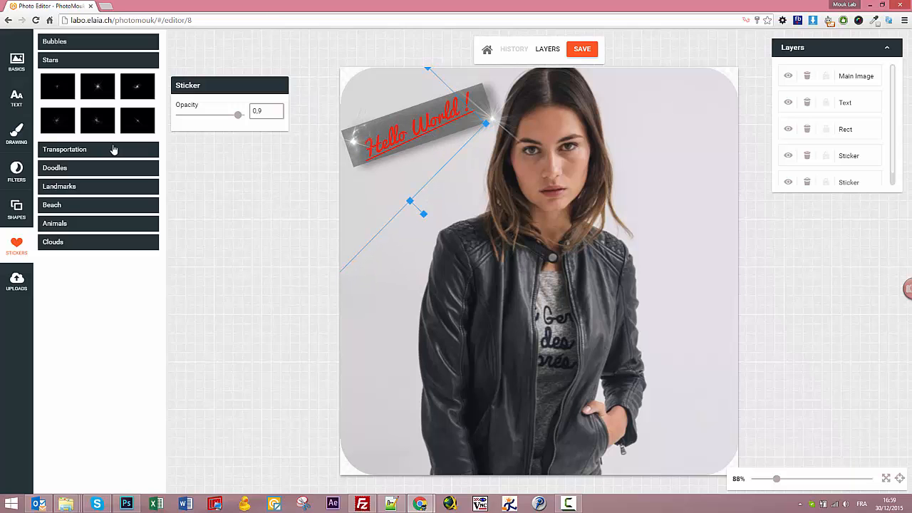
# Browse the Doodles, Transportation, Landmarks, Beach and Animals stickers, then expand Clouds.
pyautogui.click(82, 169)
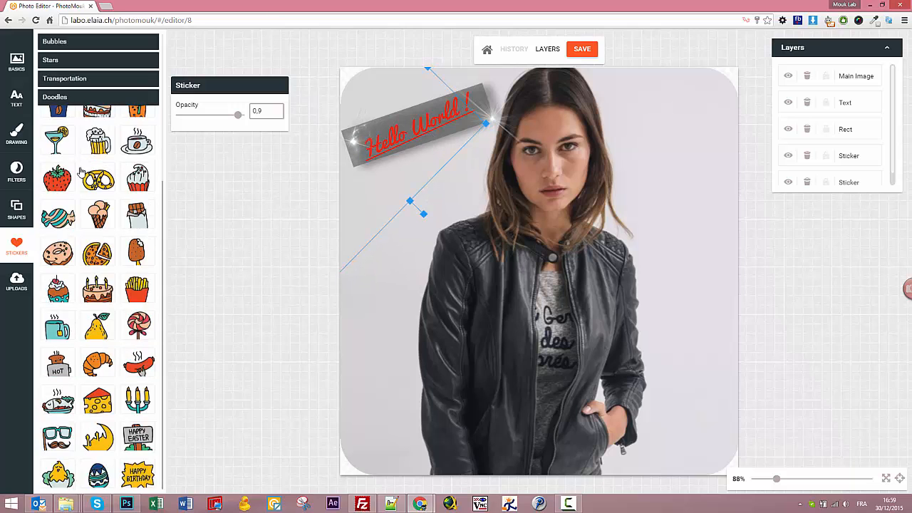
pyautogui.click(77, 97)
pyautogui.click(81, 82)
pyautogui.click(82, 84)
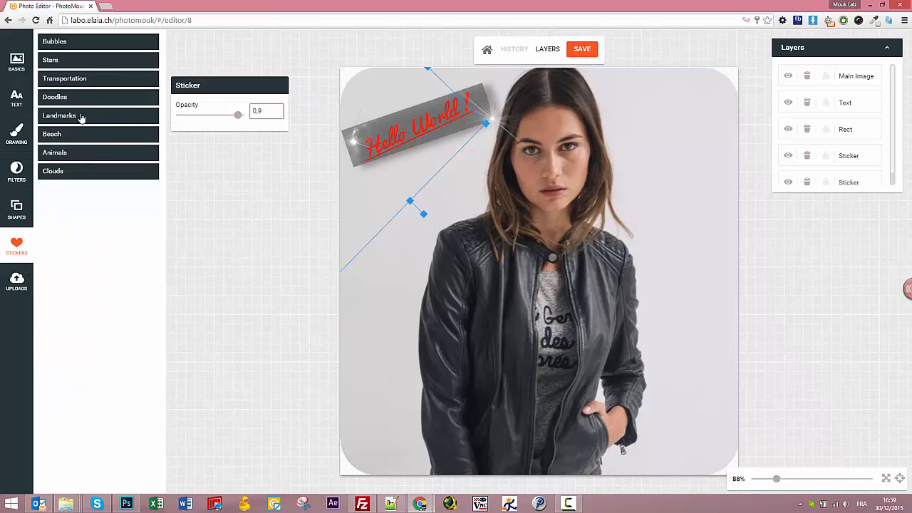
pyautogui.click(81, 117)
pyautogui.click(82, 118)
pyautogui.click(83, 137)
pyautogui.click(82, 136)
pyautogui.click(77, 158)
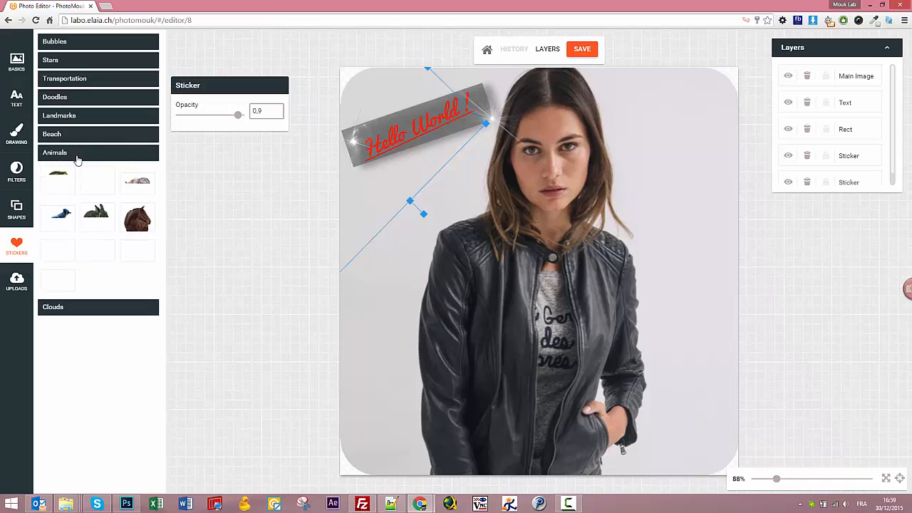
pyautogui.click(77, 156)
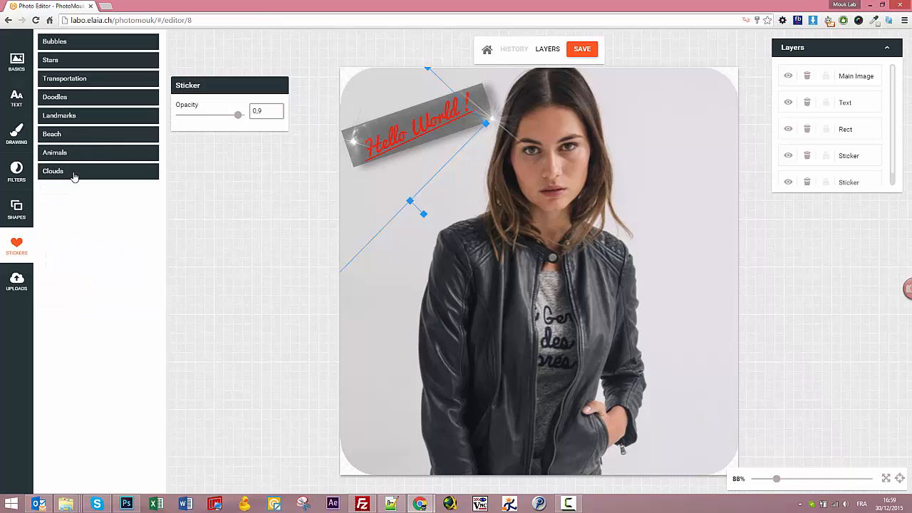
pyautogui.click(74, 172)
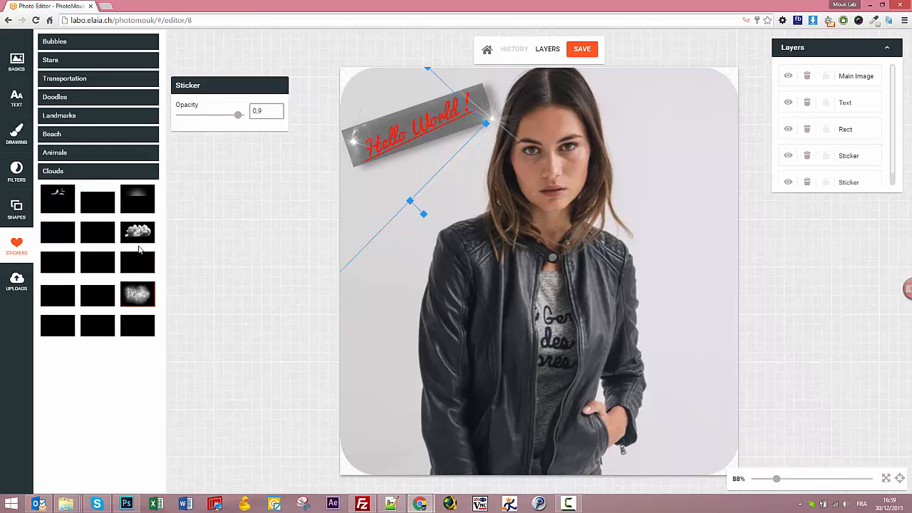
# Place an enlarged cloud sticker over the lower jacket at 0,7 opacity, then show Uploads.
pyautogui.click(138, 294)
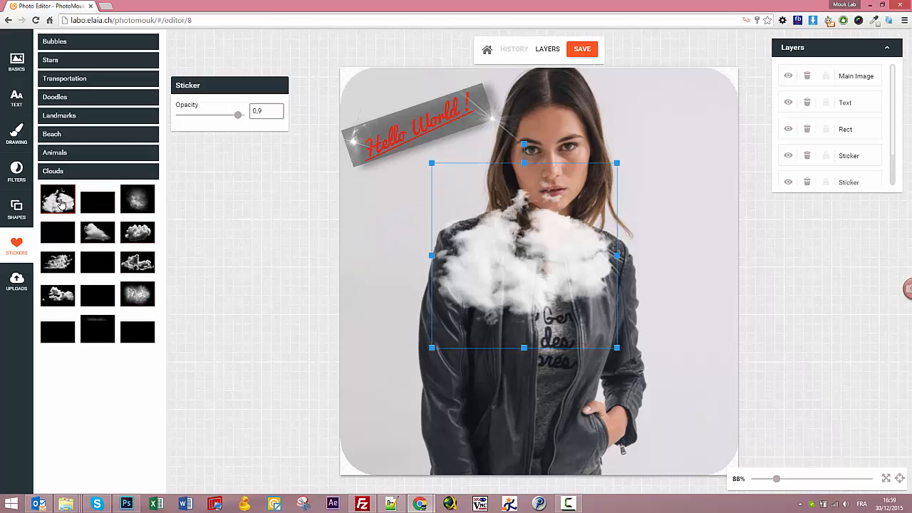
pyautogui.moveTo(583, 240); pyautogui.dragTo(559, 445)
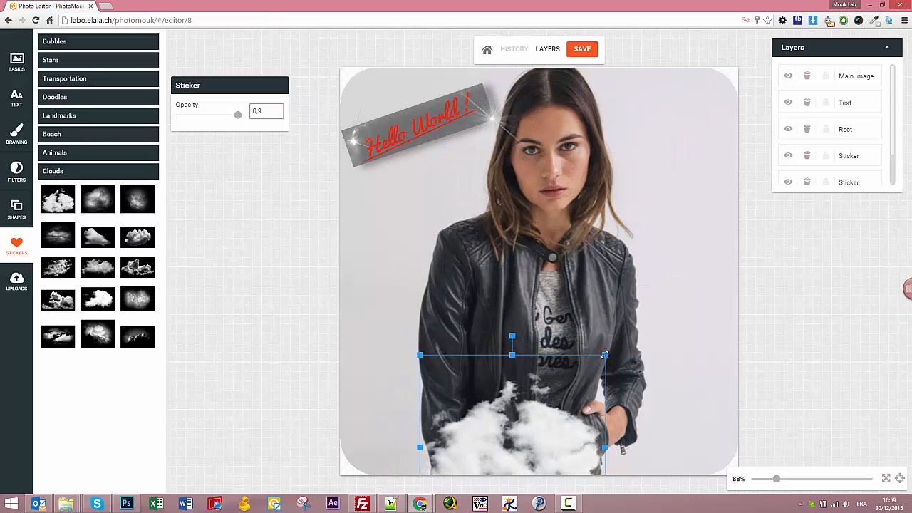
pyautogui.moveTo(605, 355); pyautogui.dragTo(632, 330)
pyautogui.moveTo(578, 411); pyautogui.dragTo(561, 436)
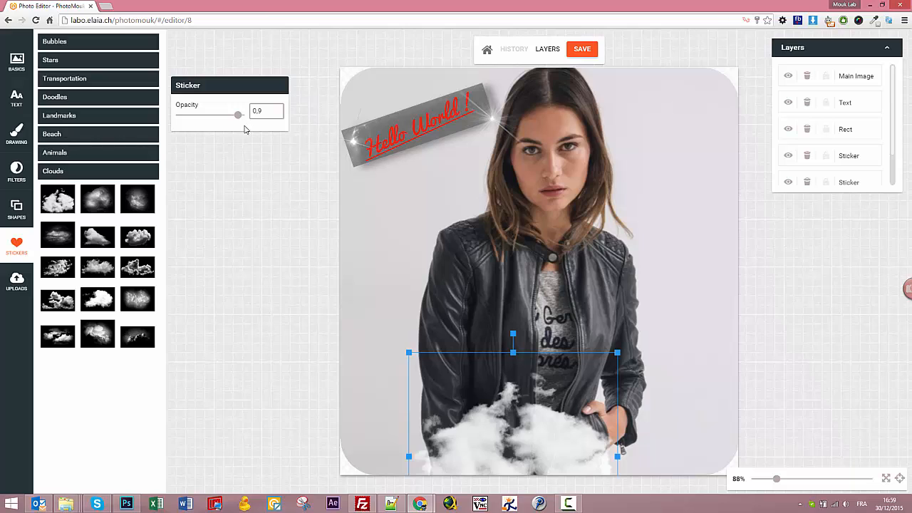
pyautogui.moveTo(237, 118); pyautogui.dragTo(228, 120)
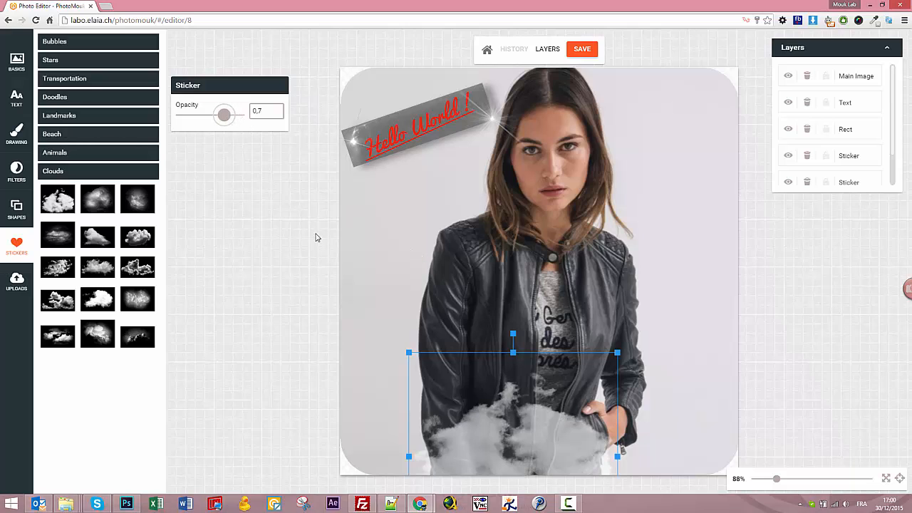
pyautogui.click(17, 280)
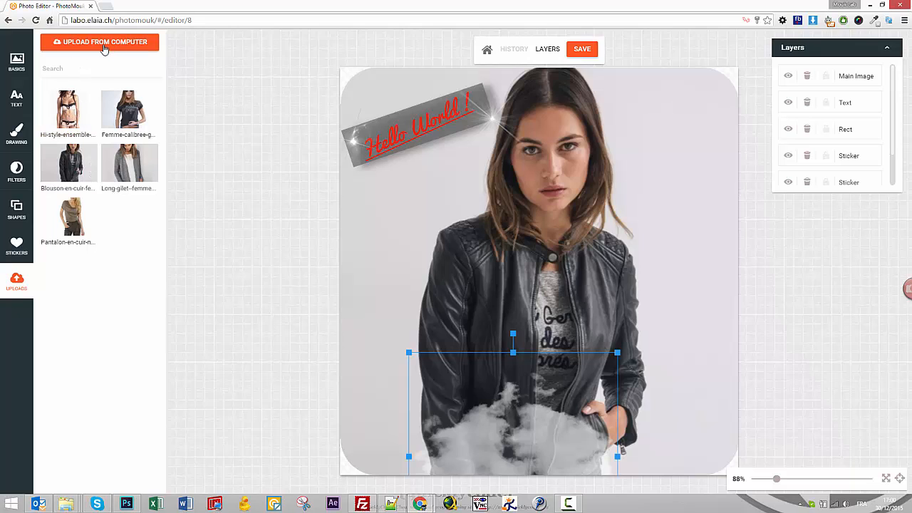
# Add a small inset of the uploaded lingerie photo beside the jacket and save.
pyautogui.click(68, 114)
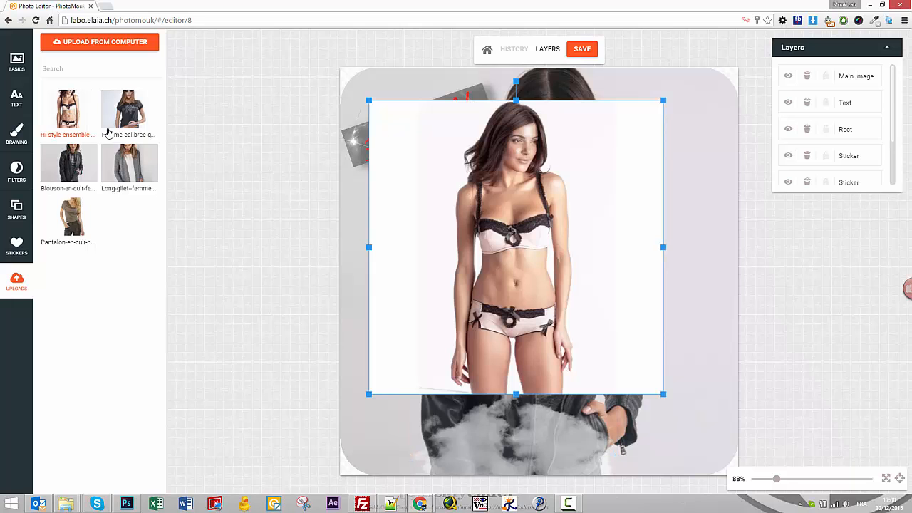
pyautogui.moveTo(368, 102); pyautogui.dragTo(552, 281)
pyautogui.moveTo(614, 329); pyautogui.dragTo(683, 314)
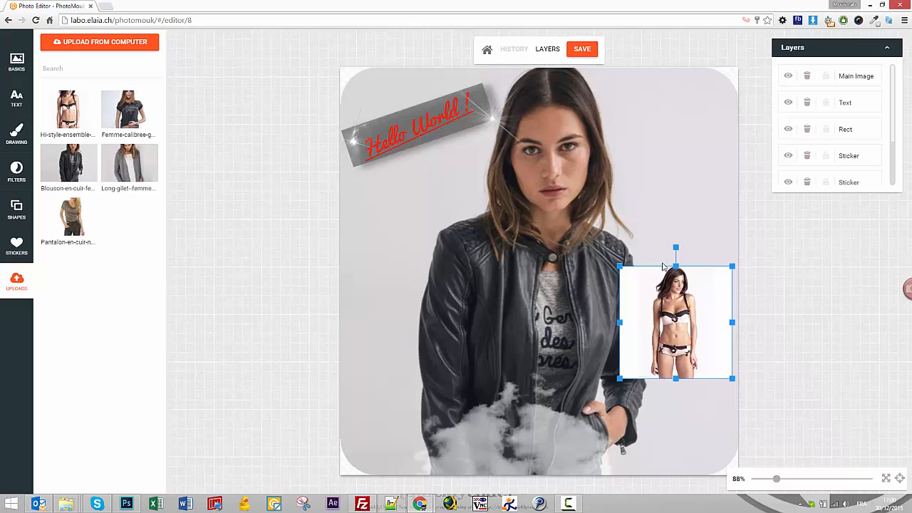
pyautogui.click(584, 54)
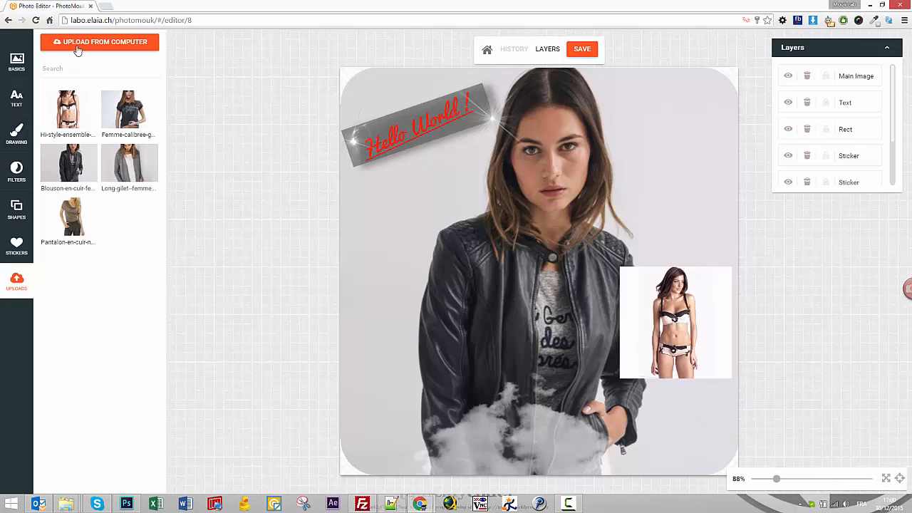
# Open the test album, select the jacket photo and reload to show the 651 KB edit.
pyautogui.click(487, 50)
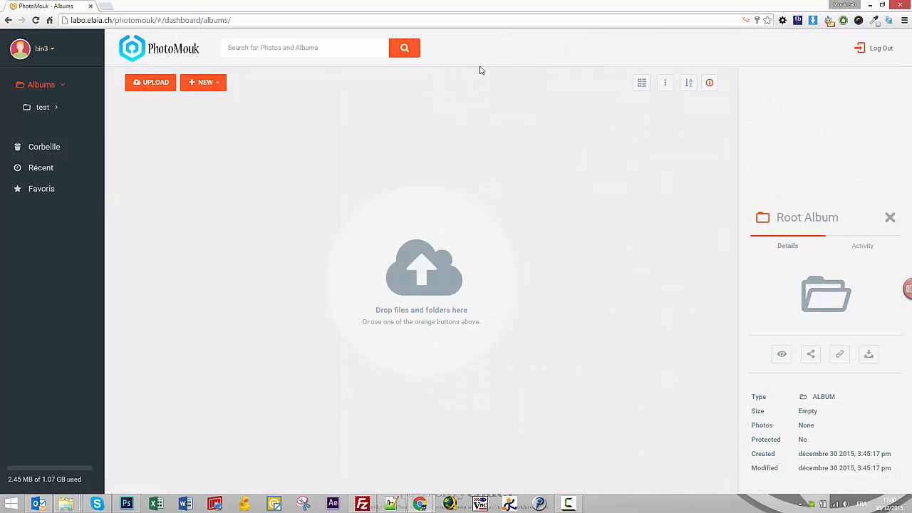
pyautogui.click(45, 110)
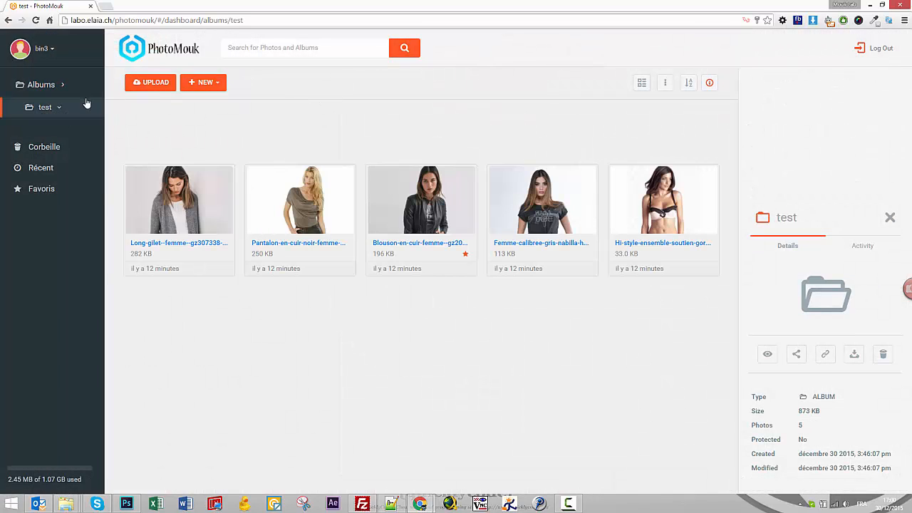
pyautogui.click(410, 217)
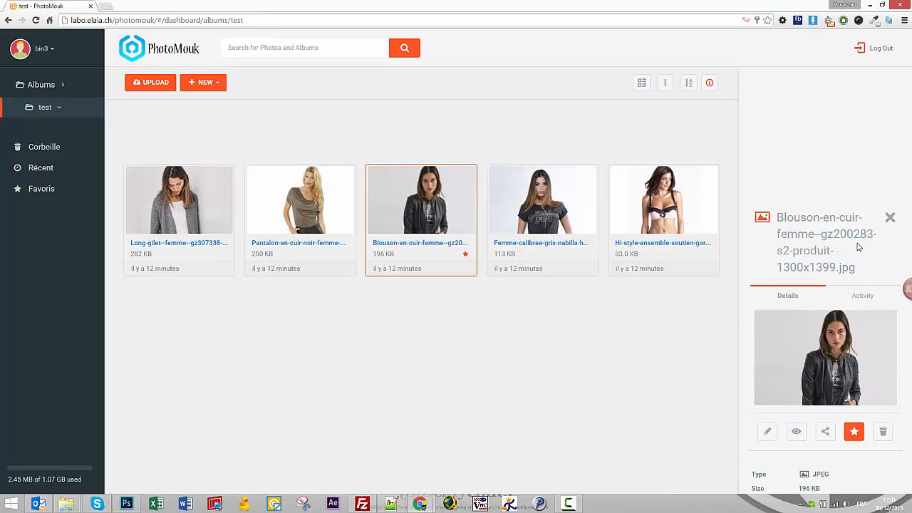
pyautogui.click(34, 20)
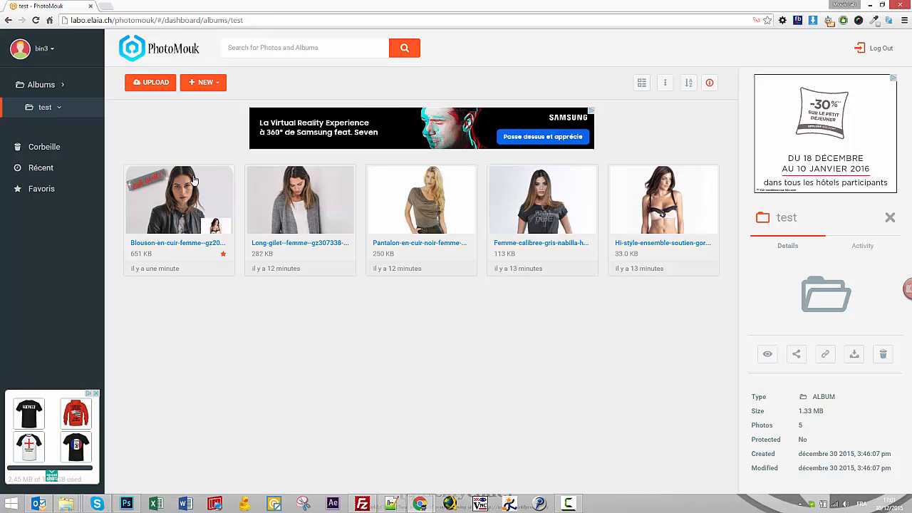
pyautogui.rightClick(181, 203)
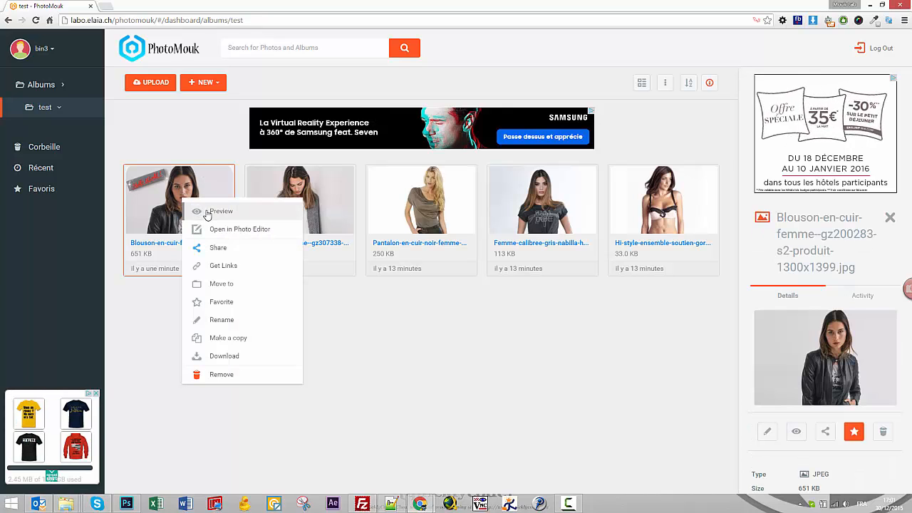
pyautogui.click(206, 213)
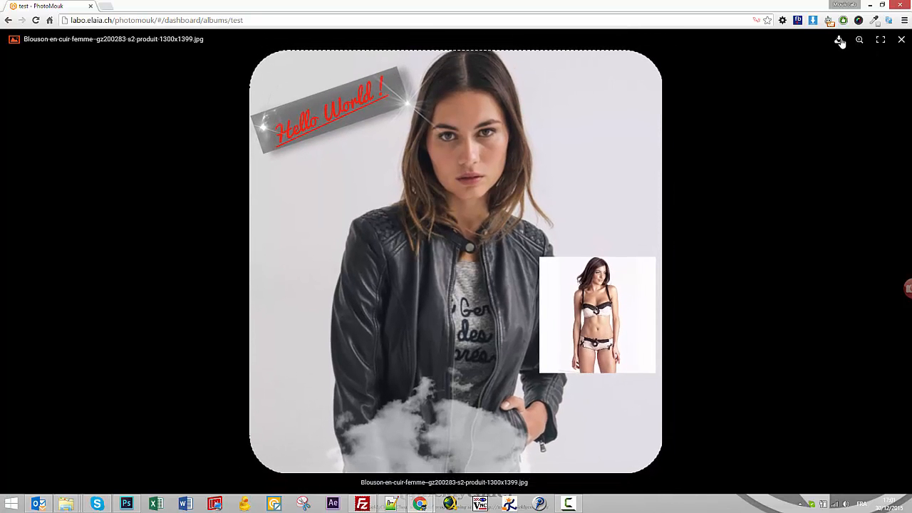
pyautogui.click(901, 40)
# Open the jacket photo's Share dialog and copy its share link.
pyautogui.rightClick(183, 207)
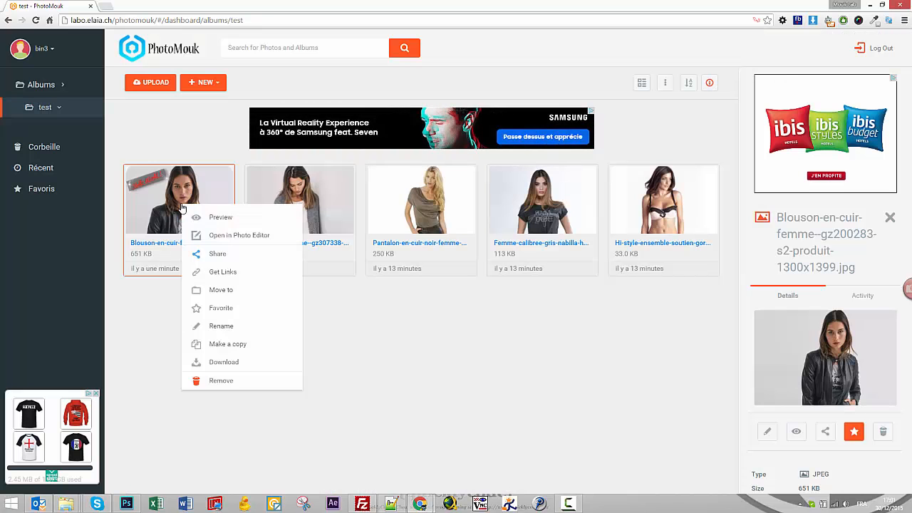
pyautogui.click(246, 255)
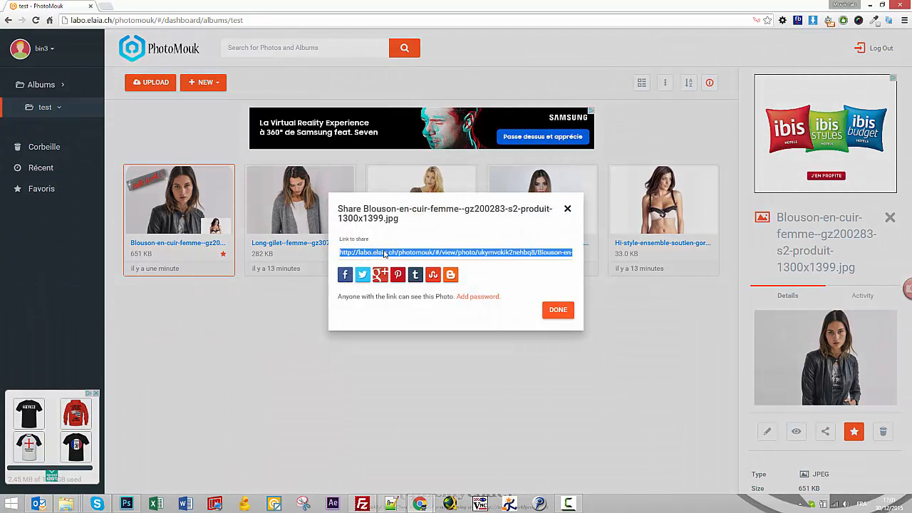
pyautogui.rightClick(470, 252)
pyautogui.click(497, 264)
# Load the share link in a private browser window, then close that window.
pyautogui.rightClick(420, 503)
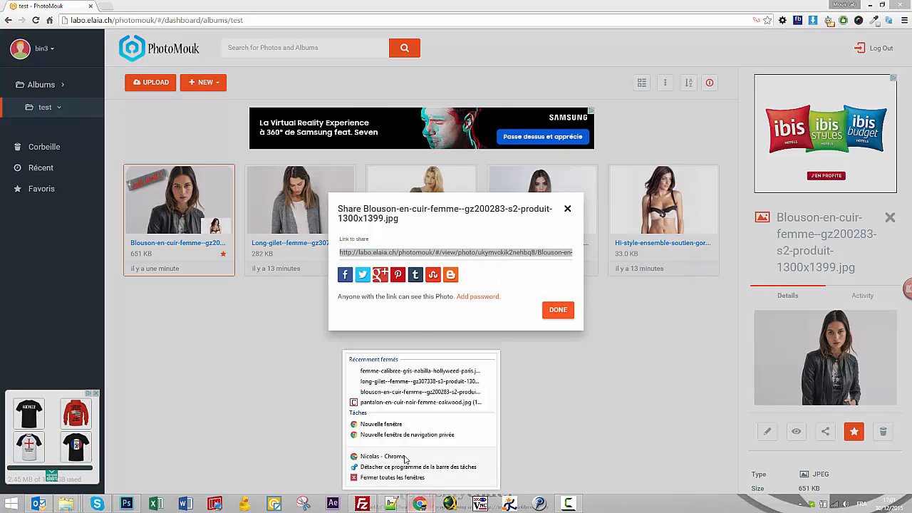
pyautogui.click(402, 436)
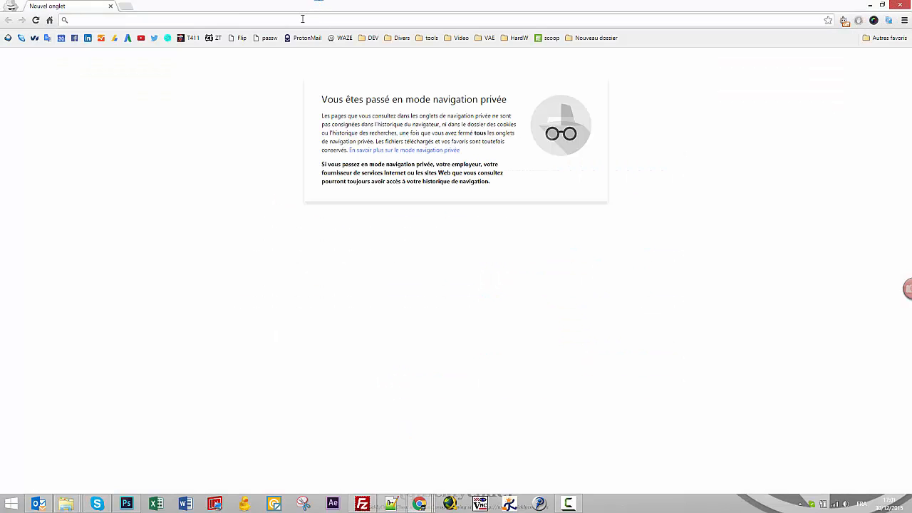
pyautogui.rightClick(302, 20)
pyautogui.click(328, 77)
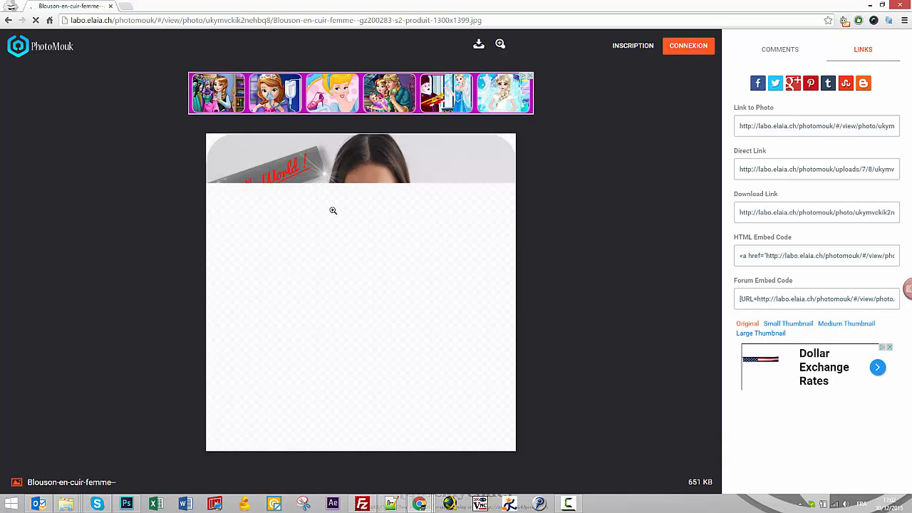
pyautogui.click(899, 10)
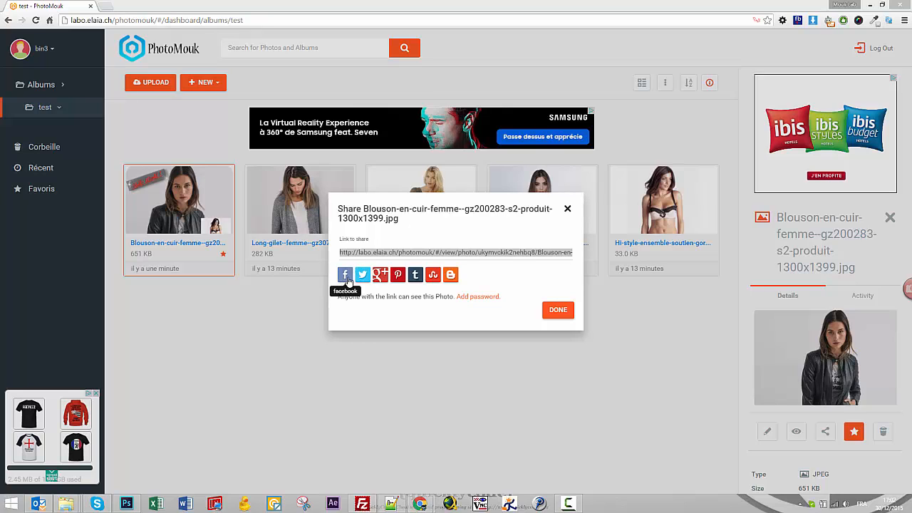
# Protect the jacket photo's share link with a password.
pyautogui.click(483, 300)
pyautogui.click(406, 300)
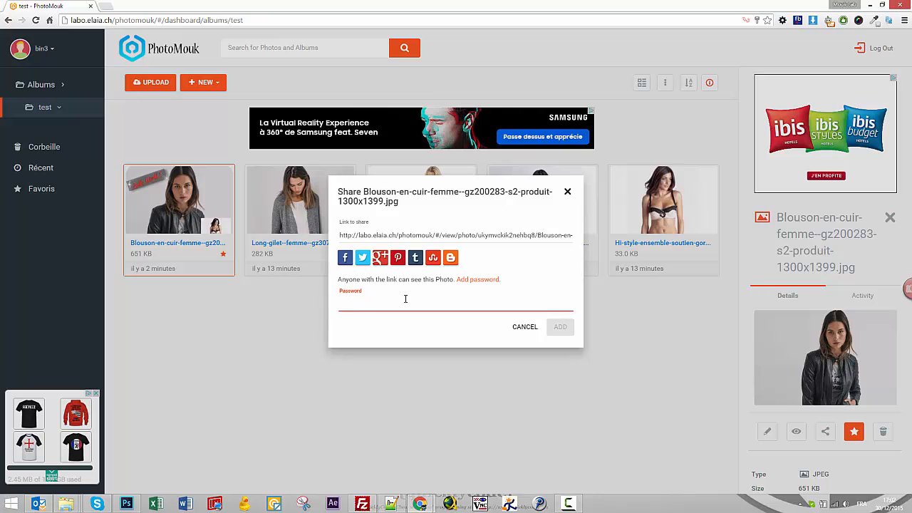
pyautogui.write('•••')
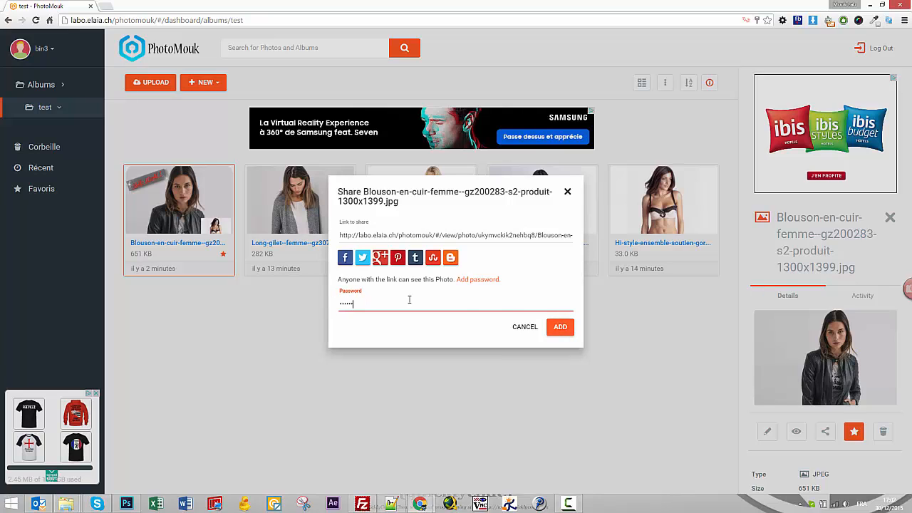
pyautogui.click(558, 327)
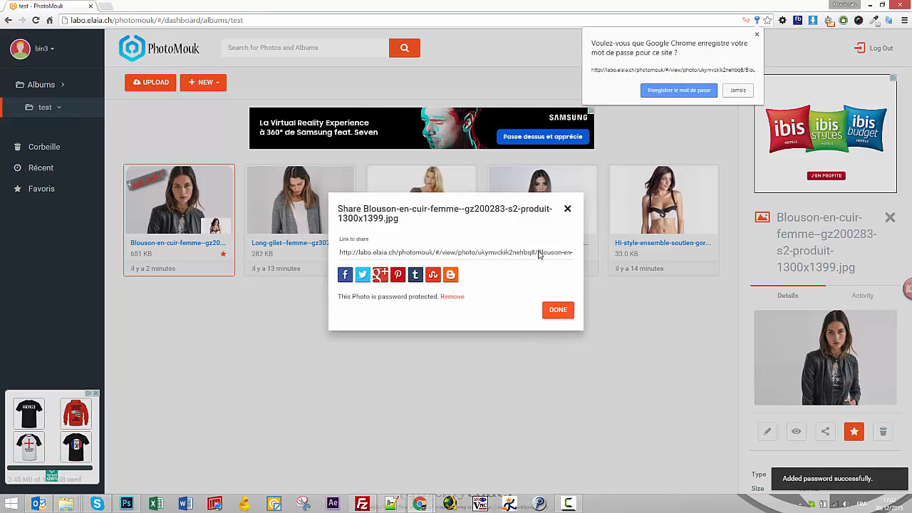
# Open the link in a private window, unlock it with the password, and close Share.
pyautogui.rightClick(420, 503)
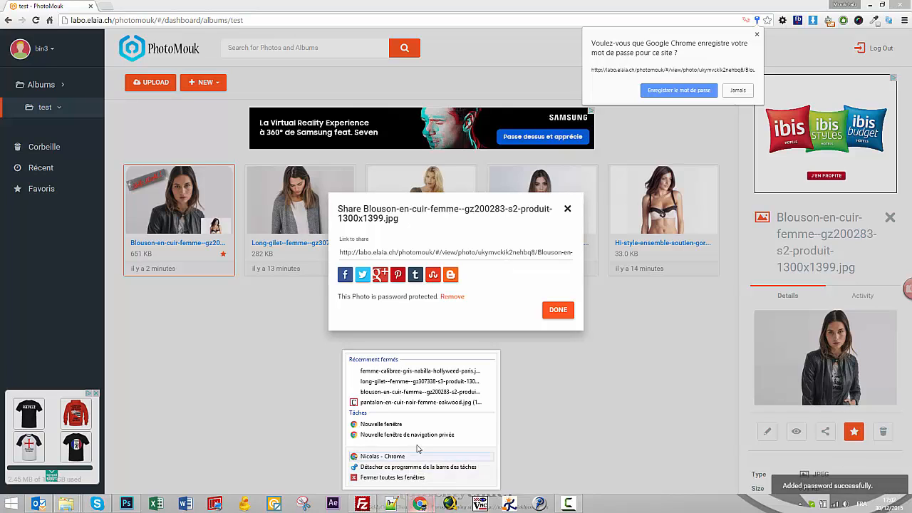
pyautogui.click(419, 438)
pyautogui.rightClick(242, 23)
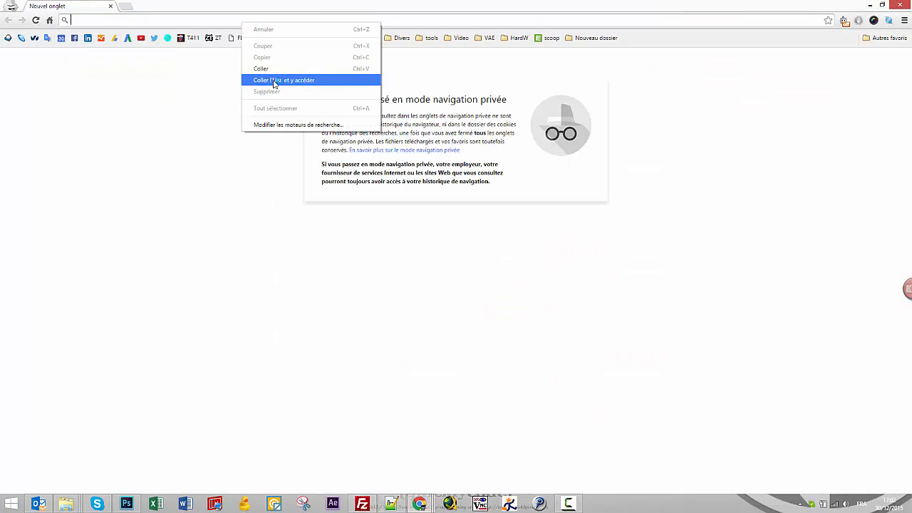
pyautogui.click(267, 79)
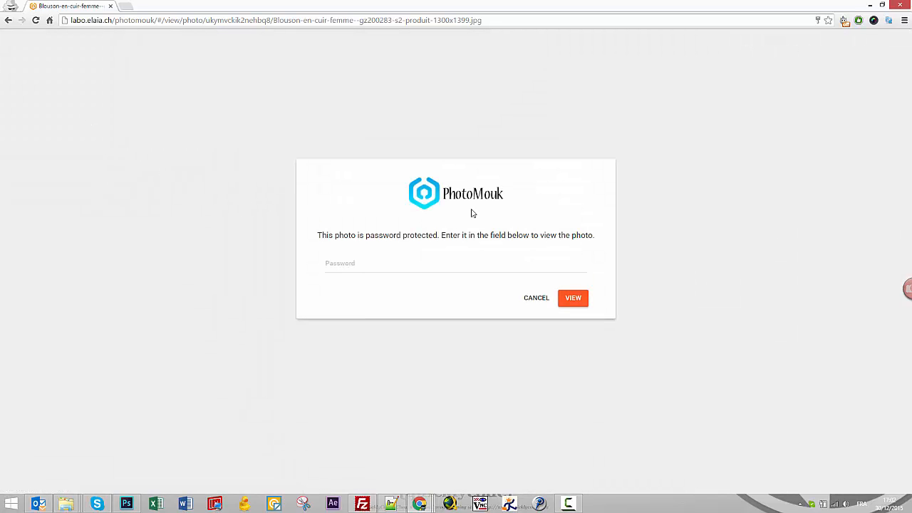
pyautogui.click(364, 262)
pyautogui.write('***')
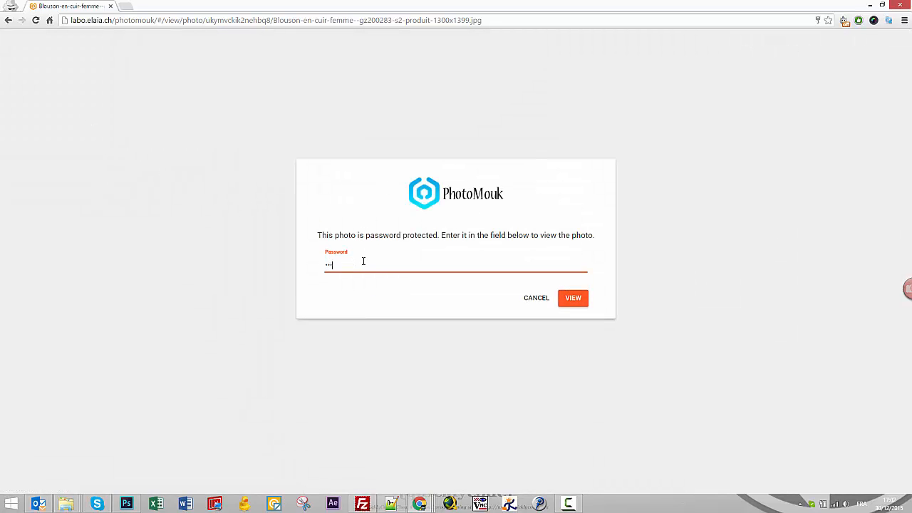
pyautogui.click(574, 299)
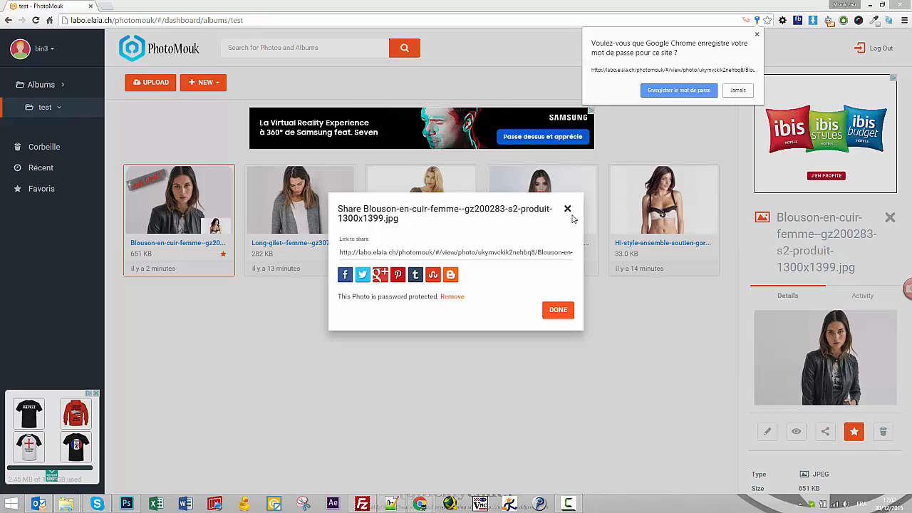
pyautogui.click(568, 209)
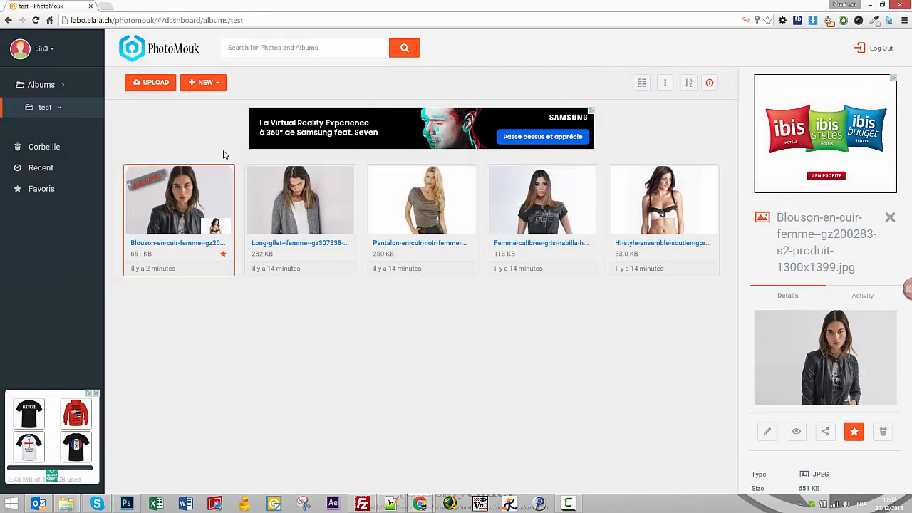
# Create a new album named 'test 2' after finding no move target exists.
pyautogui.rightClick(179, 218)
pyautogui.click(230, 304)
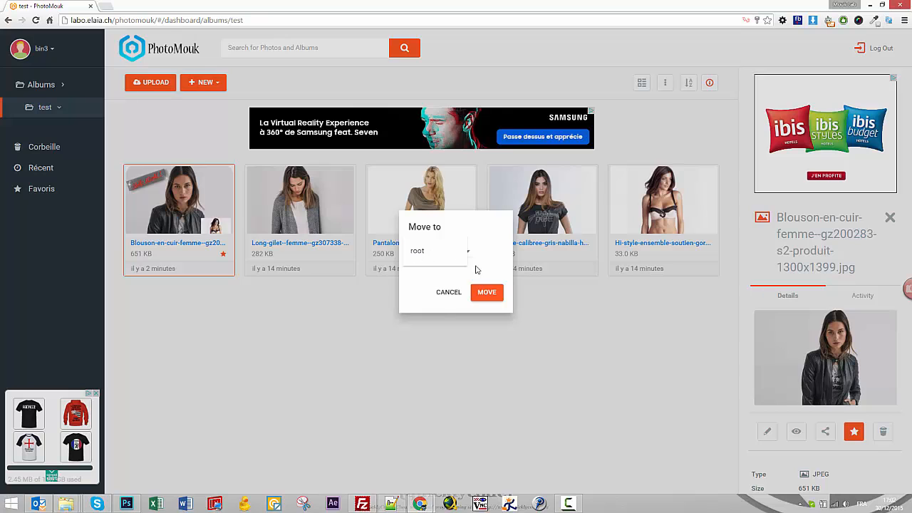
pyautogui.click(443, 295)
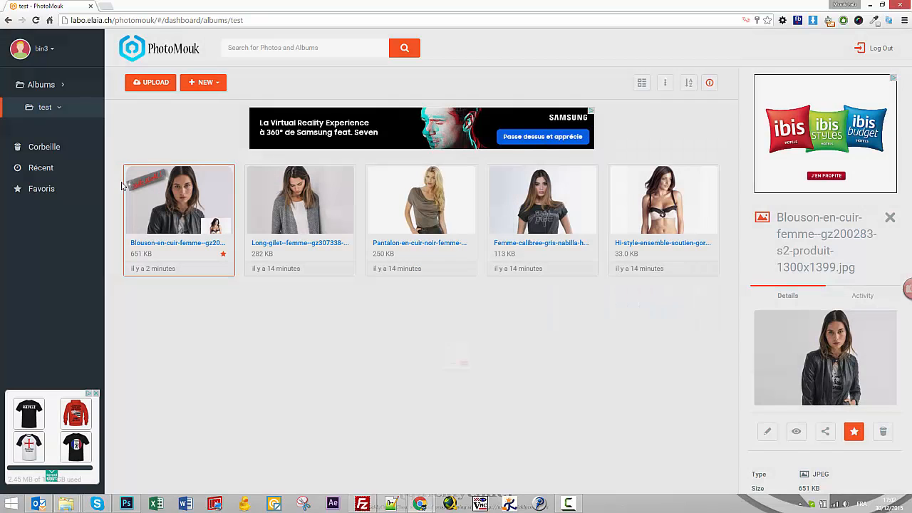
pyautogui.click(41, 86)
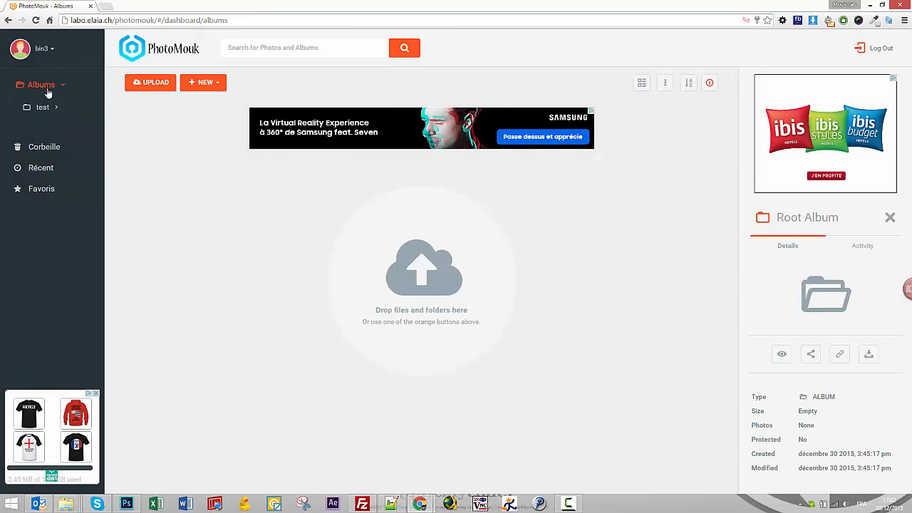
pyautogui.click(204, 84)
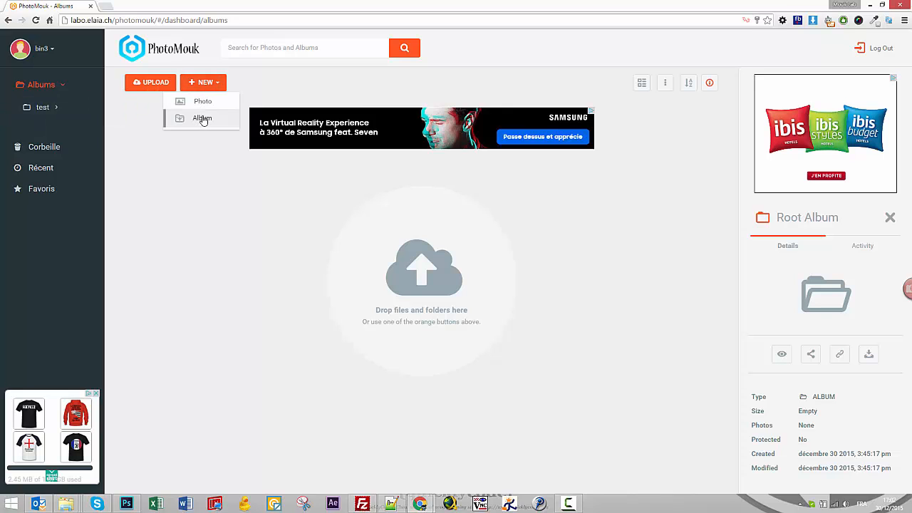
pyautogui.click(203, 120)
pyautogui.write('test')
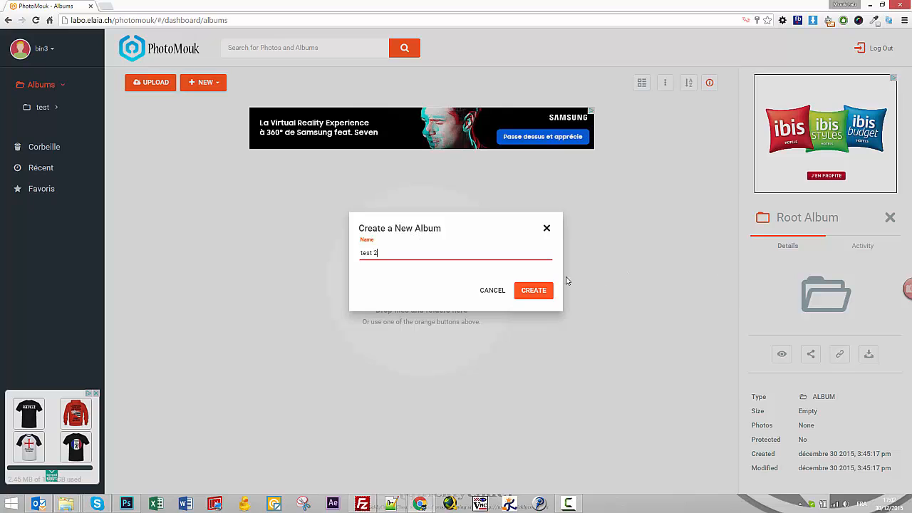
pyautogui.write(' 2')
pyautogui.click(525, 290)
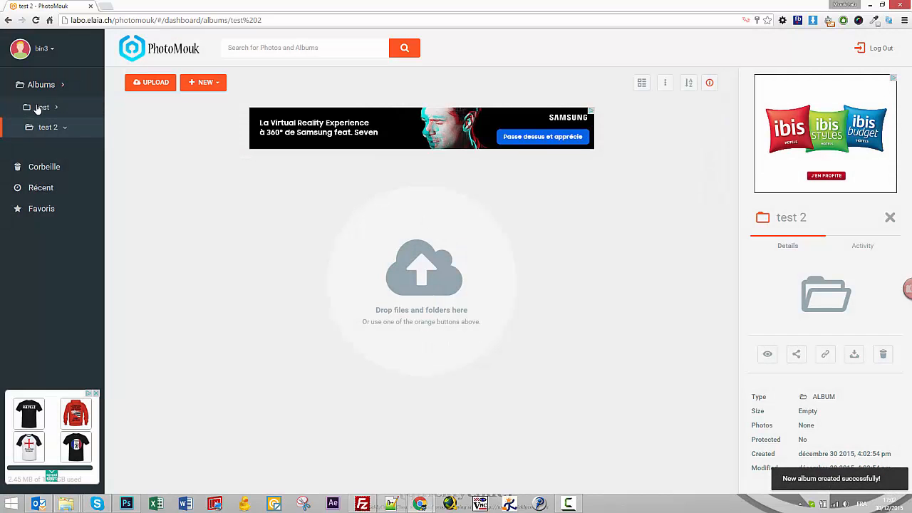
# Move the jacket photo from the test album into test 2 and open it.
pyautogui.click(41, 106)
pyautogui.click(194, 201)
pyautogui.rightClick(194, 199)
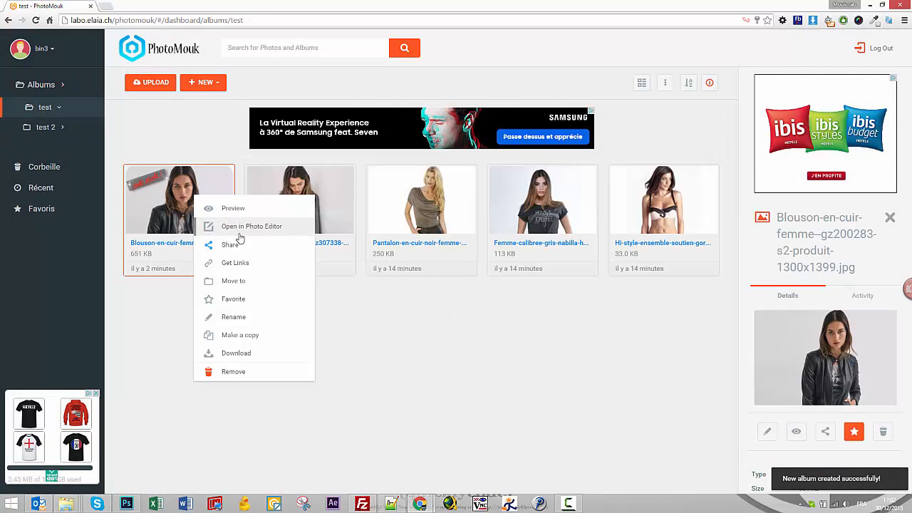
pyautogui.click(265, 280)
pyautogui.click(446, 252)
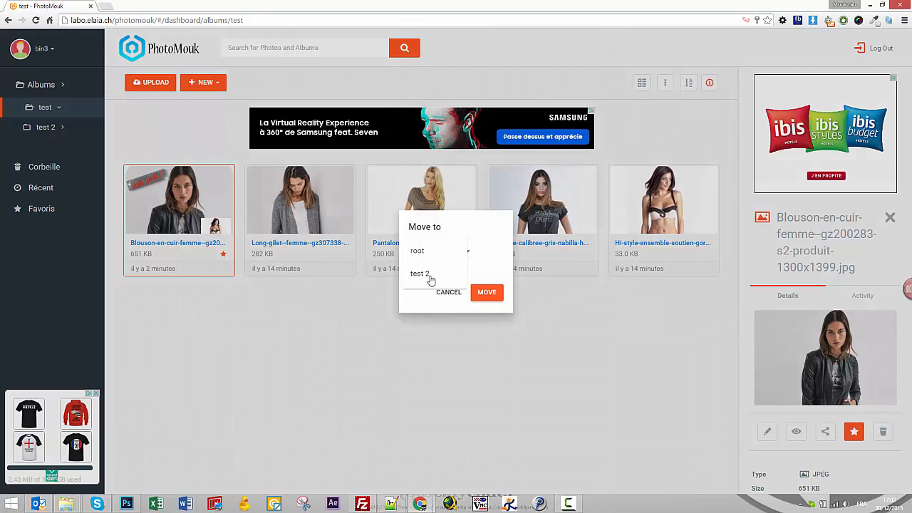
pyautogui.click(444, 280)
pyautogui.click(482, 294)
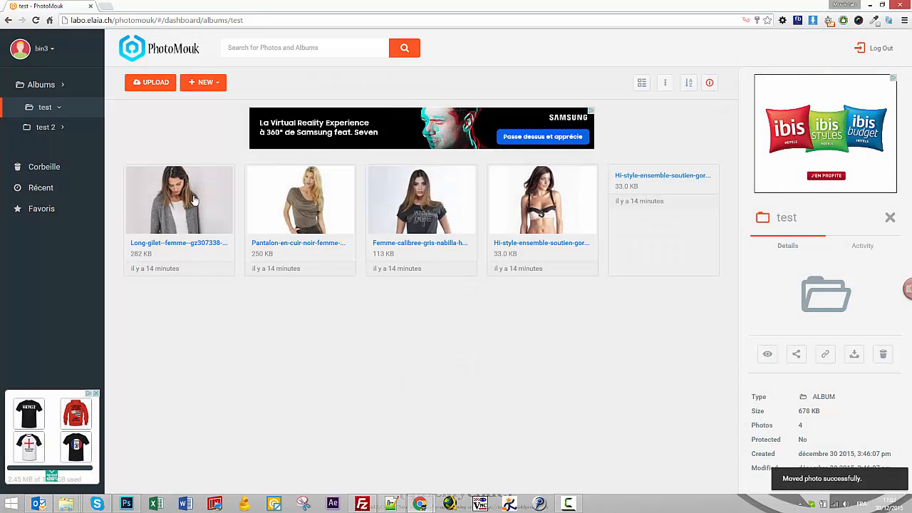
pyautogui.click(34, 133)
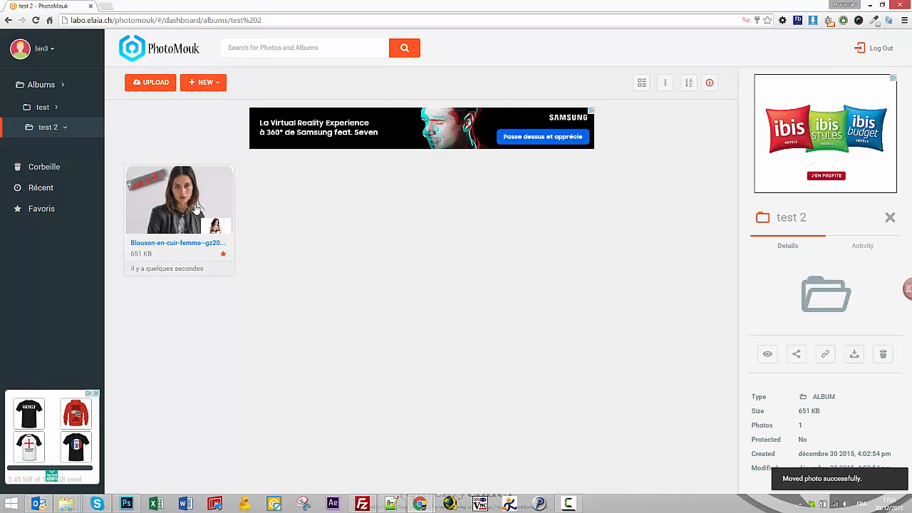
# View the photo's Get Links window, switching the link between Small, Medium and Large Thumbnail.
pyautogui.rightClick(197, 210)
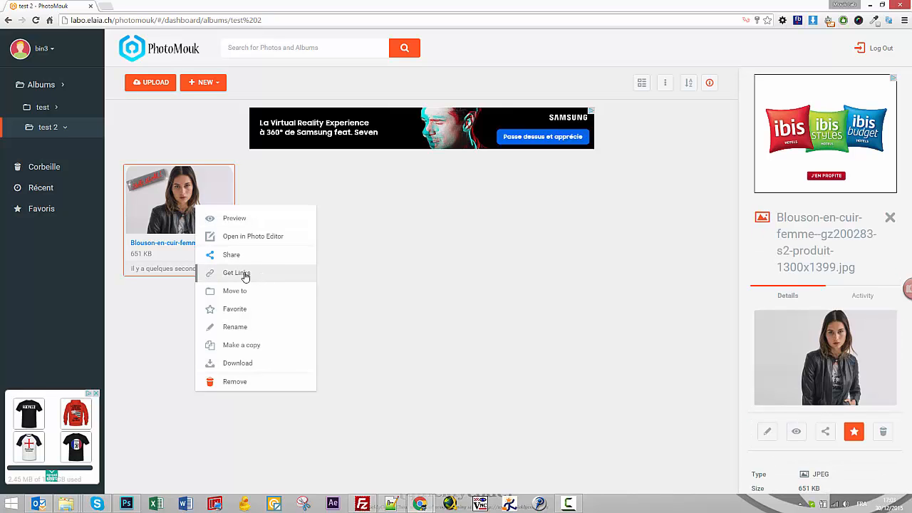
pyautogui.click(244, 275)
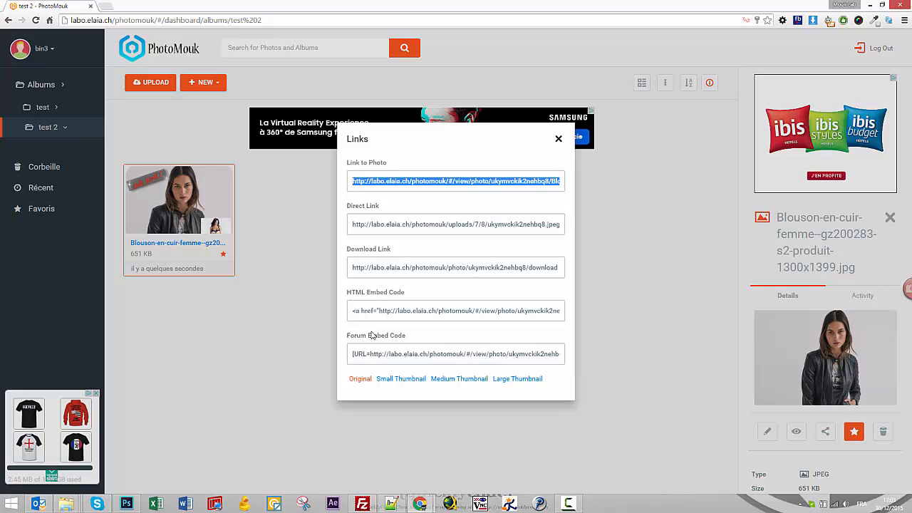
pyautogui.click(413, 382)
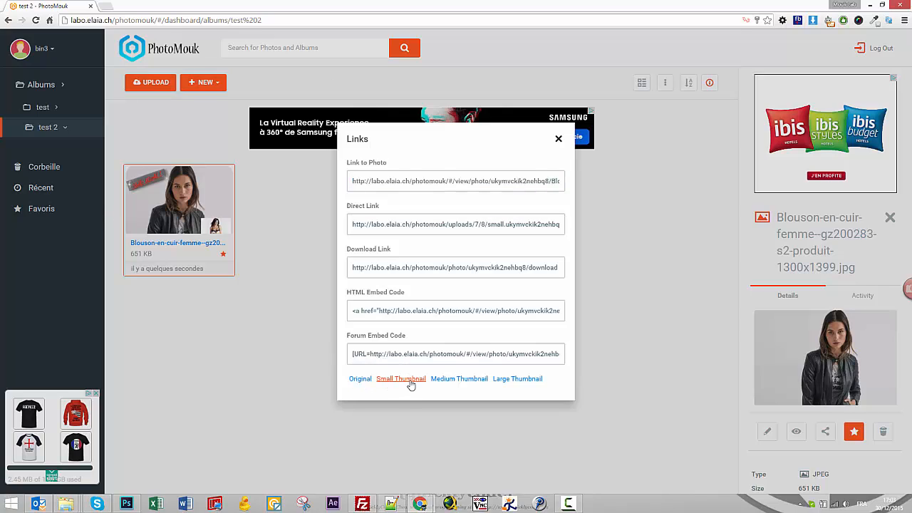
pyautogui.click(447, 382)
pyautogui.click(515, 383)
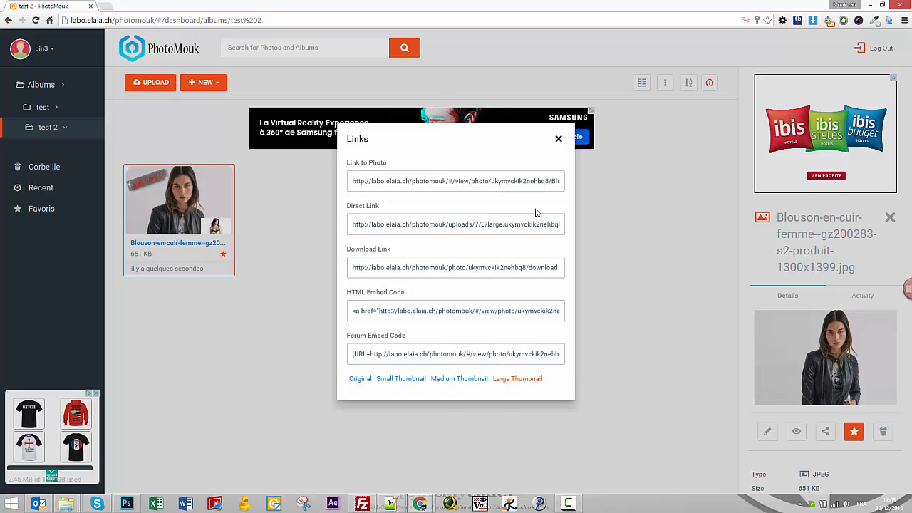
pyautogui.click(559, 139)
# Rename the jacket photo to 'test concluant.jpg', keeping the .jpg extension.
pyautogui.rightClick(187, 201)
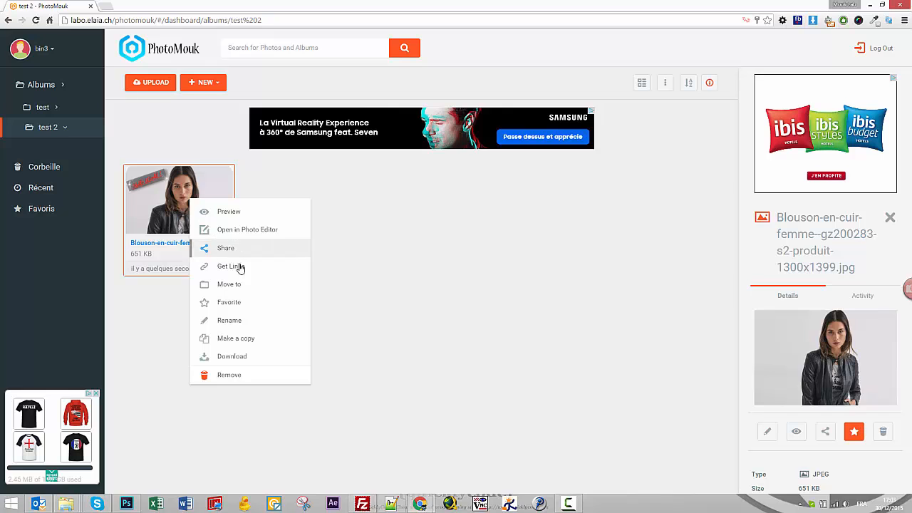
pyautogui.click(249, 320)
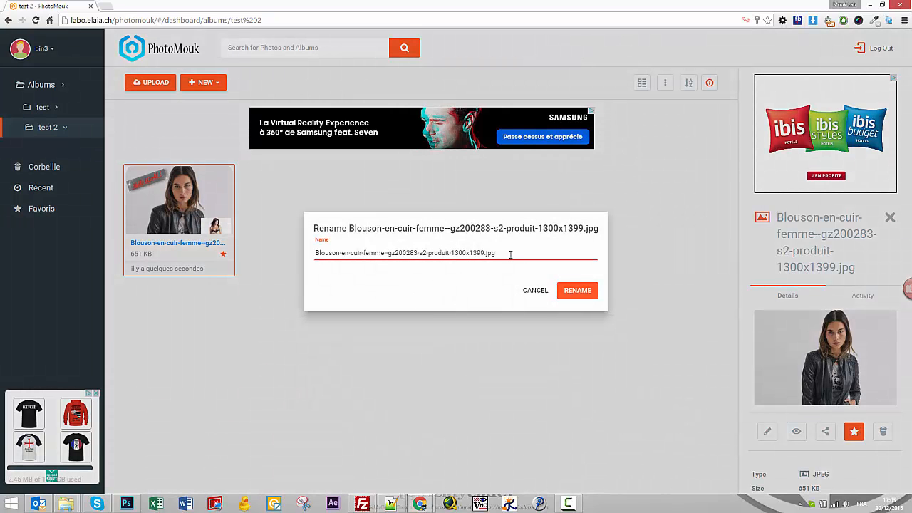
pyautogui.moveTo(483, 252); pyautogui.dragTo(294, 249)
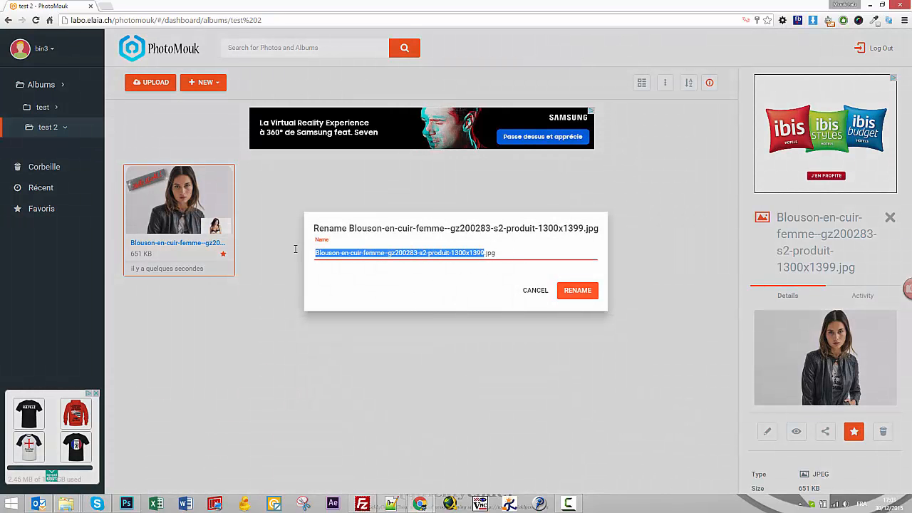
pyautogui.write('t')
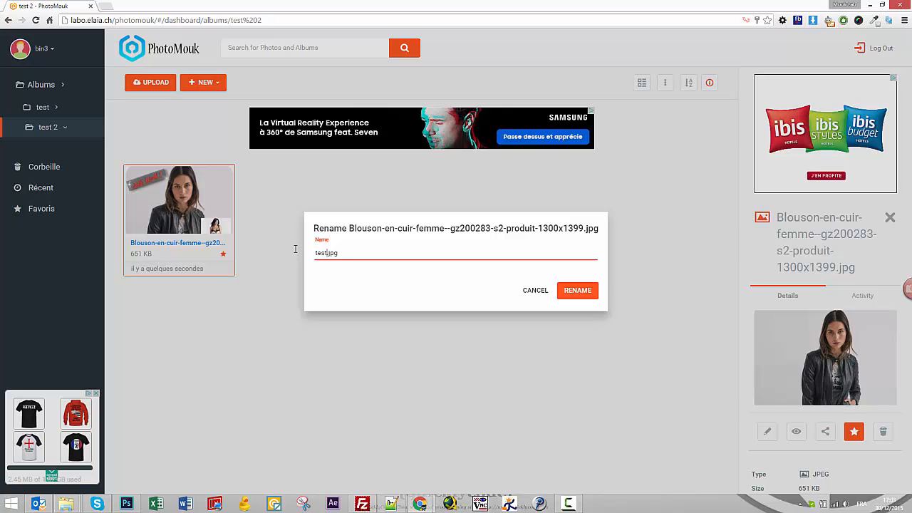
pyautogui.write('est concluan')
pyautogui.click(576, 289)
pyautogui.rightClick(187, 203)
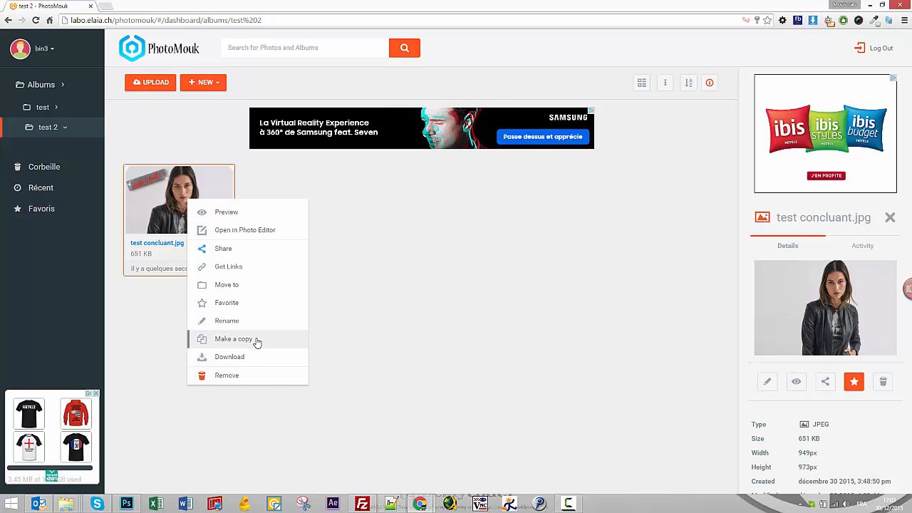
pyautogui.click(229, 358)
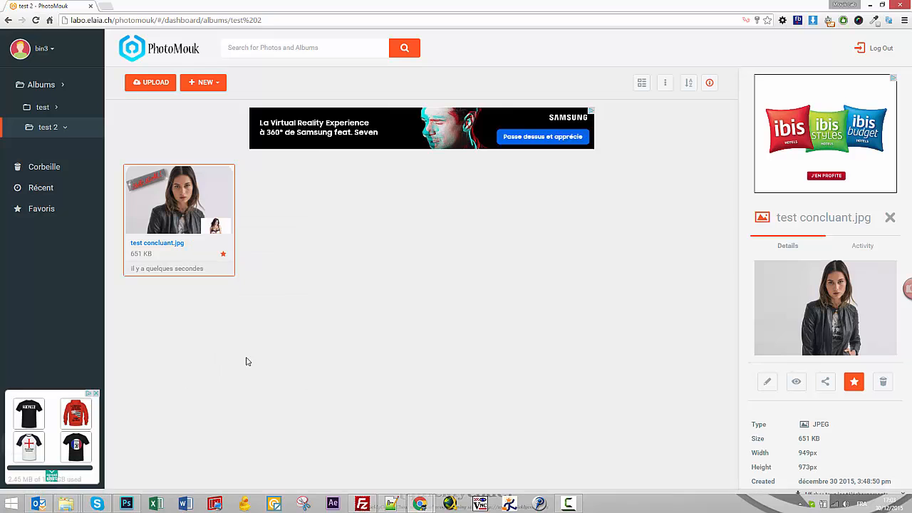
pyautogui.click(48, 488)
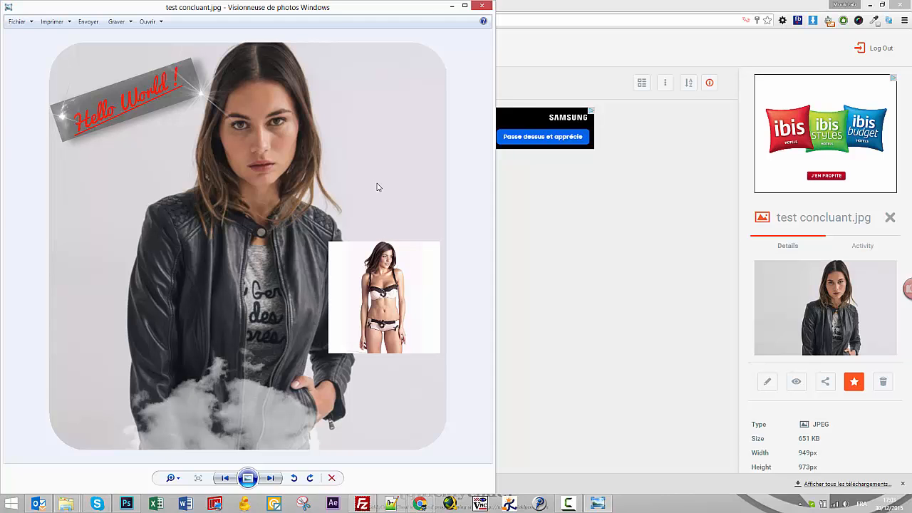
pyautogui.click(483, 7)
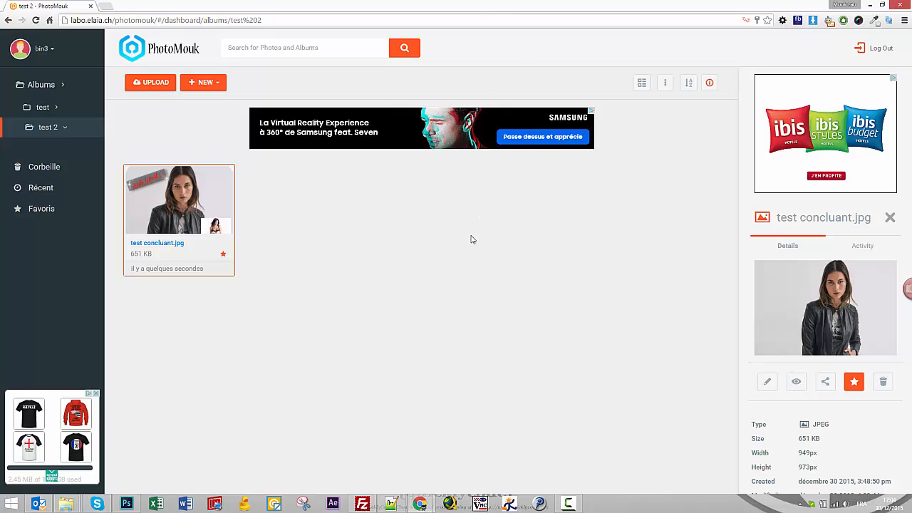
# Review the photo's Activity and Details panels, then open the username account menu.
pyautogui.click(860, 247)
pyautogui.click(796, 246)
pyautogui.click(49, 50)
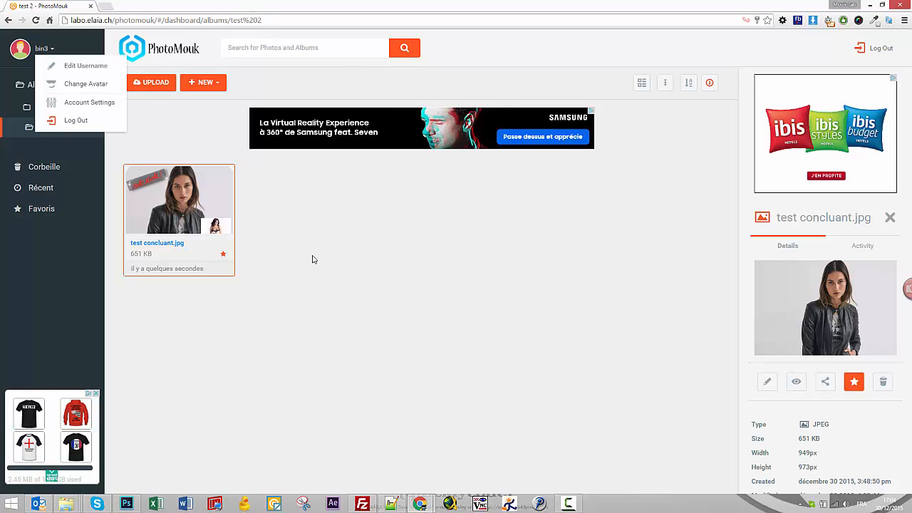